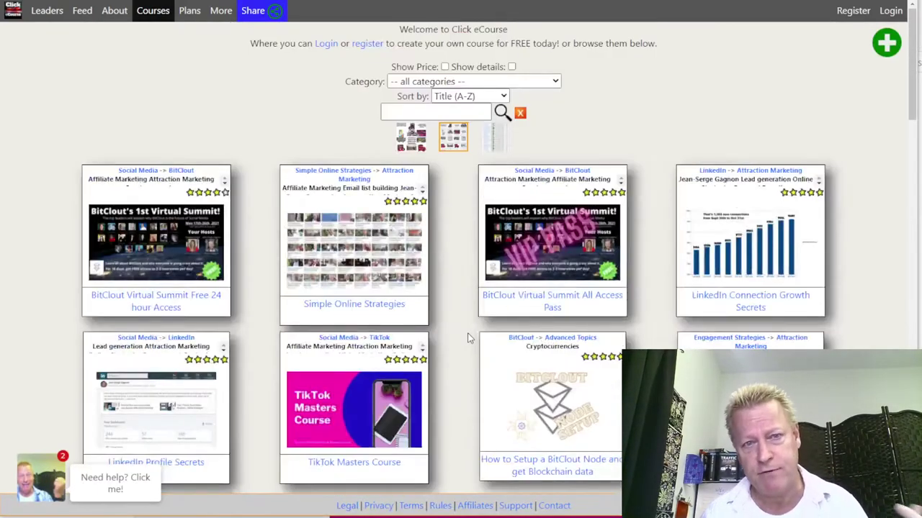
- Log in to Click eCourse using the linked Facebook account from the Login dialog
scroll(469, 337, "down", 8)
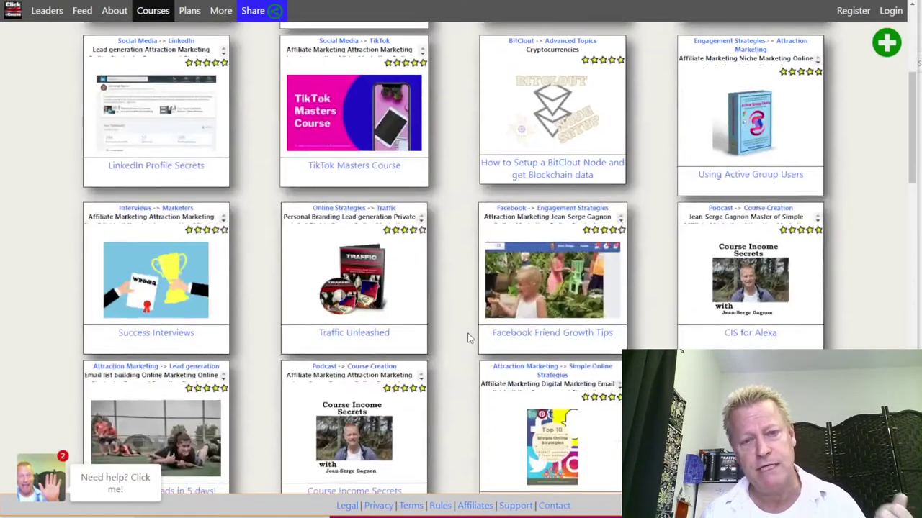
scroll(469, 337, "down", 4)
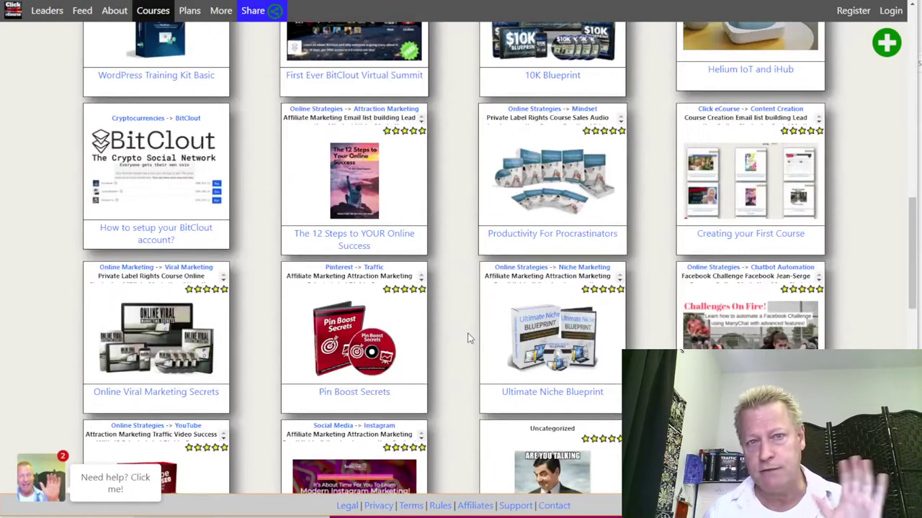
scroll(468, 337, "up", 5)
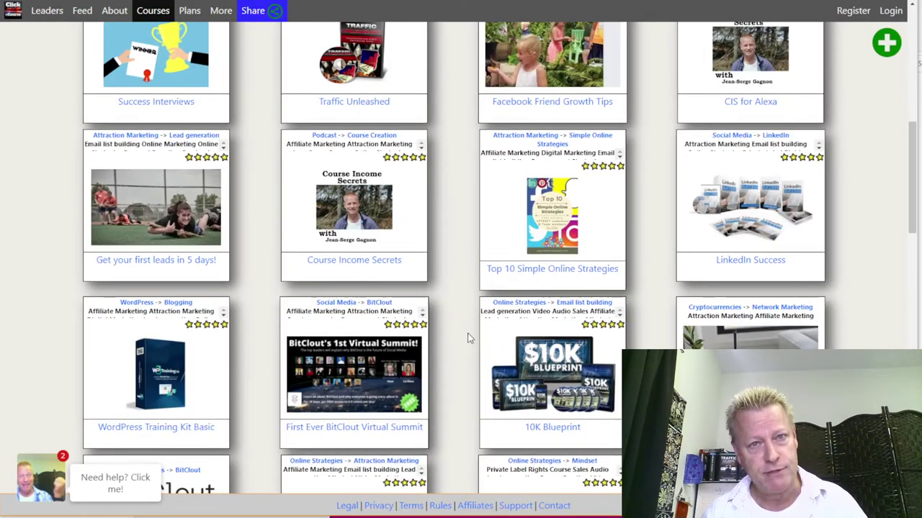
scroll(469, 337, "up", 4)
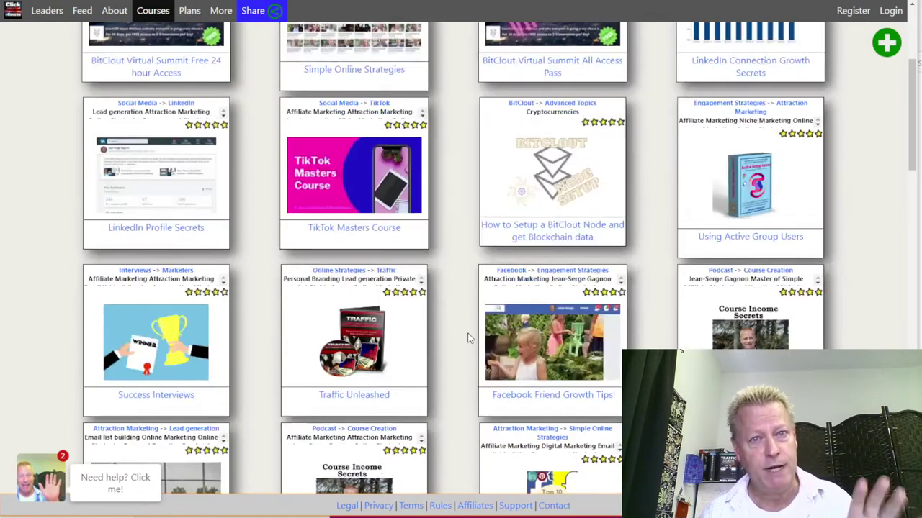
scroll(469, 337, "up", 3)
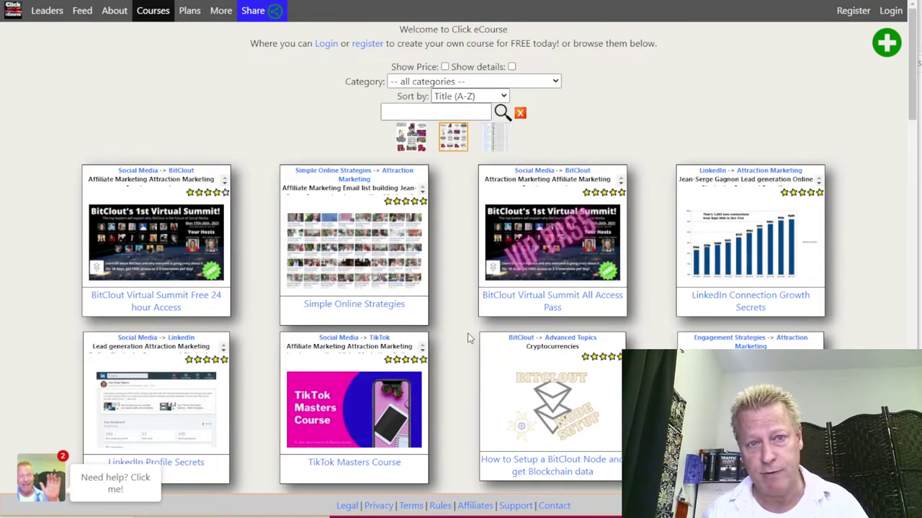
scroll(468, 337, "down", 4)
scroll(469, 337, "up", 4)
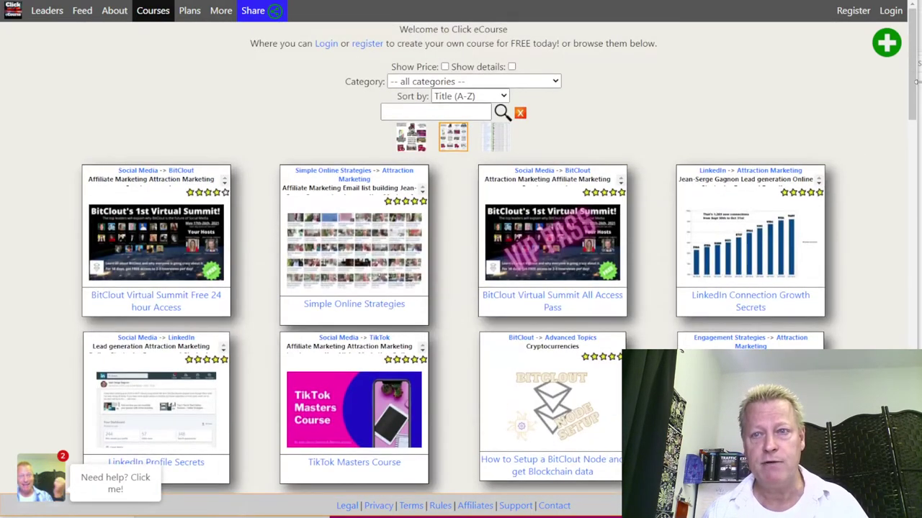
left_click(891, 10)
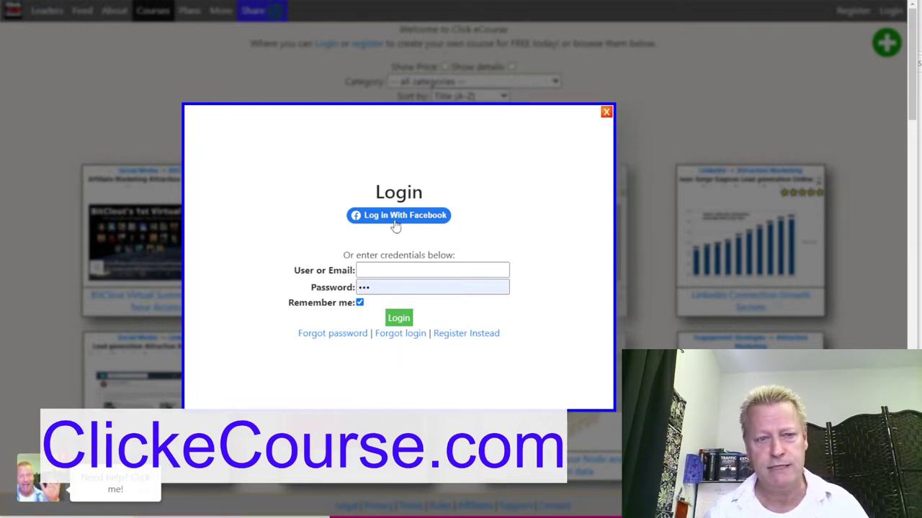
left_click(428, 218)
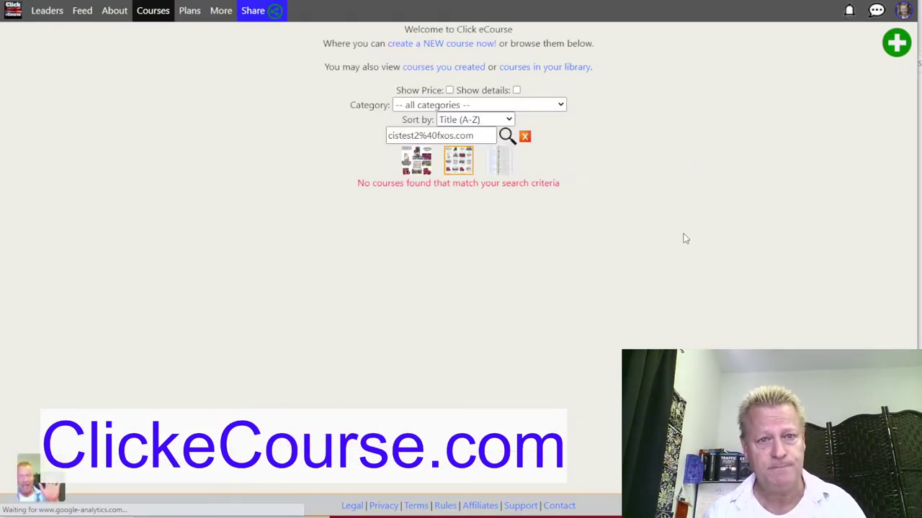
- Clear the course search filter so the full course grid is listed, then browse it
left_click(525, 137)
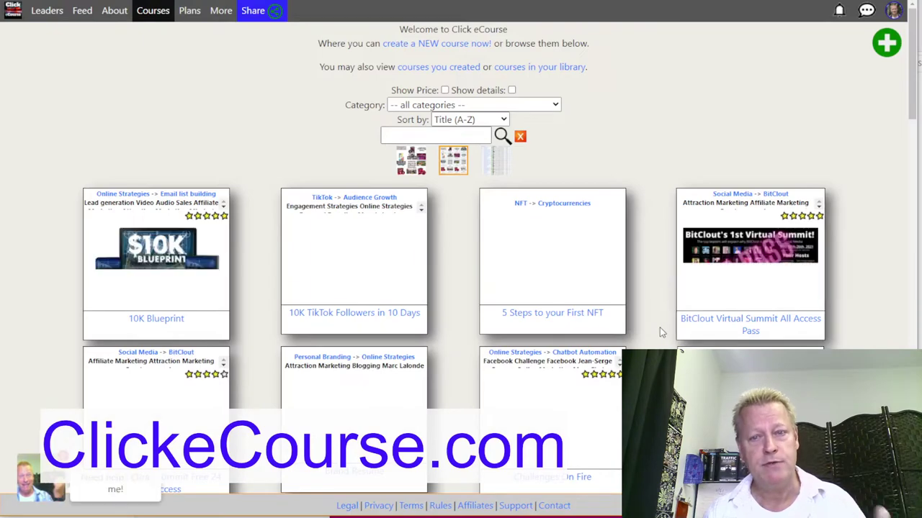
scroll(659, 327, "down", 3)
scroll(661, 332, "down", 5)
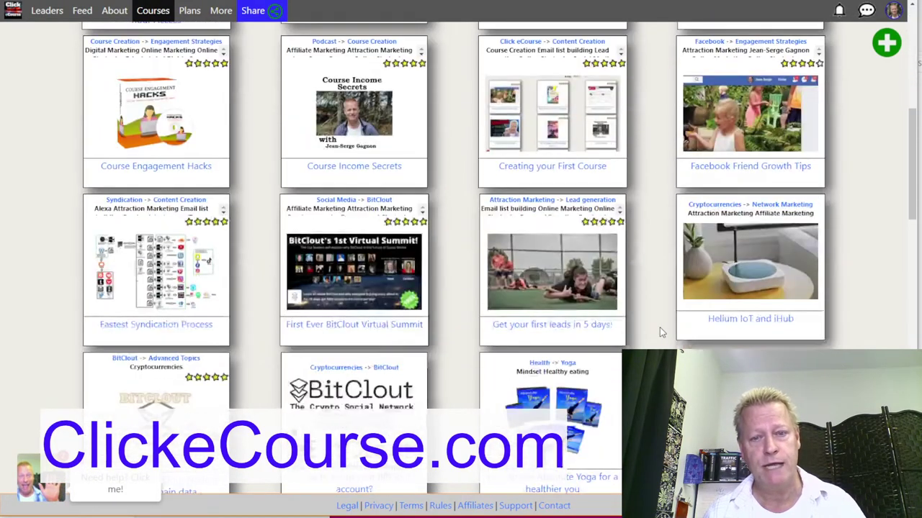
scroll(659, 327, "up", 3)
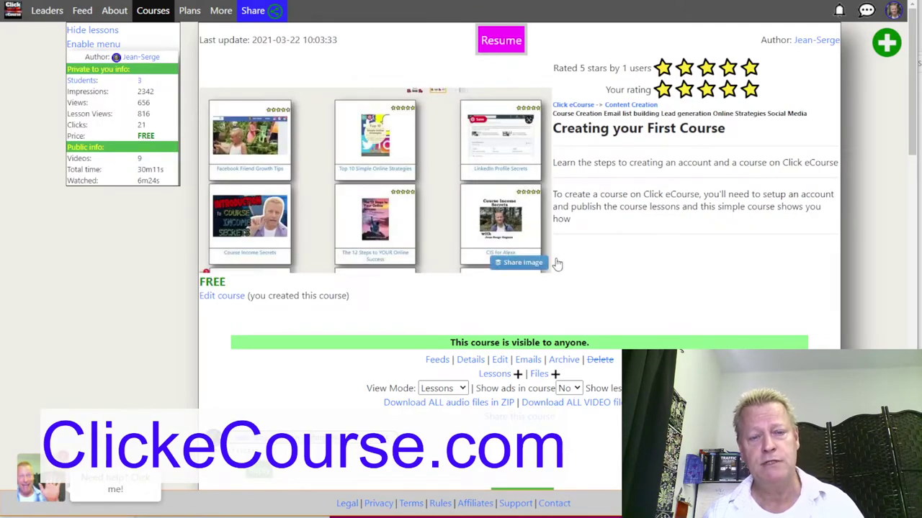
scroll(653, 274, "down", 4)
scroll(654, 269, "down", 3)
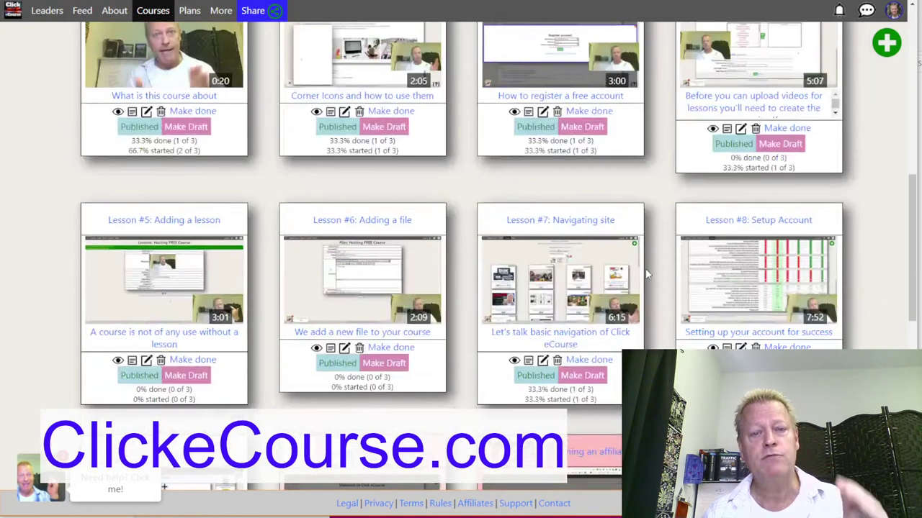
scroll(645, 268, "down", 6)
scroll(645, 269, "up", 4)
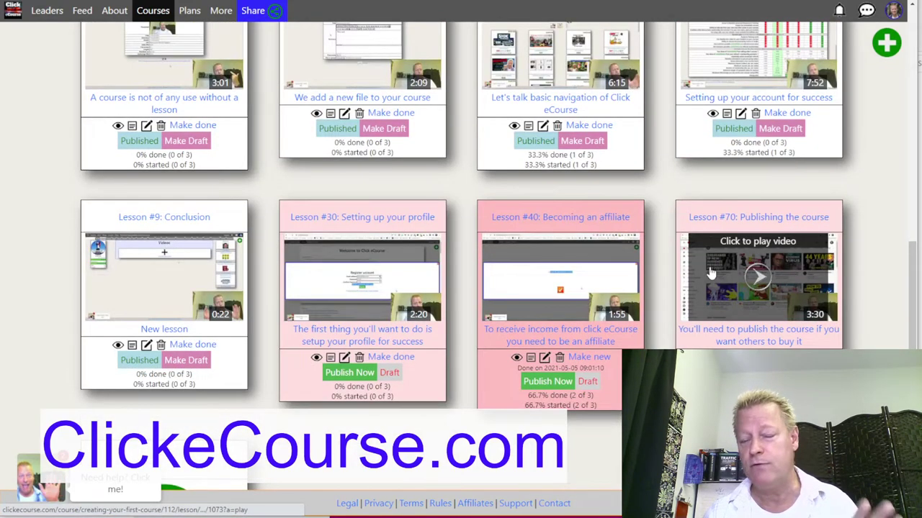
scroll(666, 279, "up", 5)
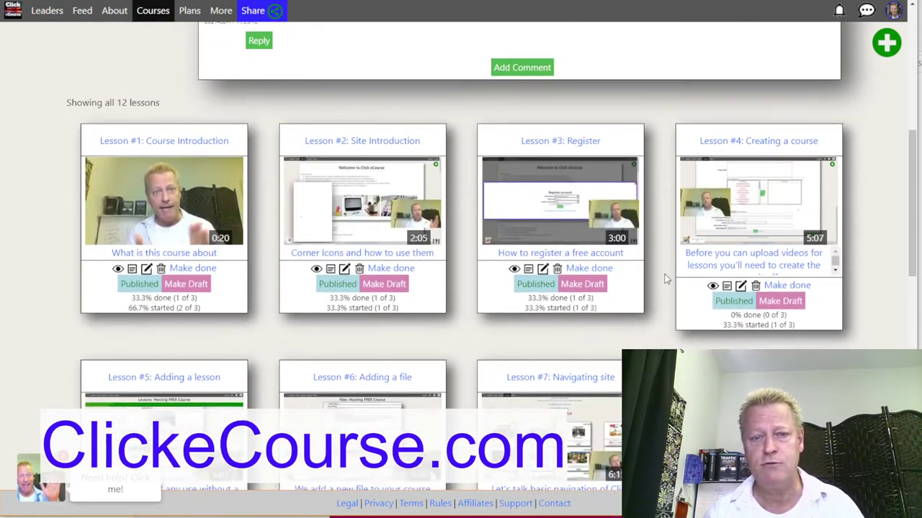
scroll(666, 279, "up", 1)
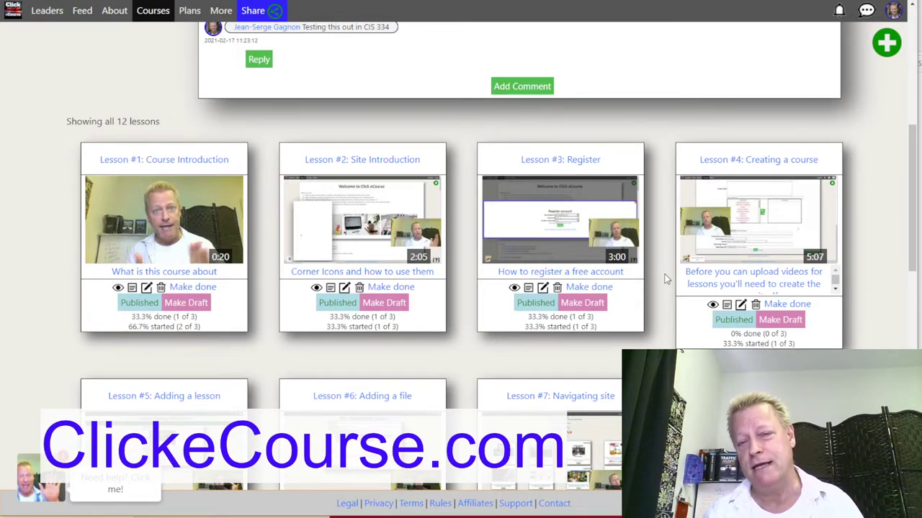
scroll(666, 280, "up", 6)
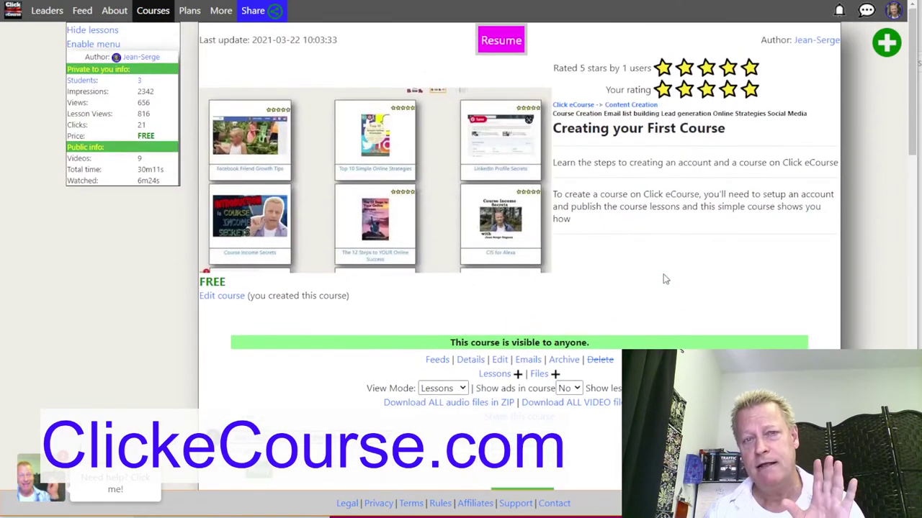
- Log out through the profile avatar menu and reload the site
left_click(894, 15)
scroll(825, 180, "down", 3)
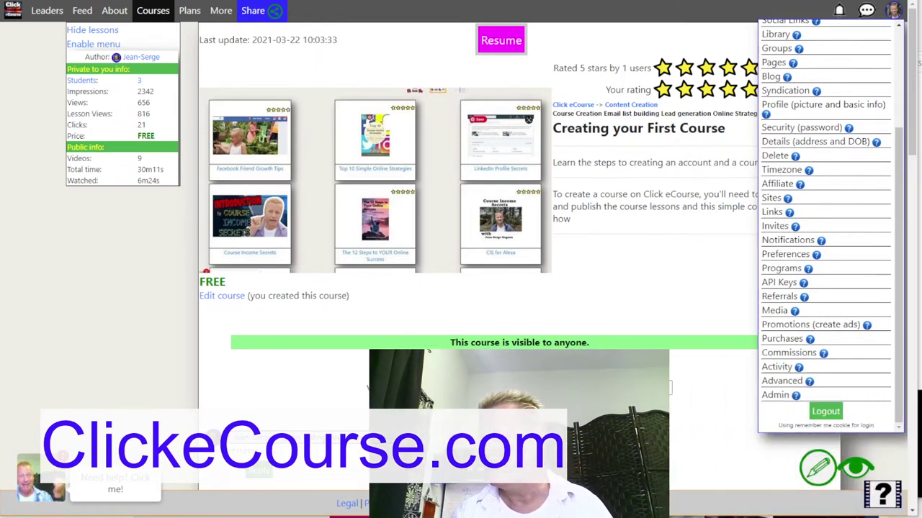
left_click(826, 411)
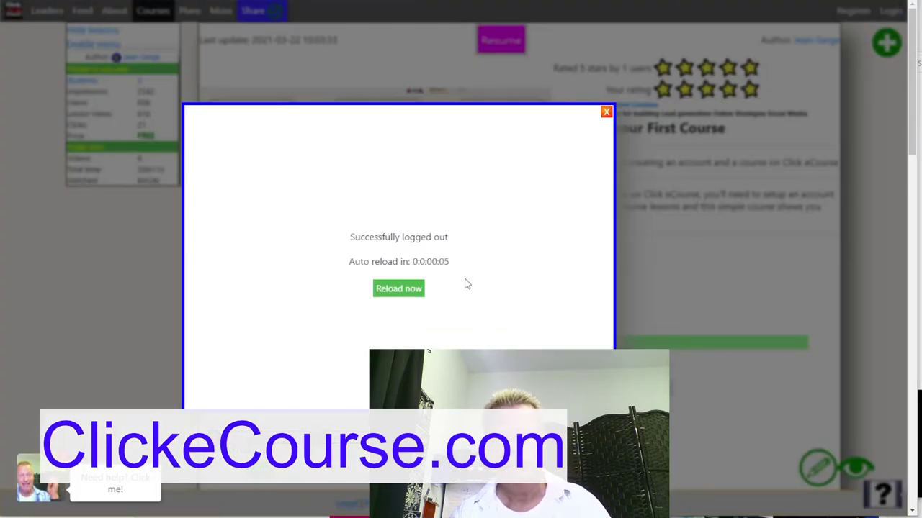
left_click(396, 291)
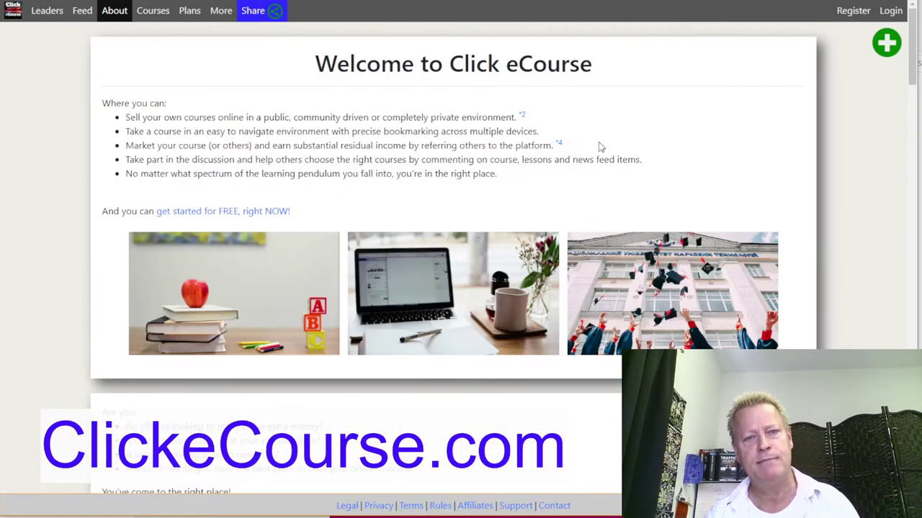
scroll(598, 147, "down", 15)
scroll(598, 147, "up", 15)
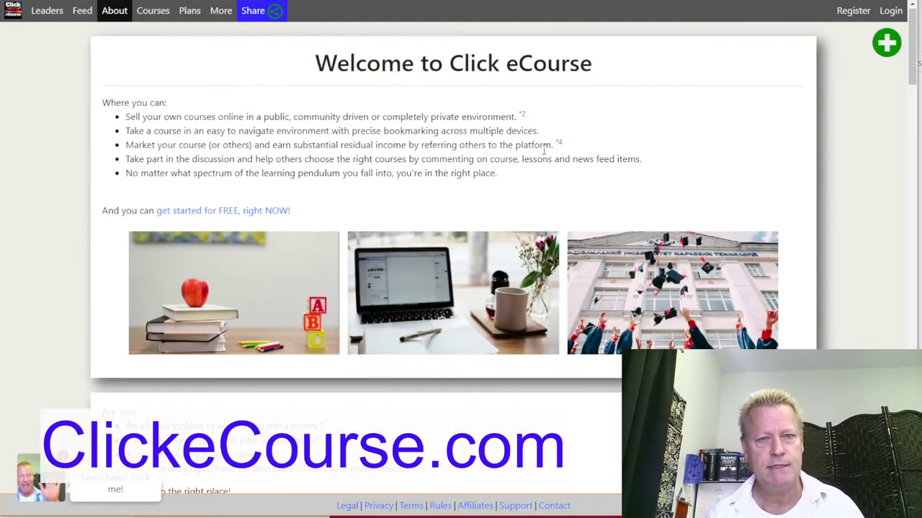
scroll(543, 149, "down", 10)
scroll(544, 150, "down", 10)
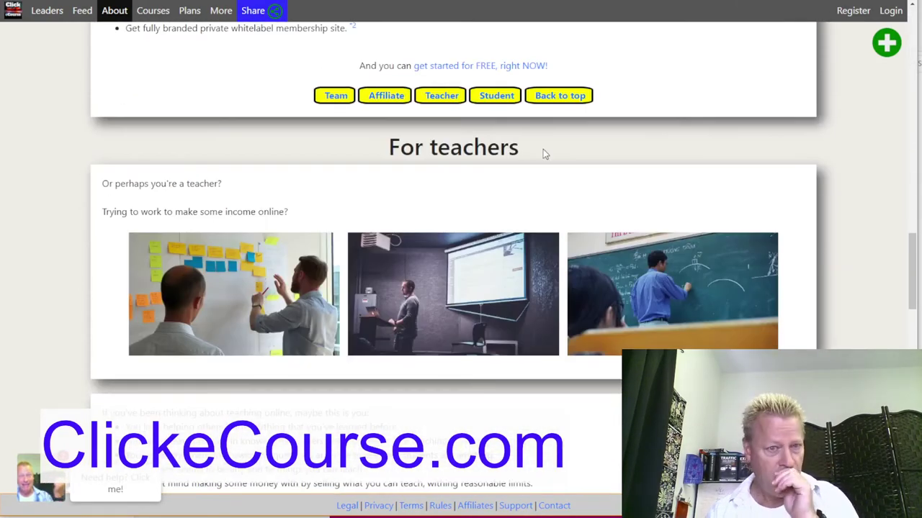
scroll(544, 149, "up", 7)
scroll(544, 149, "up", 6)
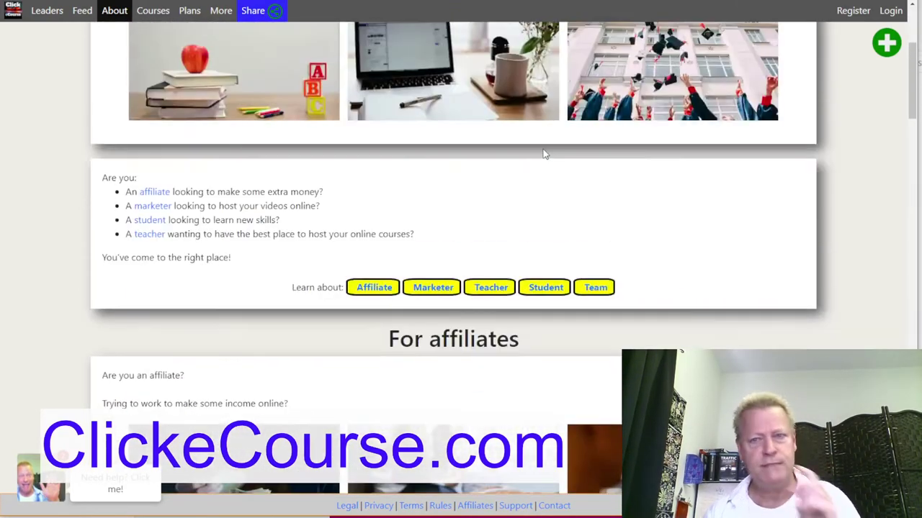
- Open the Register account dialog and choose the 'Use email and password' option
left_click(853, 11)
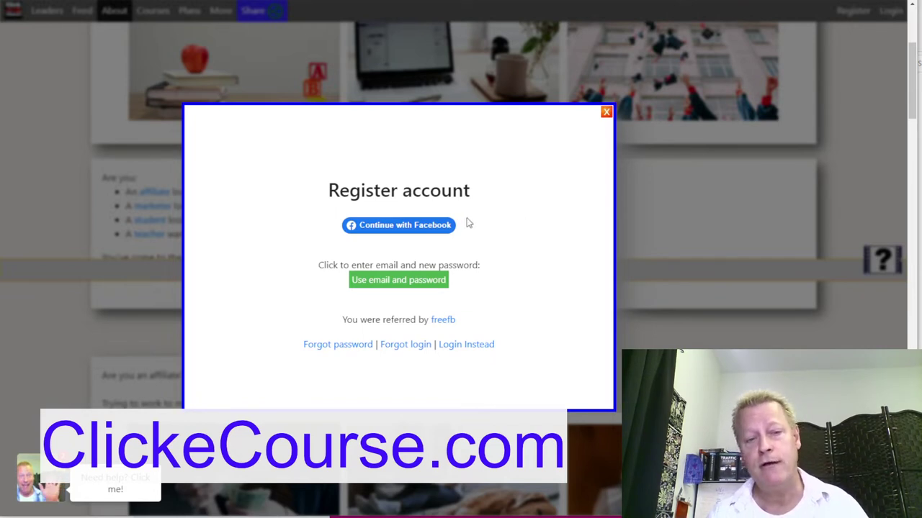
left_click(395, 287)
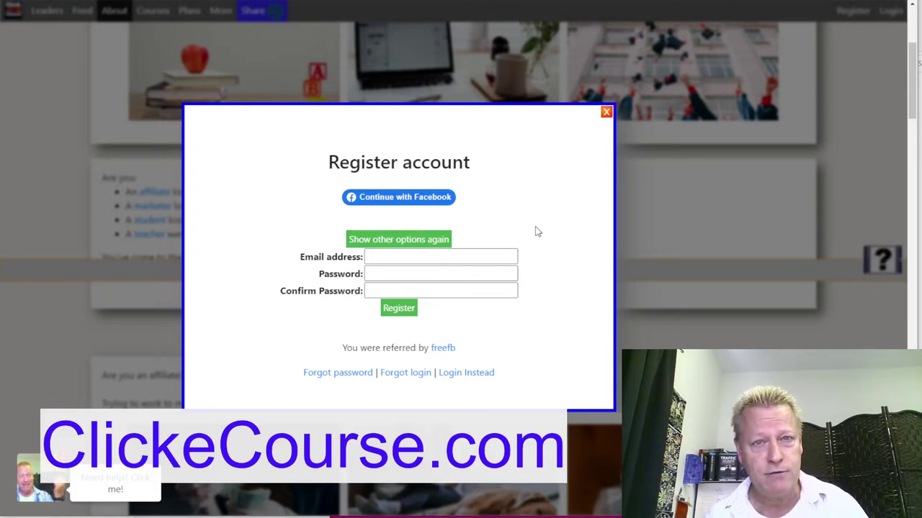
- Enter an email address and the same password in both password fields, then submit Register
left_click(419, 256)
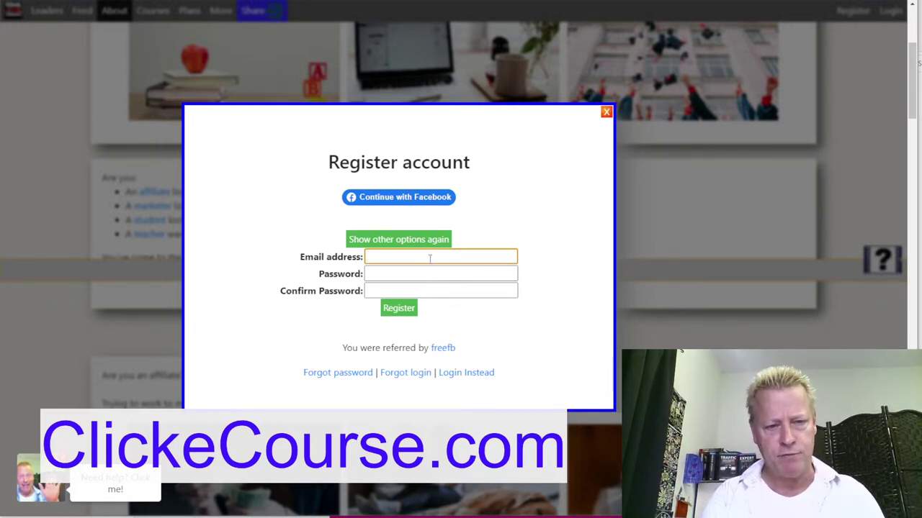
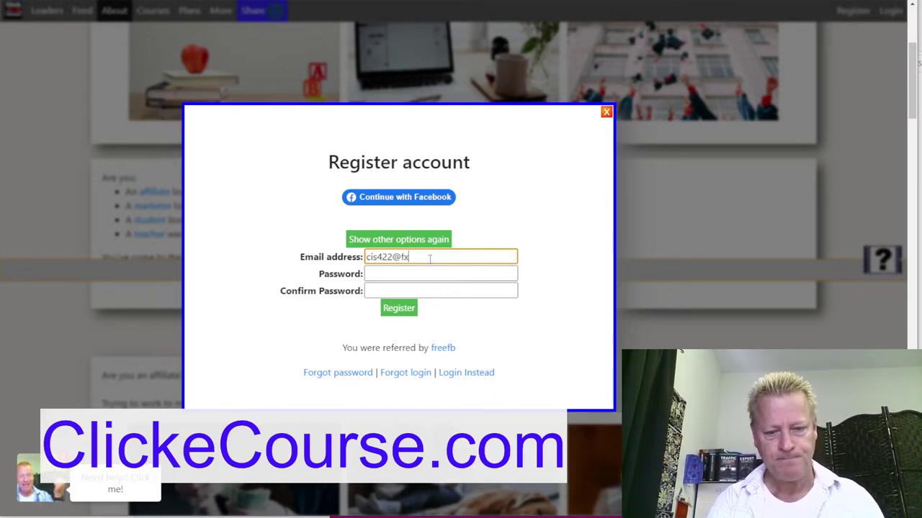
key("Tab")
type("a")
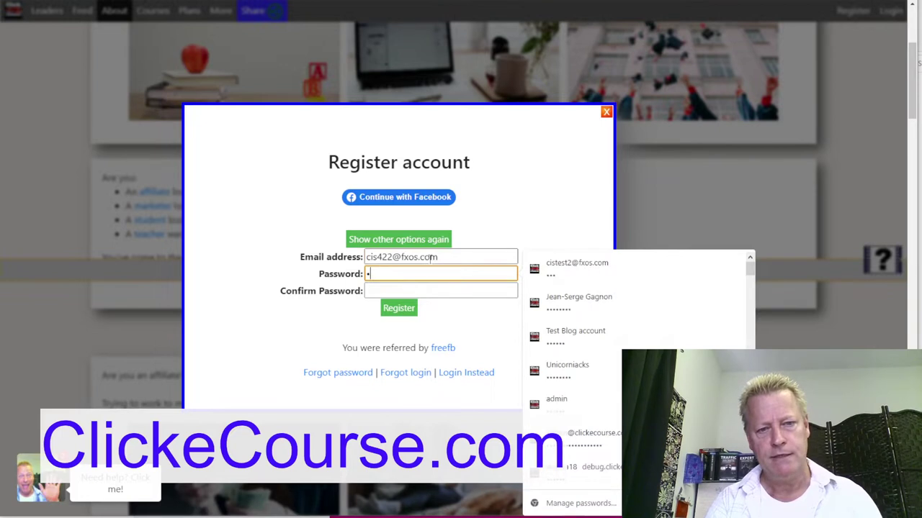
key("Tab")
type("a")
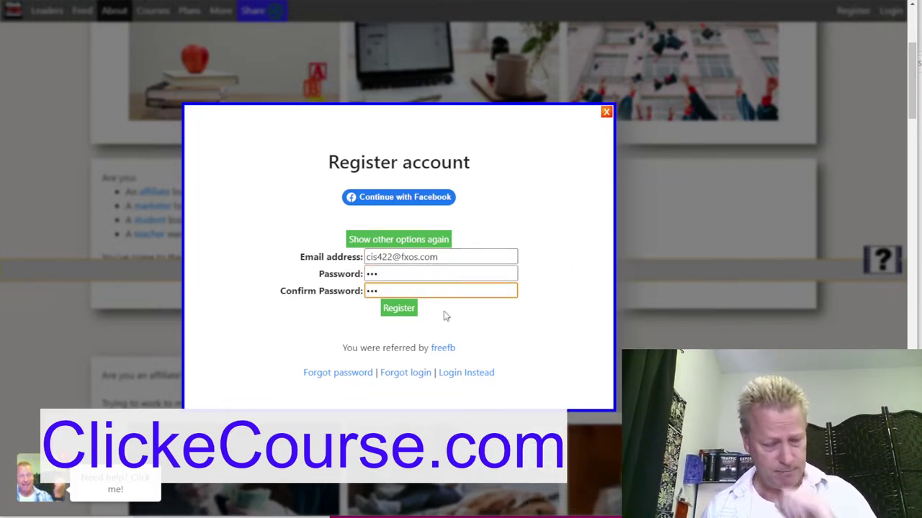
left_click(406, 313)
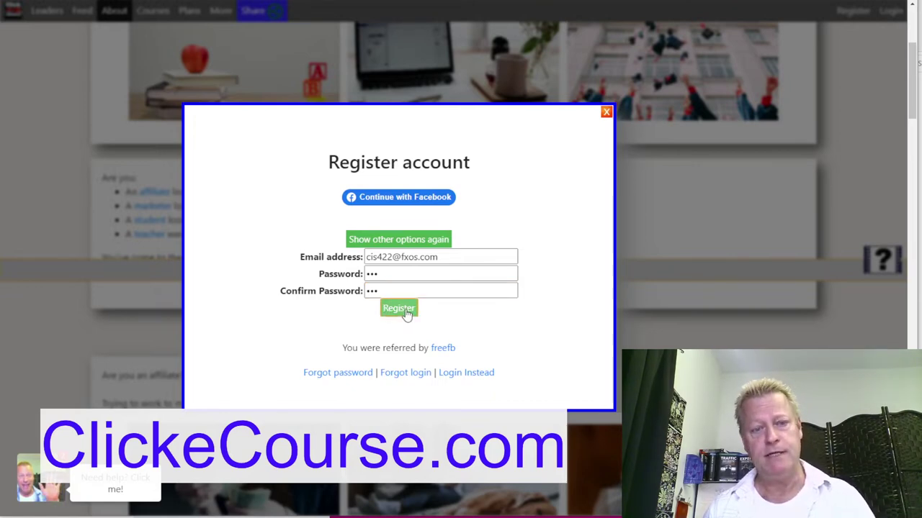
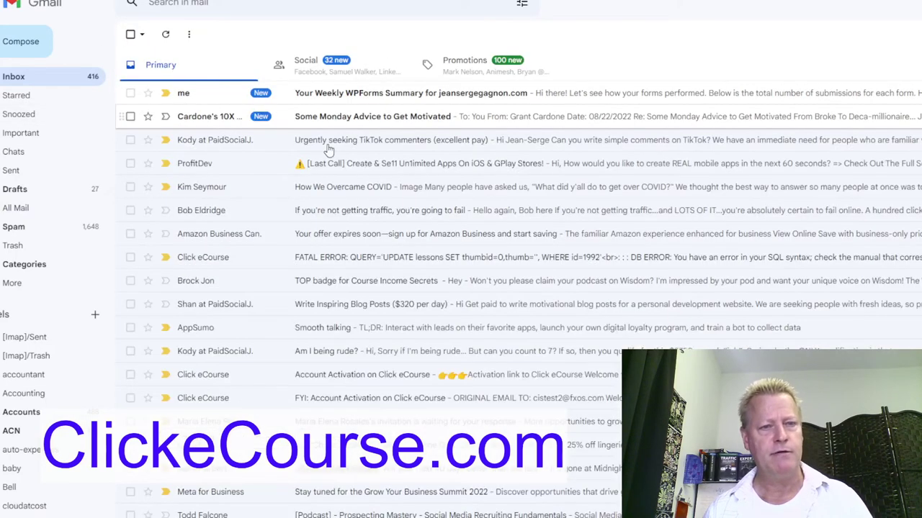
- Open the 'Account Activation on Click eCourse' email, expand its trimmed content, and follow the activation link
left_click(166, 34)
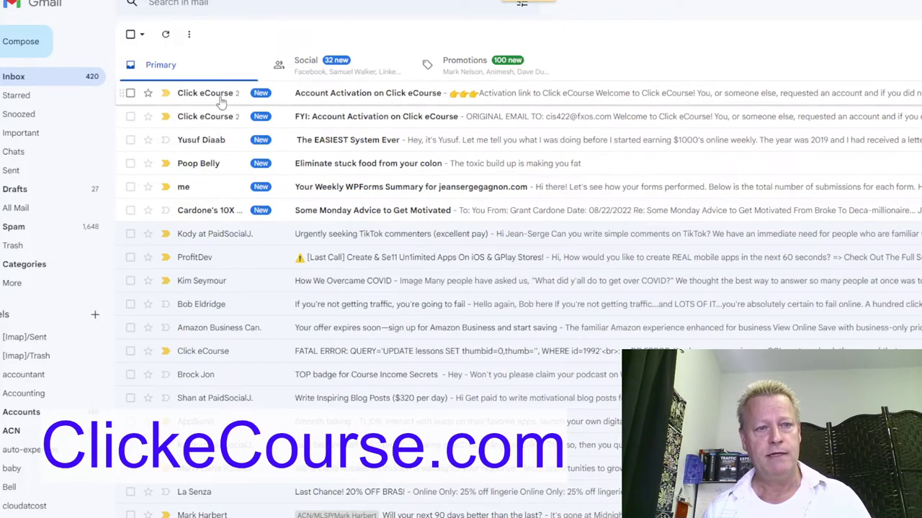
left_click(497, 96)
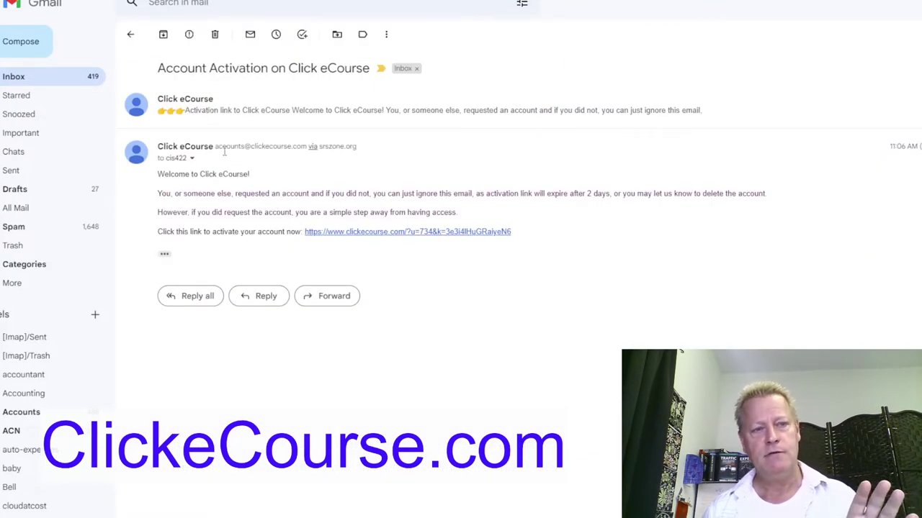
left_click(165, 257)
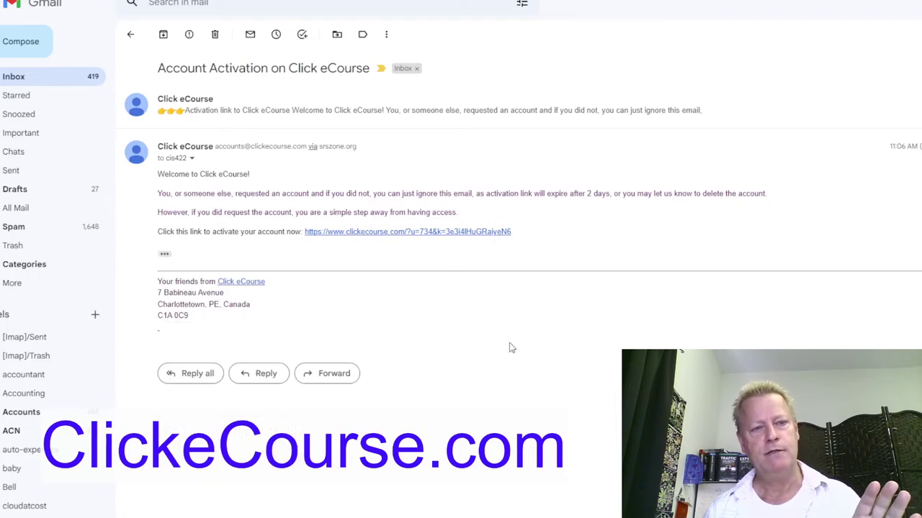
left_click(164, 255)
left_click(164, 255)
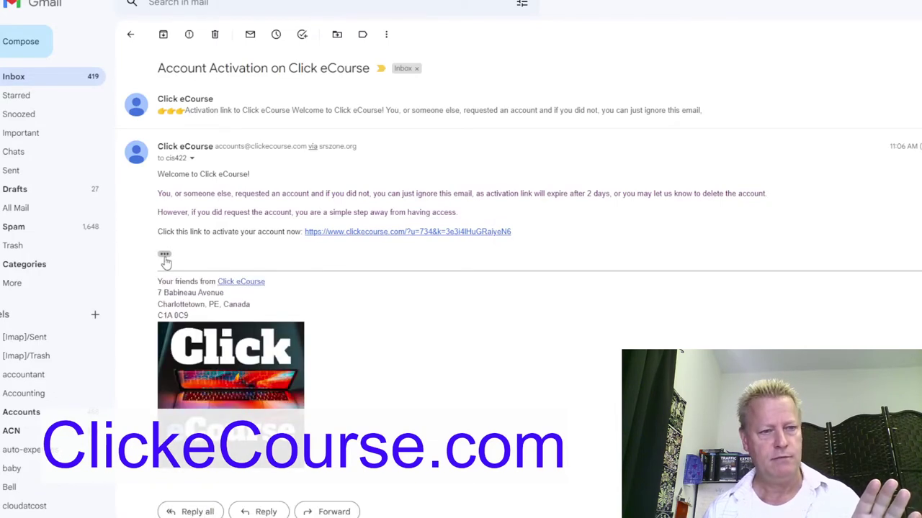
scroll(490, 304, "down", 1)
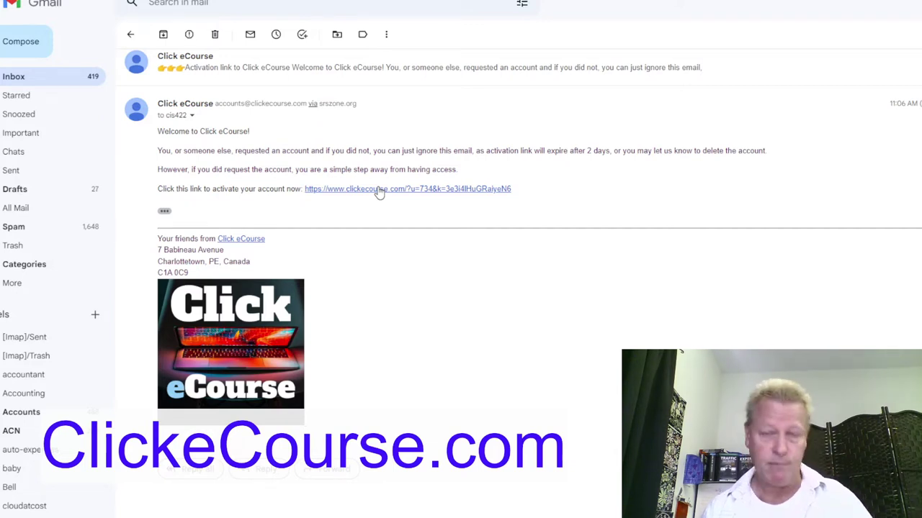
left_click(423, 189)
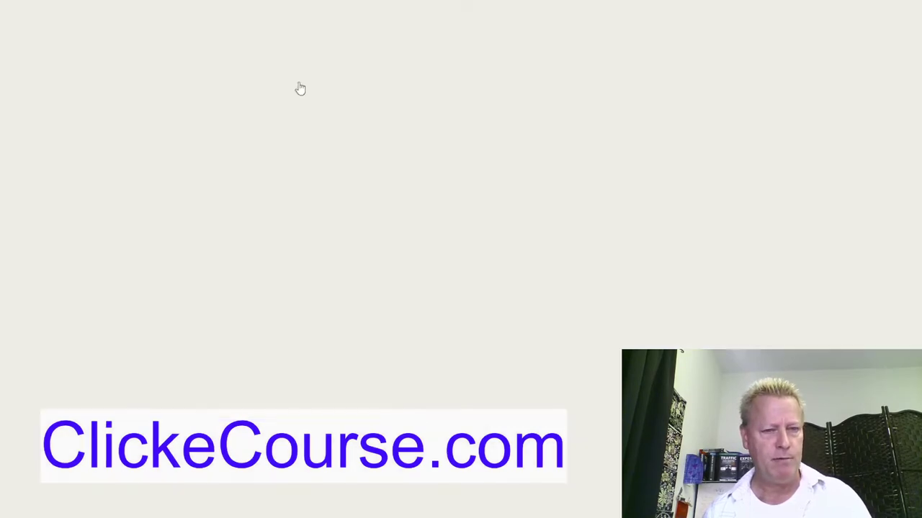
- Back in Click eCourse, create a new course from the green plus menu's Course option
key("alt+Tab")
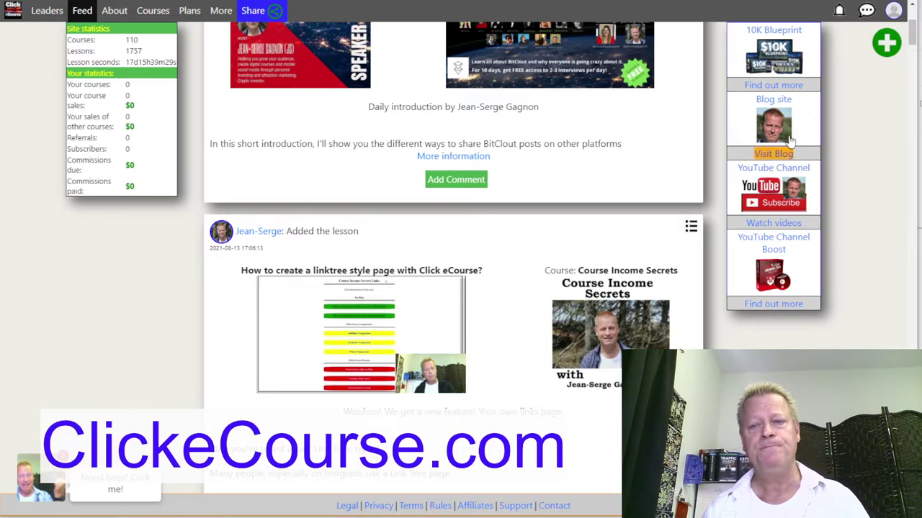
left_click(889, 50)
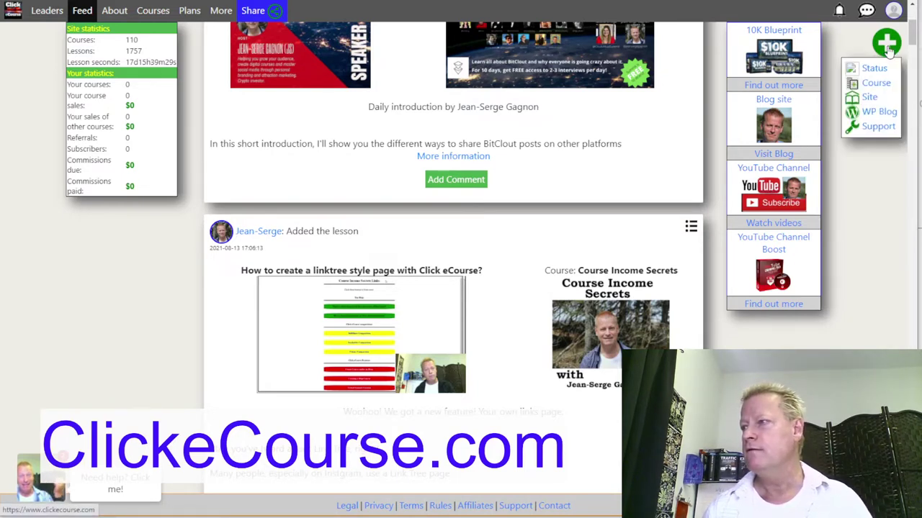
left_click(877, 83)
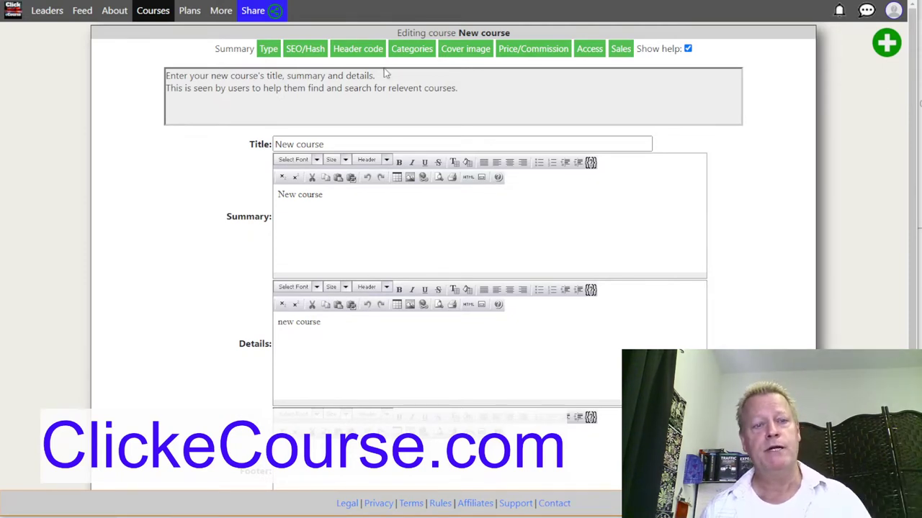
- Replace the course title 'New course' with 'Test course for CIS422'
left_click(282, 144)
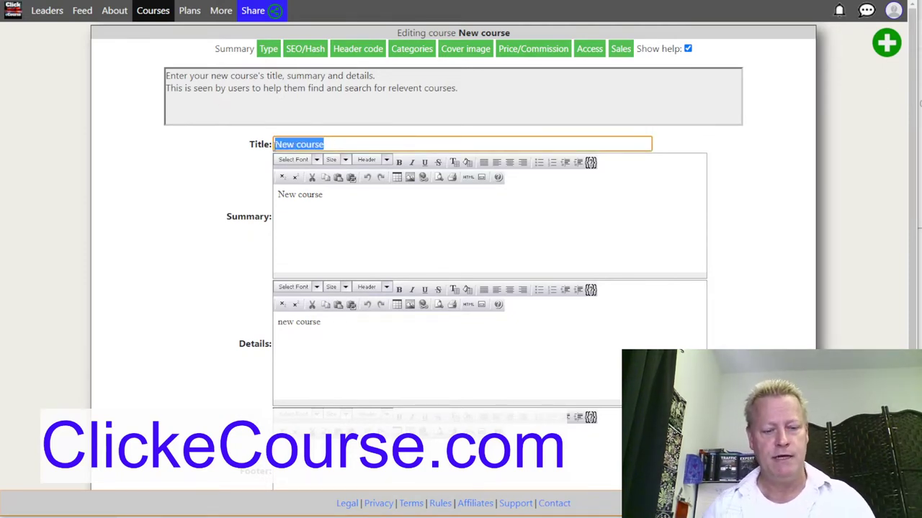
type("Test course for CIS422")
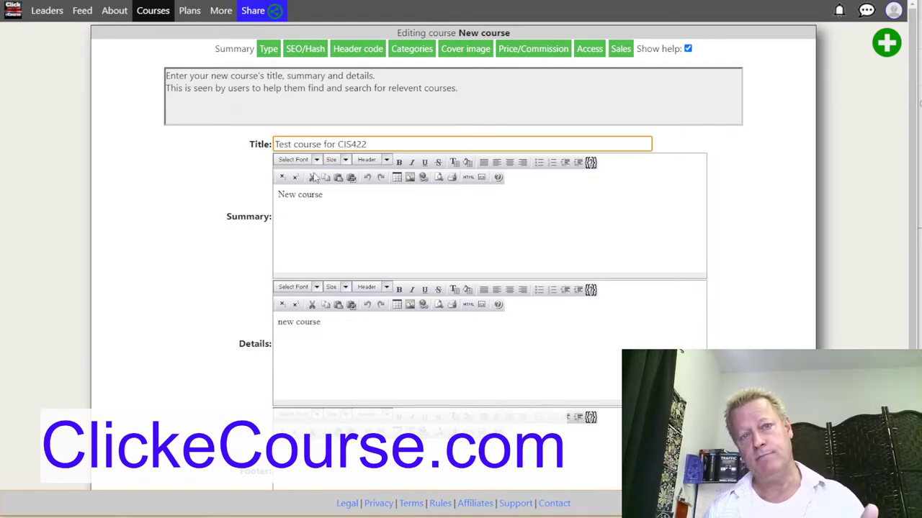
left_click_drag(378, 146, 254, 146)
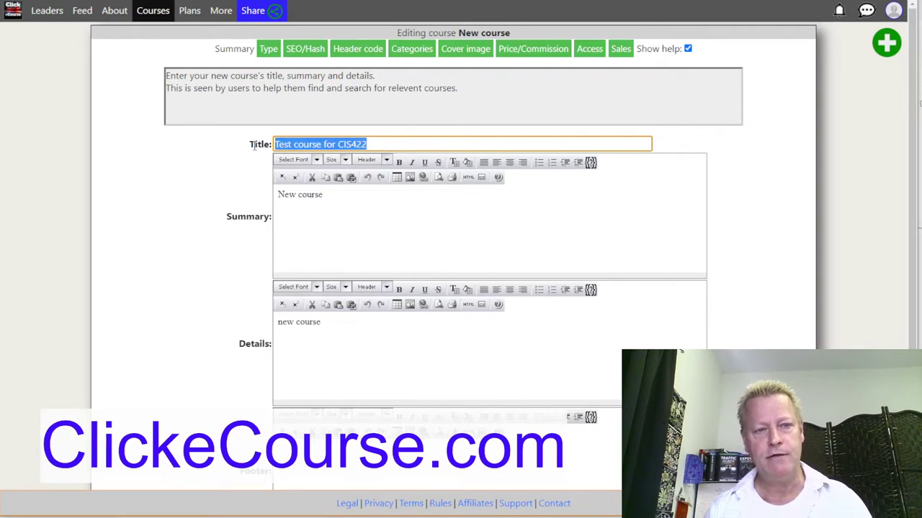
left_click(326, 202)
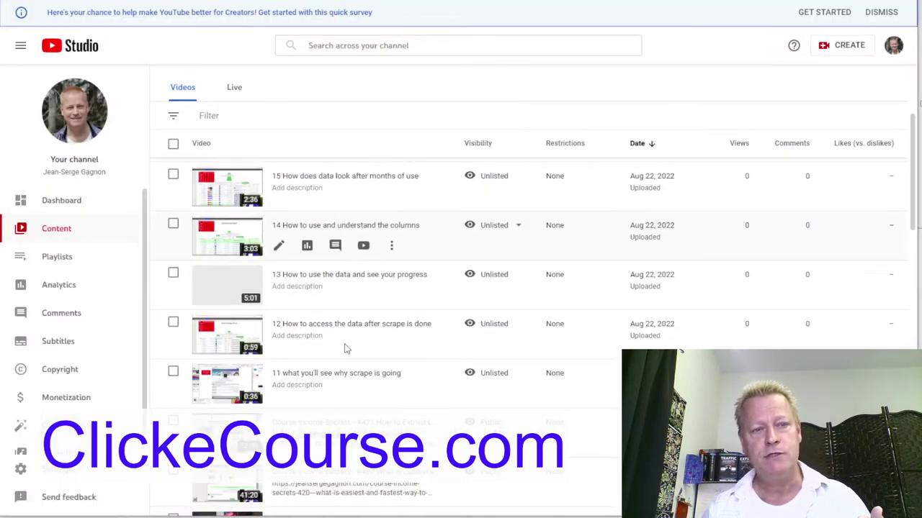
- Scroll through YouTube Studio's Videos list showing unlisted lesson videos 11 through 17
scroll(438, 346, "down", 1)
scroll(428, 267, "up", 3)
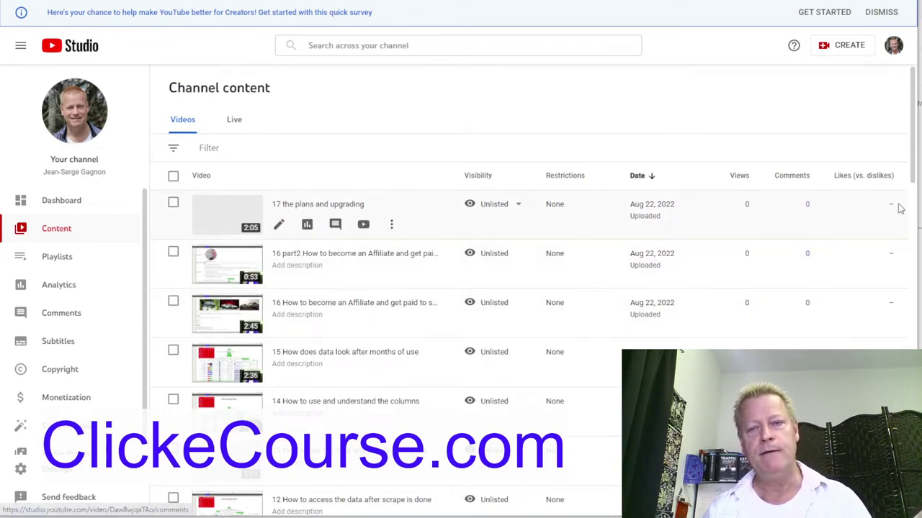
left_click_drag(916, 167, 916, 209)
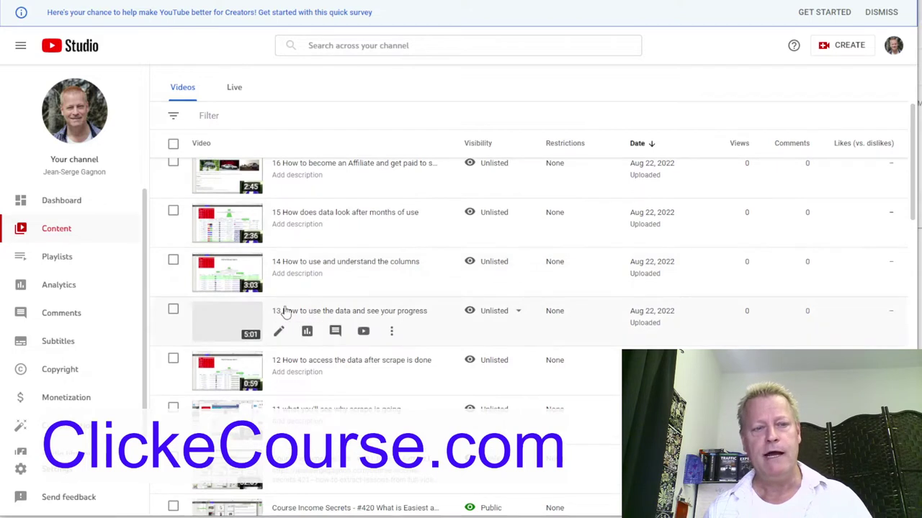
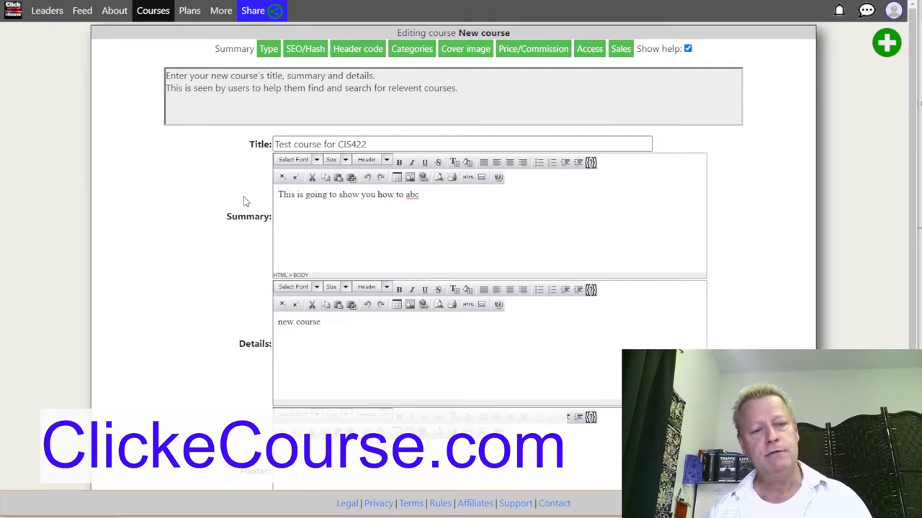
- Select the 'new course' placeholder details text and scroll down the summary page to the footer
triple_click(324, 324)
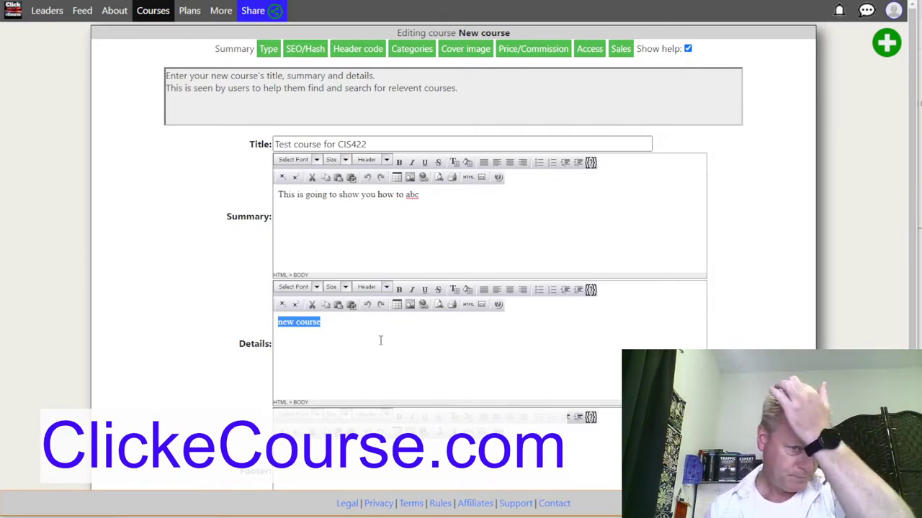
scroll(380, 340, "down", 2)
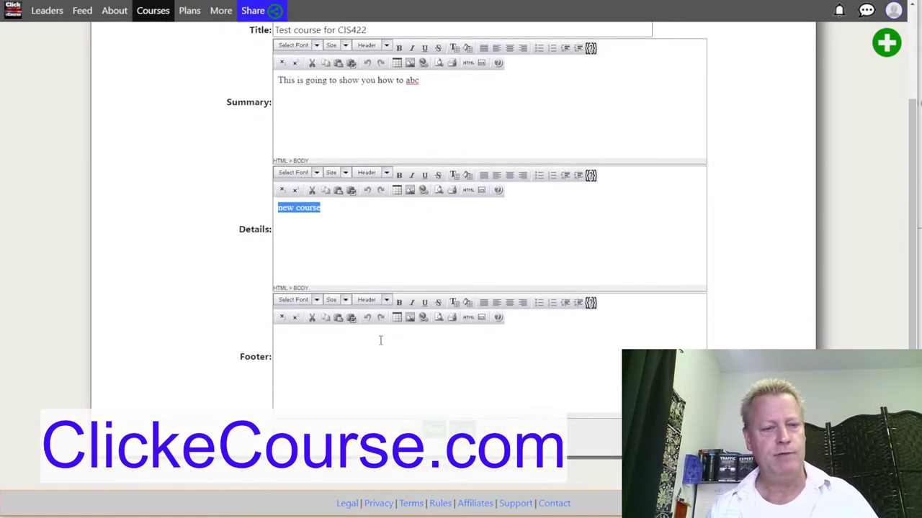
scroll(381, 339, "up", 2)
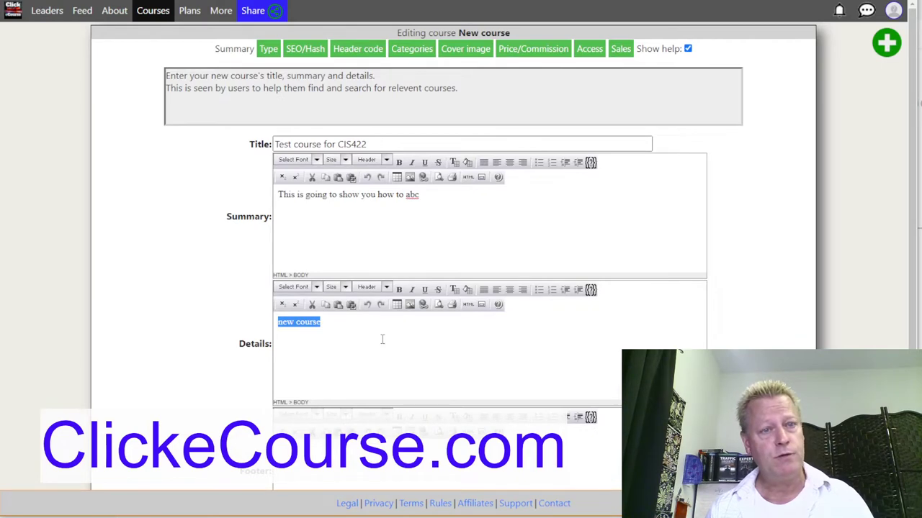
scroll(381, 330, "down", 1)
scroll(381, 330, "down", 1)
scroll(405, 296, "up", 2)
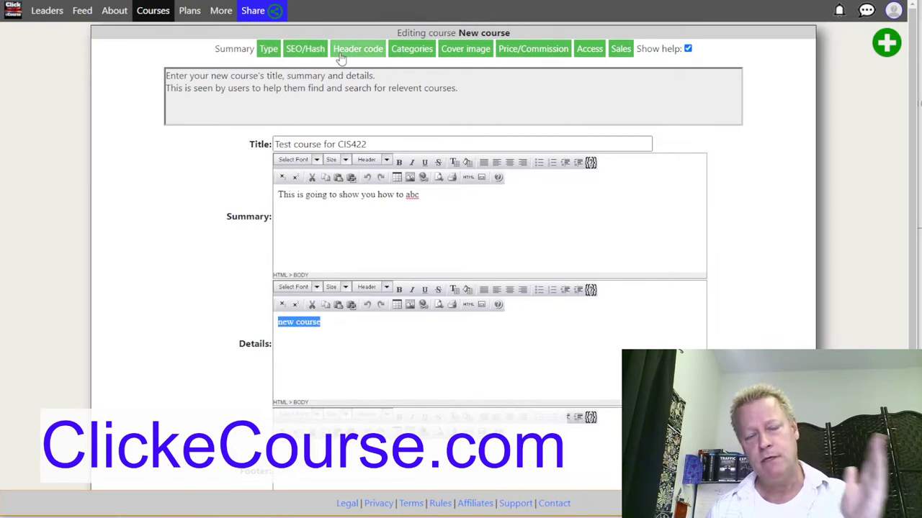
scroll(337, 403, "down", 2)
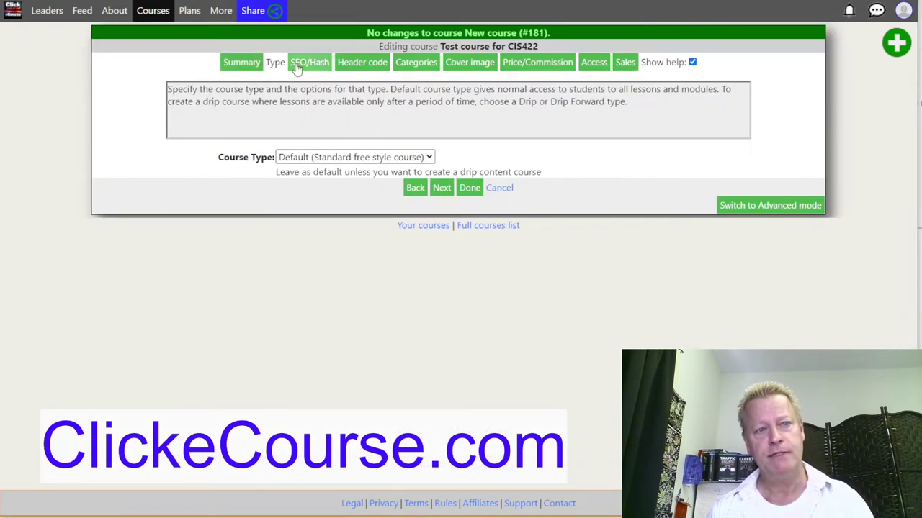
left_click(241, 64)
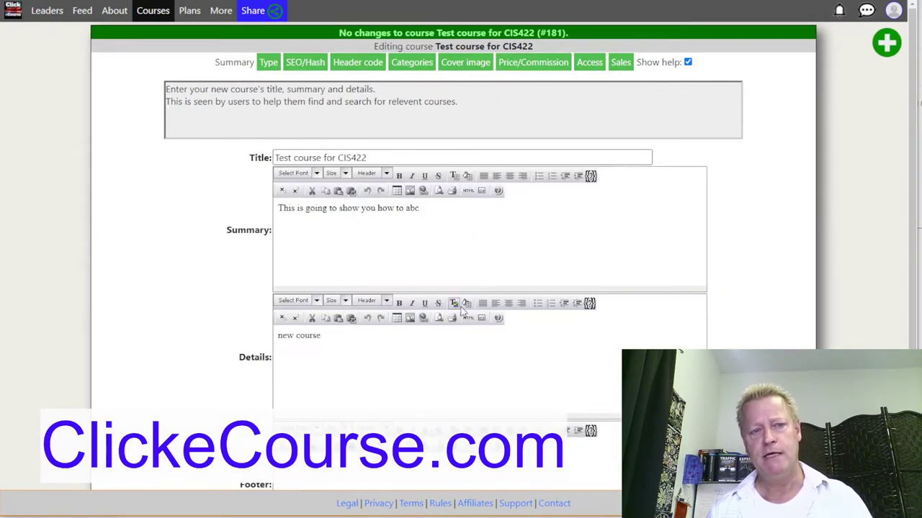
scroll(460, 309, "down", 2)
scroll(461, 310, "up", 2)
left_click(267, 62)
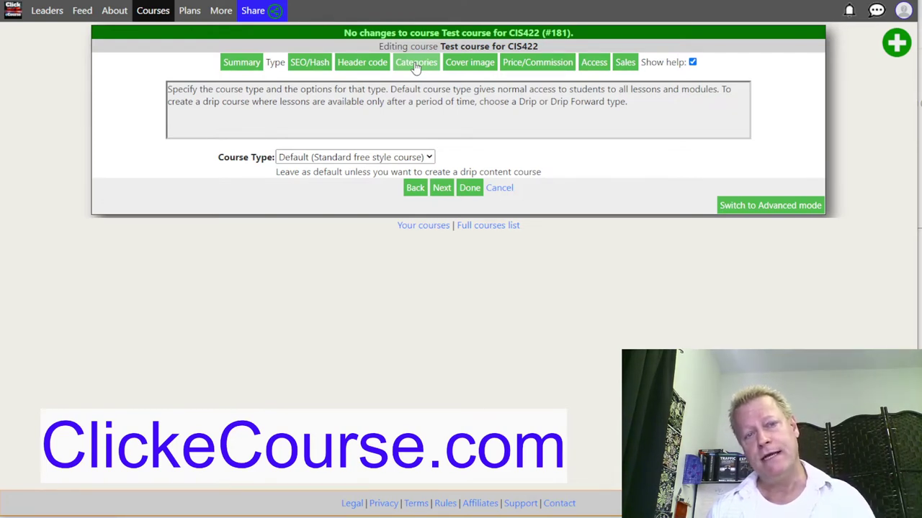
- Browse for a cover image, looking through the publishing assets and 1.9.30 folders
left_click(476, 66)
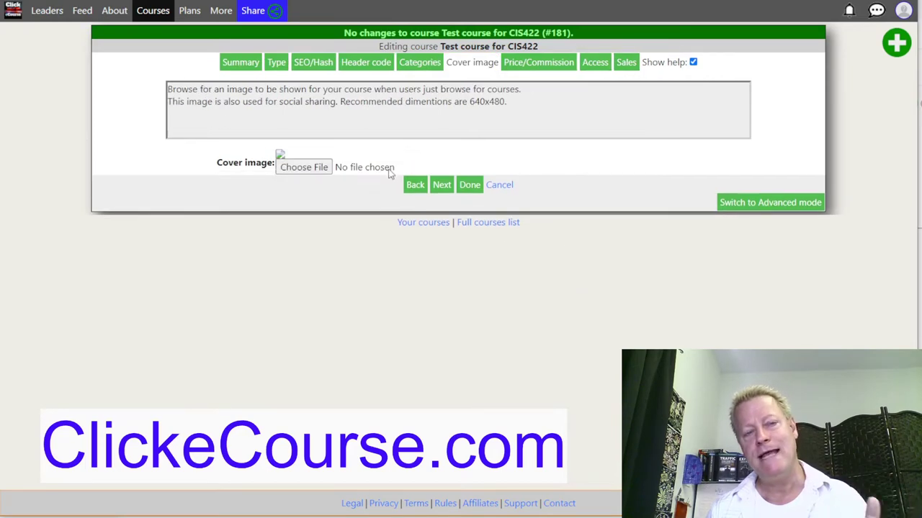
left_click(299, 168)
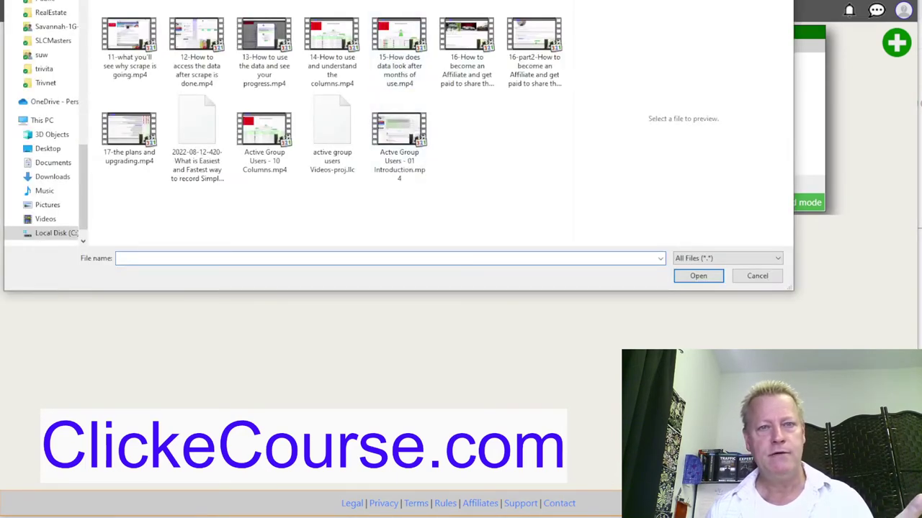
key("alt+Up")
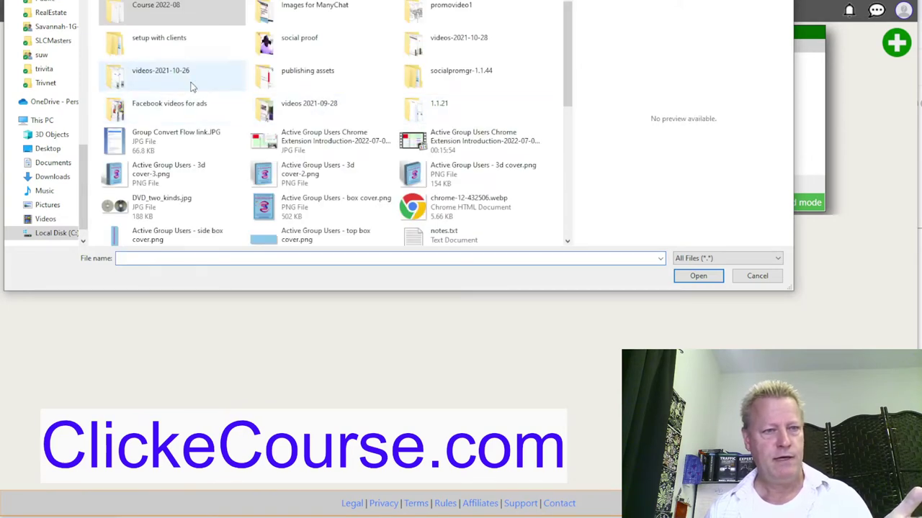
double_click(326, 70)
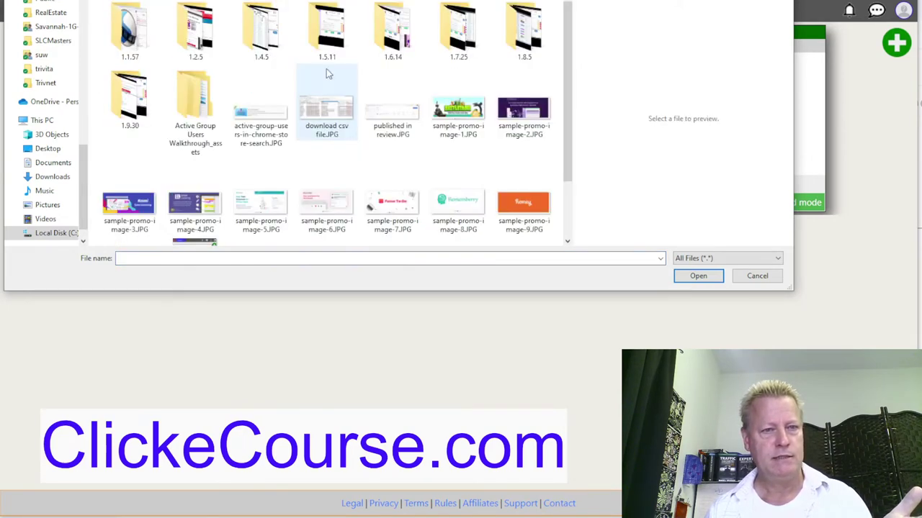
double_click(125, 105)
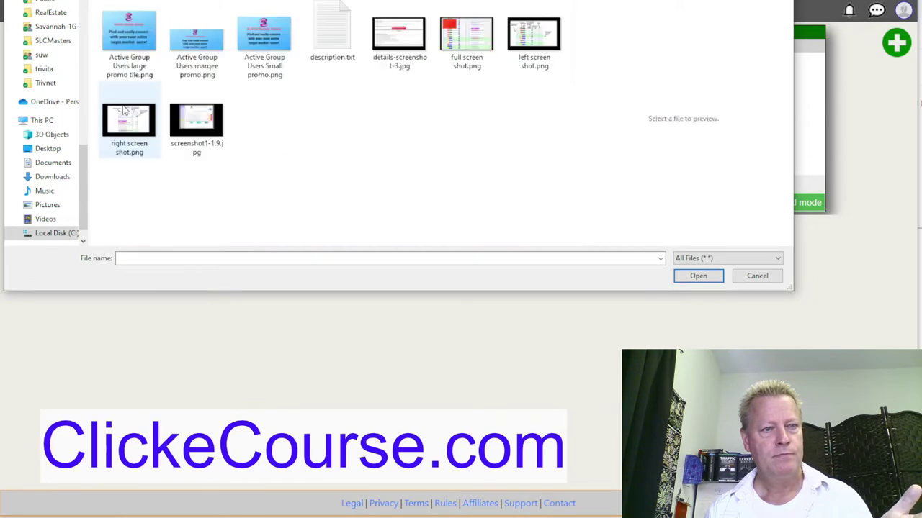
key("alt+Up")
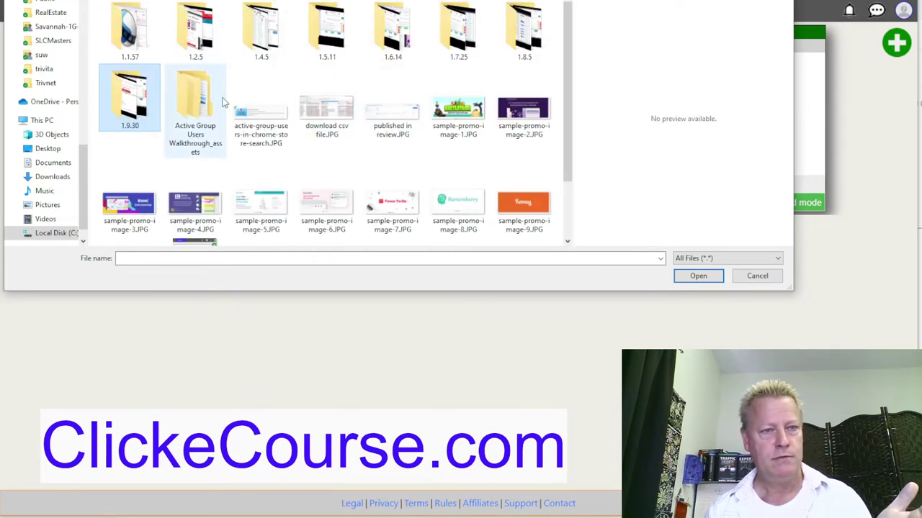
- Choose Active Group Users - 3d cover.png as the course cover image and save it
scroll(315, 157, "down", 2)
scroll(456, 62, "up", 2)
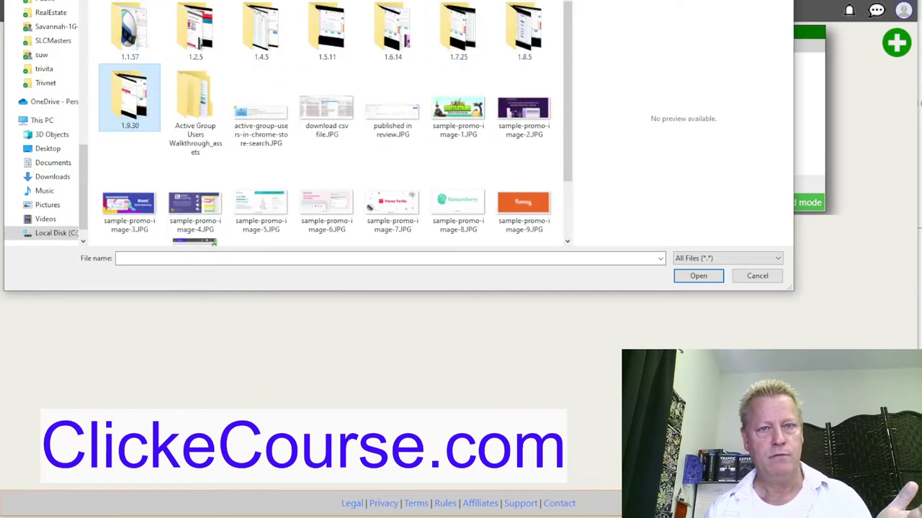
key("alt+Up")
scroll(375, 173, "down", 2)
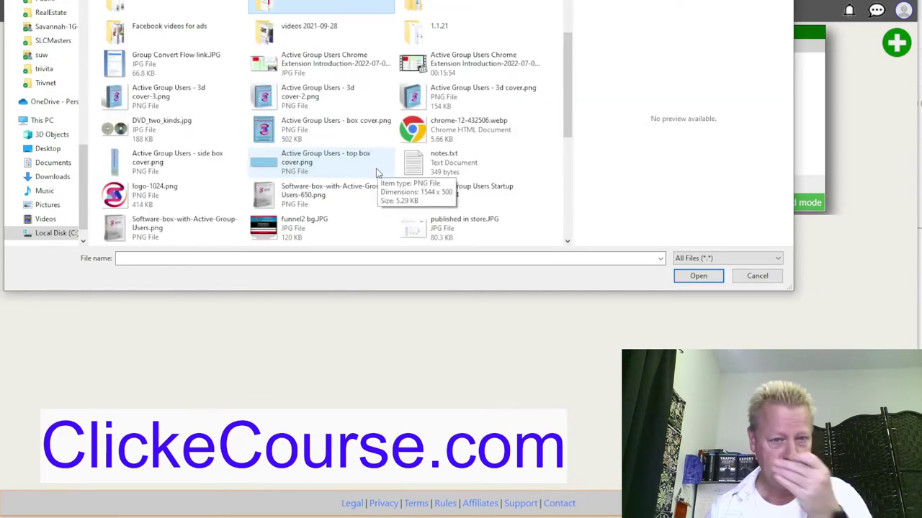
left_click(453, 98)
double_click(454, 97)
left_click(441, 185)
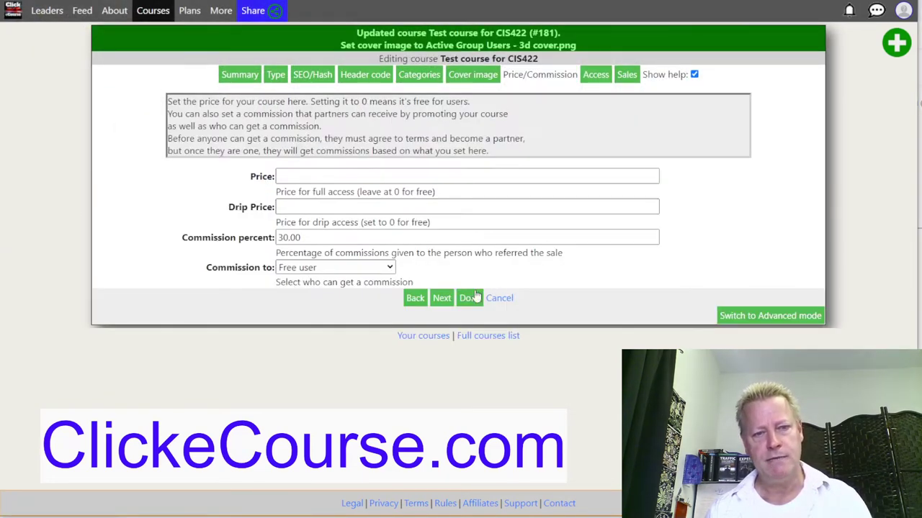
- Set the course price to 47 on the Price/Commission tab
left_click(471, 75)
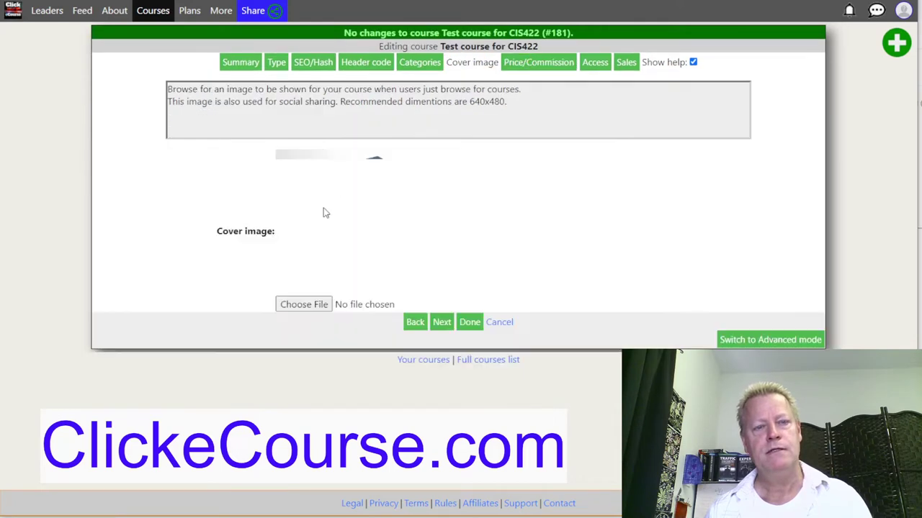
left_click(532, 62)
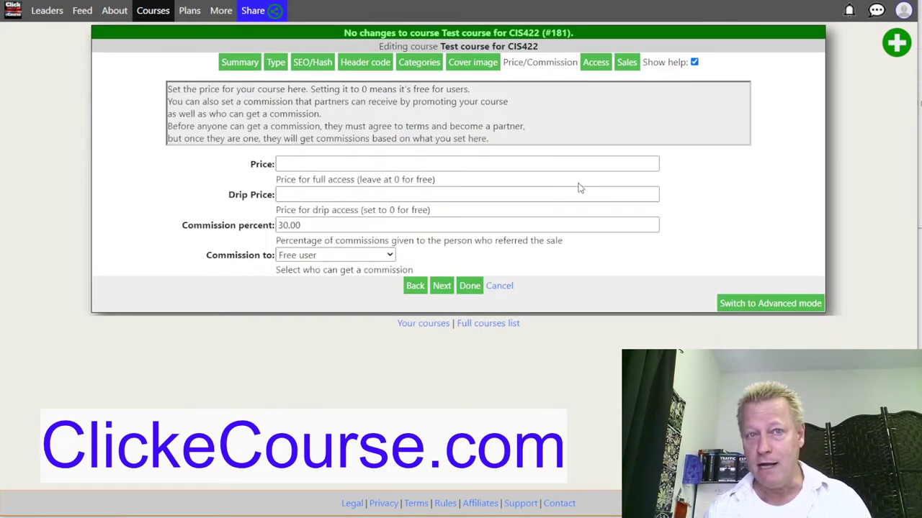
left_click(350, 164)
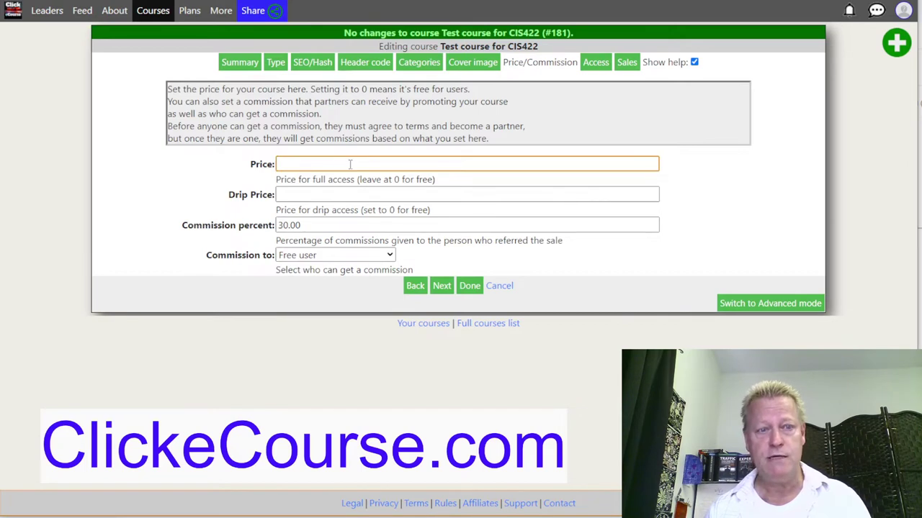
type("50")
left_click_drag(339, 166, 252, 164)
type("47")
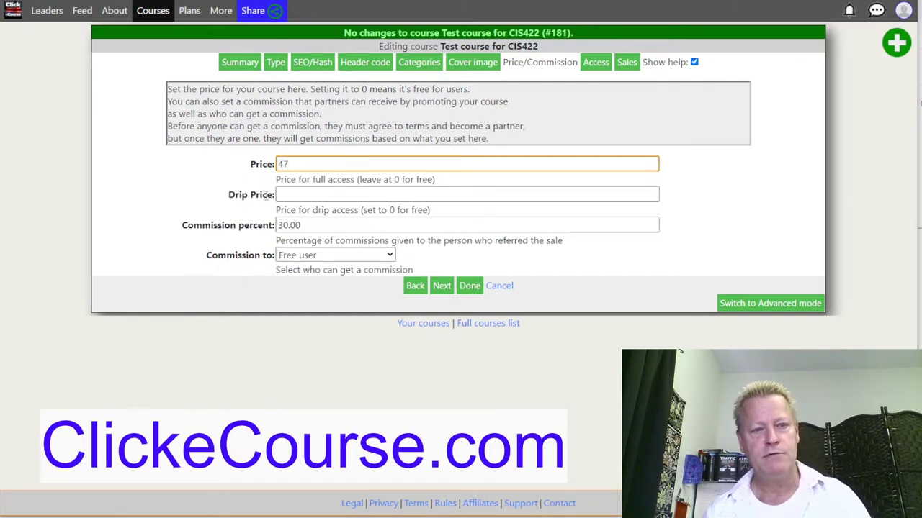
left_click(241, 189)
left_click_drag(242, 189, 263, 201)
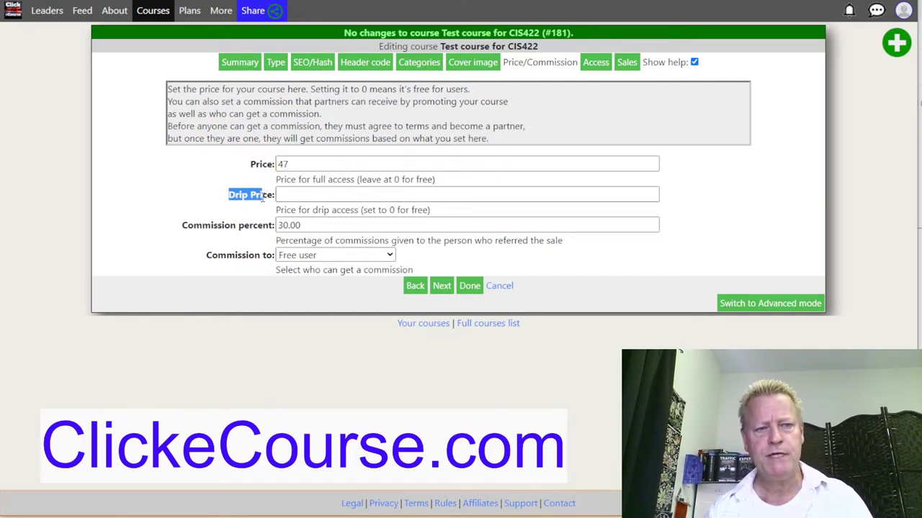
left_click(260, 188)
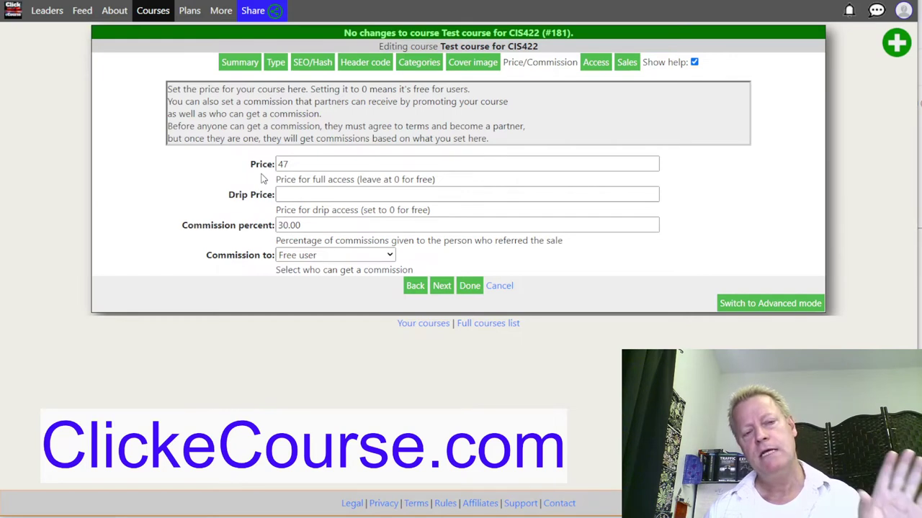
left_click(273, 172)
key("ctrl+a")
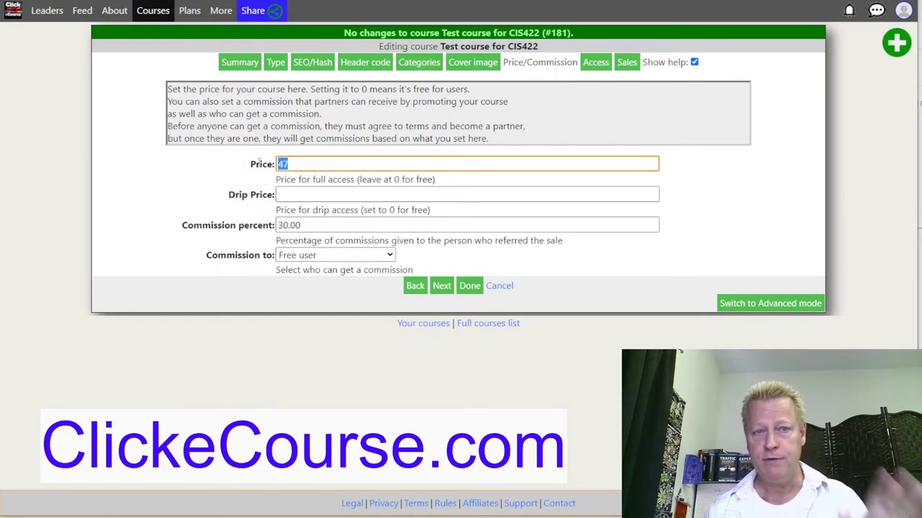
- Set the Commission percent to 30
left_click(269, 225)
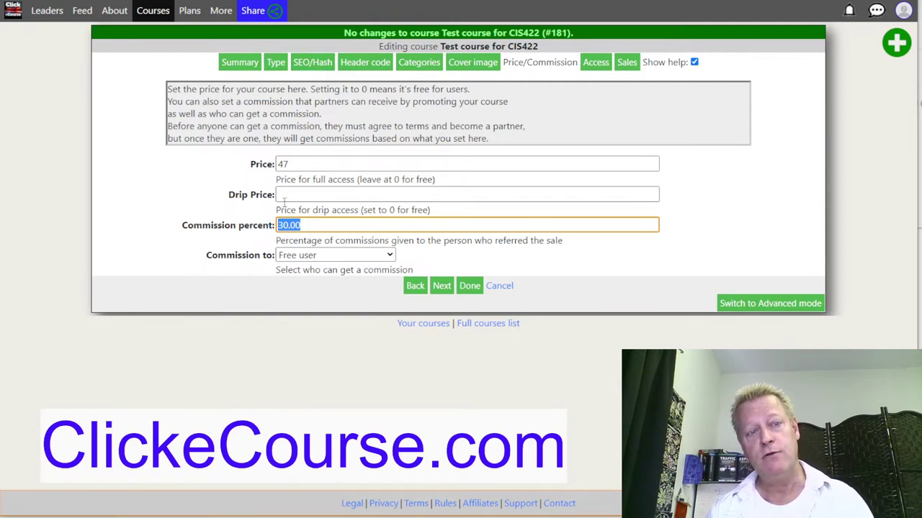
double_click(304, 163)
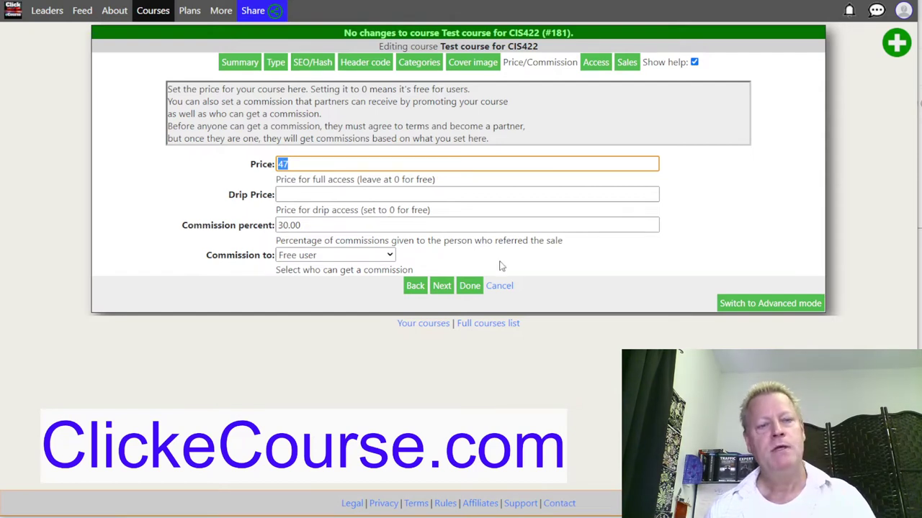
double_click(292, 225)
left_click(317, 226)
key("ctrl+a")
type("0")
left_click(253, 222)
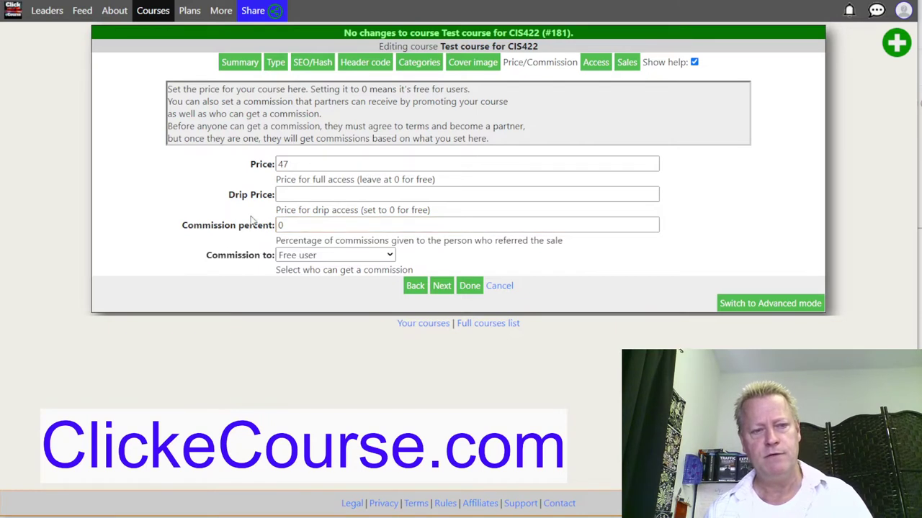
double_click(272, 224)
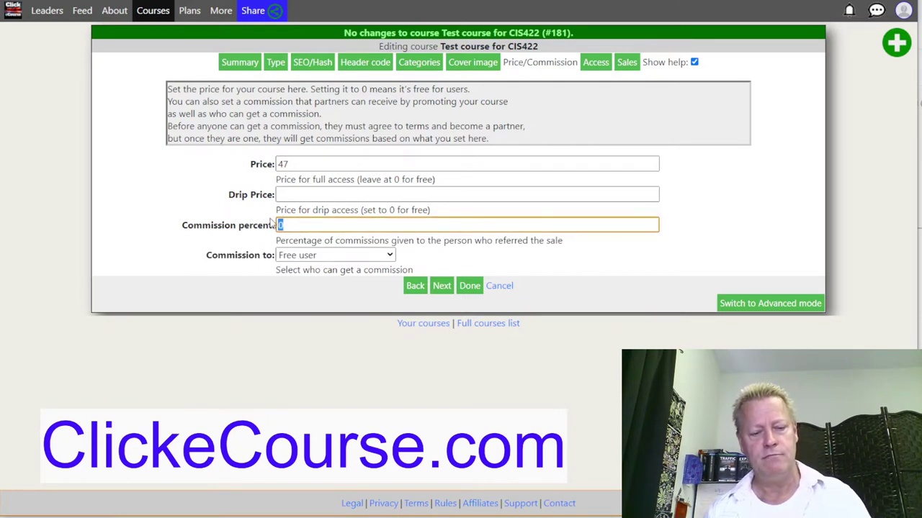
type("100")
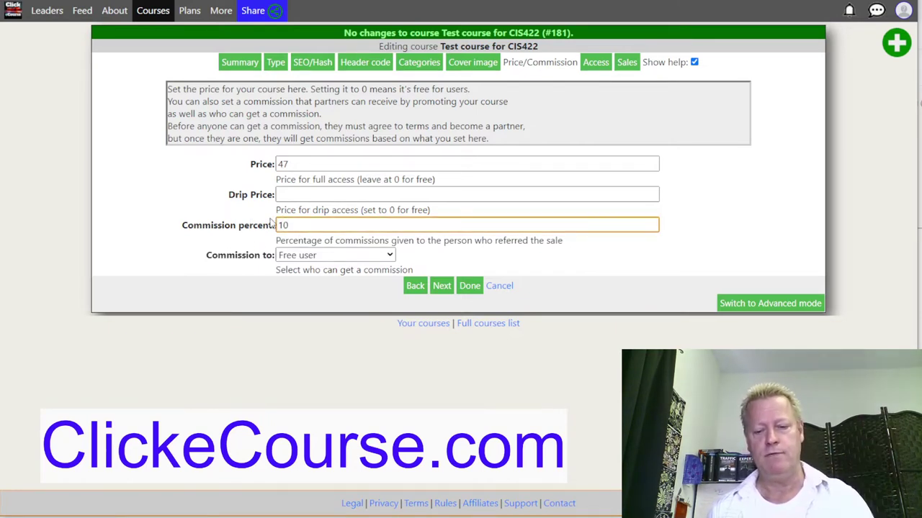
key("ctrl+a")
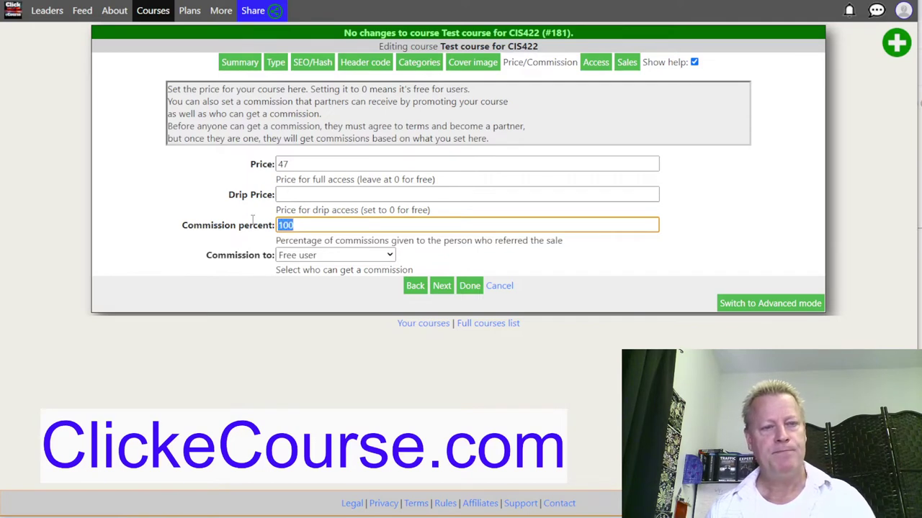
key("BackSpace")
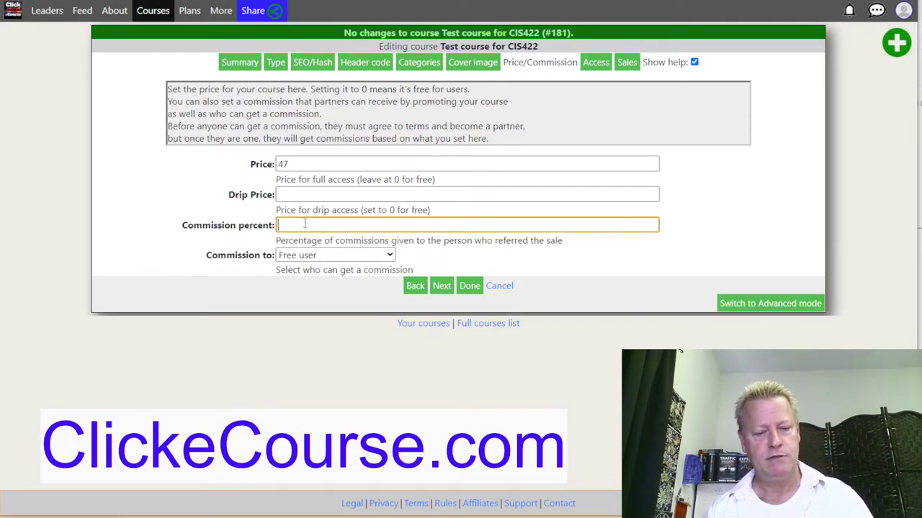
type("30")
- Save the 47 price and 30 percent commission, then finish the Access step with Done
left_click(295, 192)
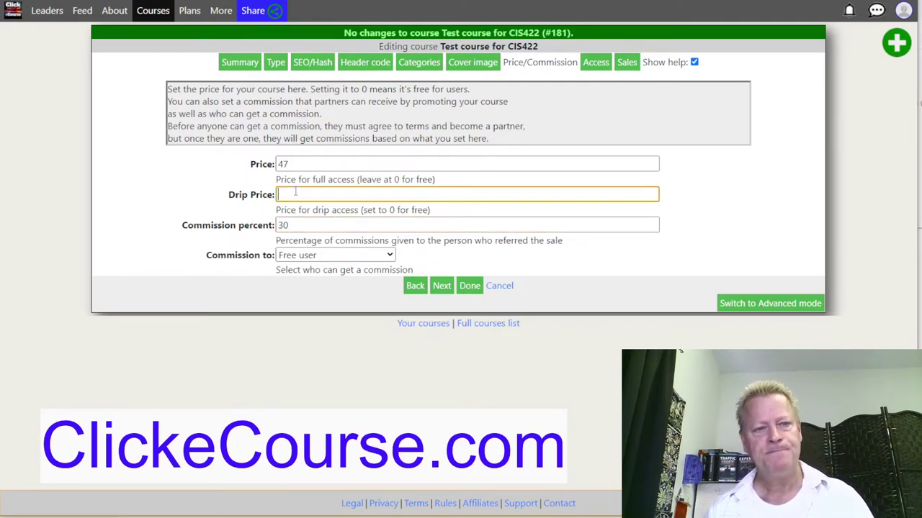
left_click(441, 285)
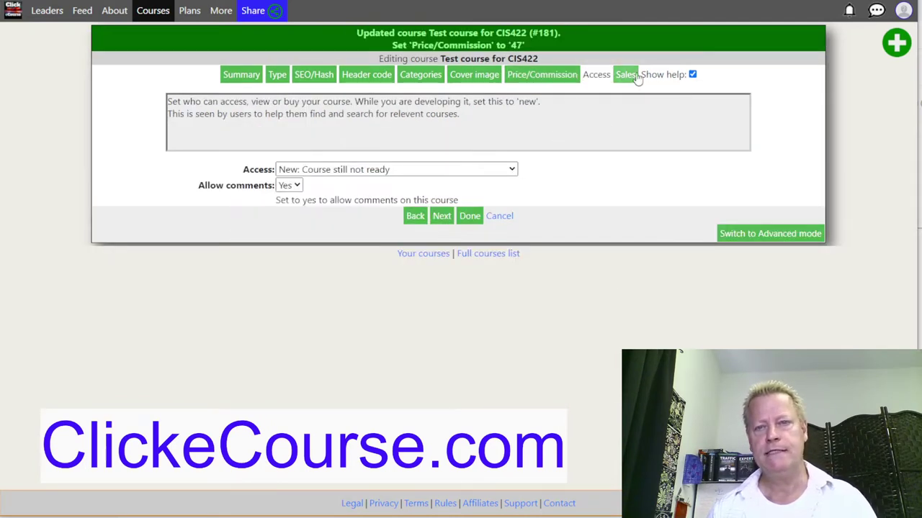
left_click(468, 217)
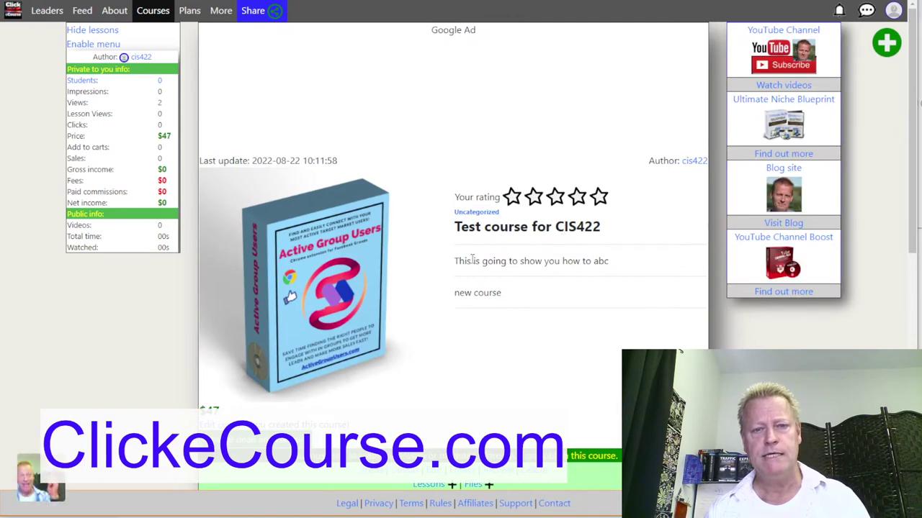
- Highlight the course description lines and scroll down the course page to the lesson cards
left_click_drag(487, 260, 600, 260)
left_click_drag(503, 293, 453, 292)
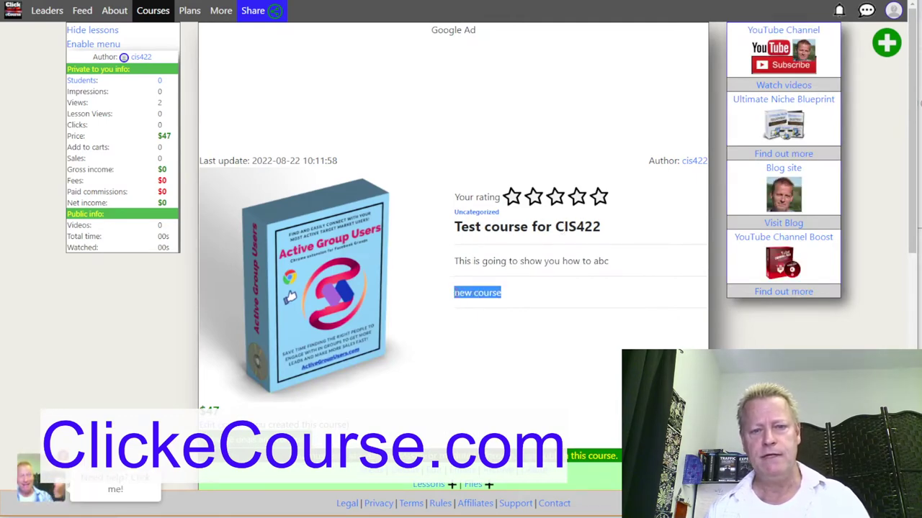
scroll(514, 292, "down", 2)
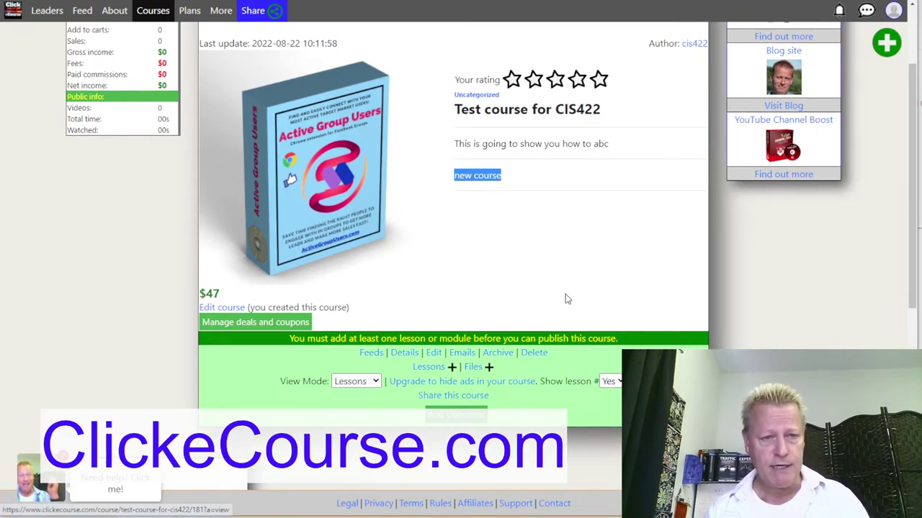
scroll(570, 300, "down", 2)
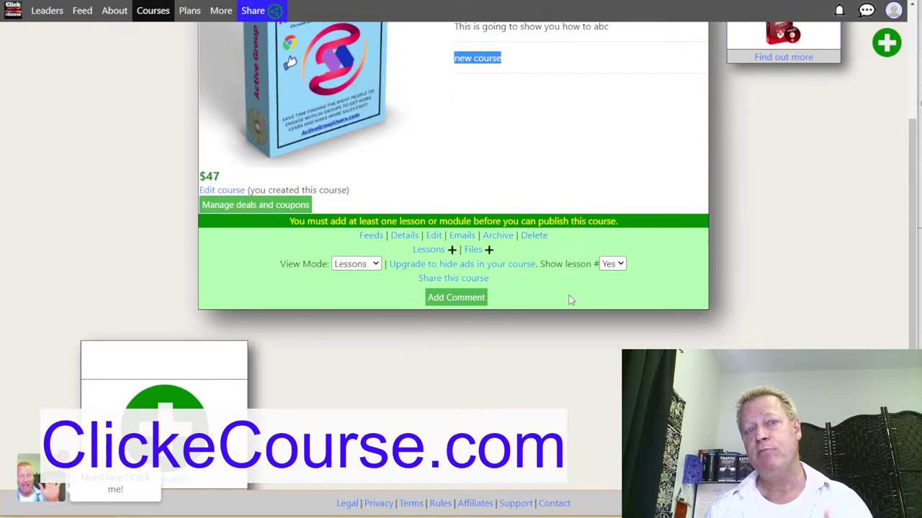
scroll(569, 300, "down", 4)
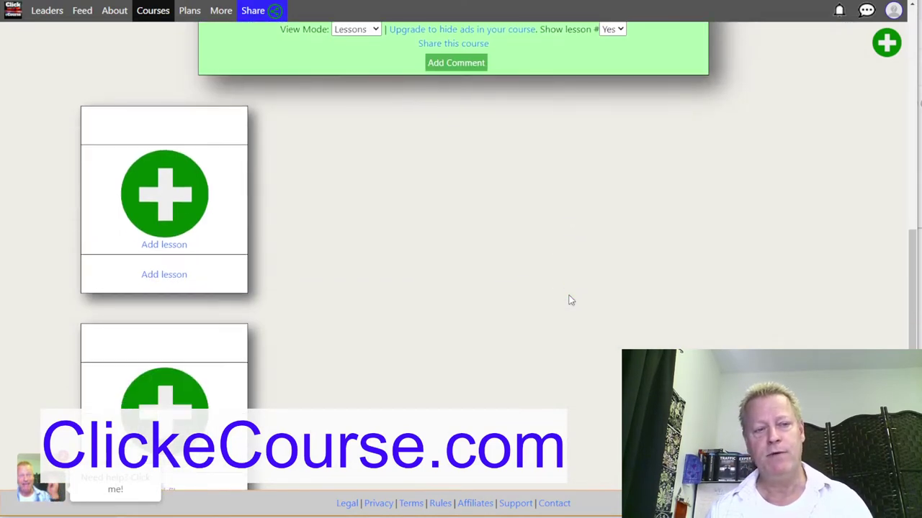
scroll(515, 236, "down", 1)
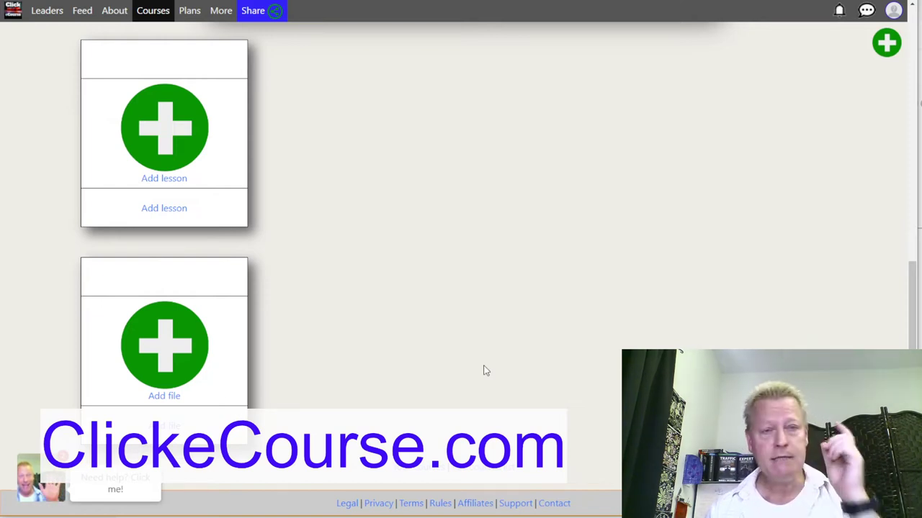
scroll(484, 370, "up", 4)
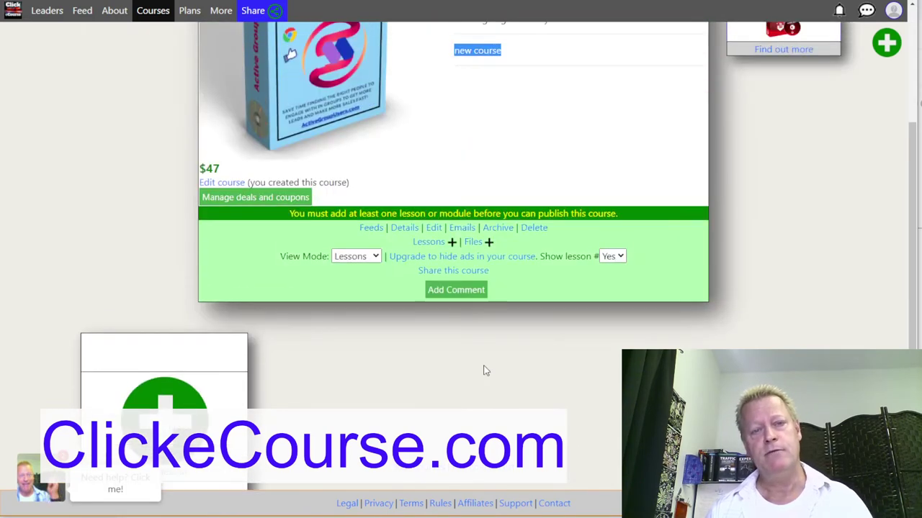
scroll(485, 370, "up", 3)
scroll(484, 371, "down", 10)
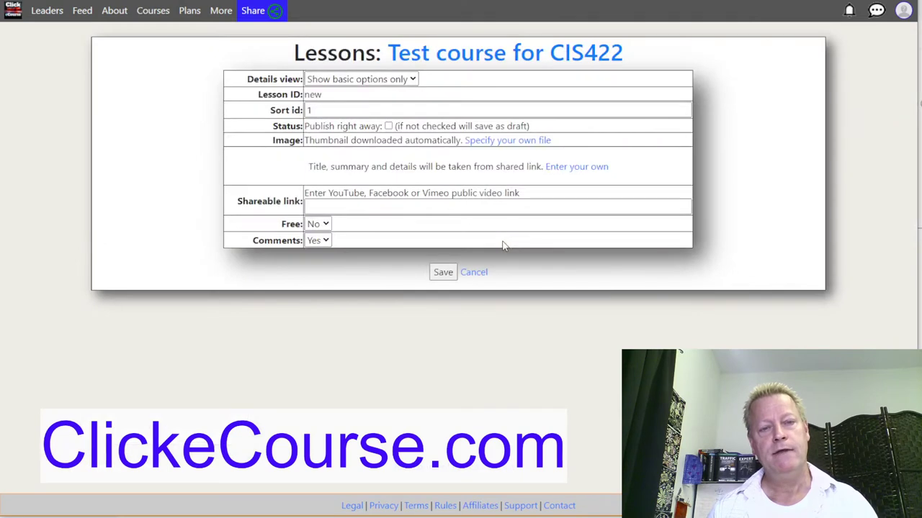
- Place the cursor in the new lesson's Shareable link field, ready for a video URL
left_click(362, 211)
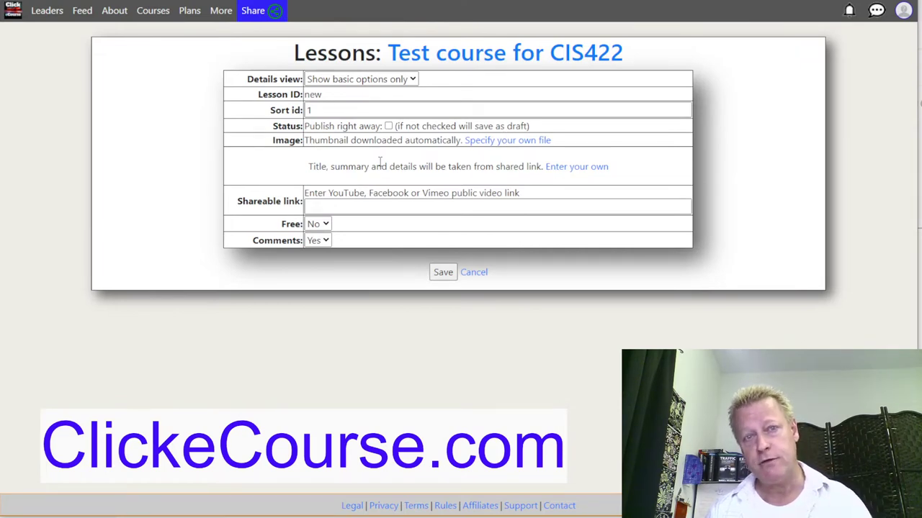
left_click(339, 206)
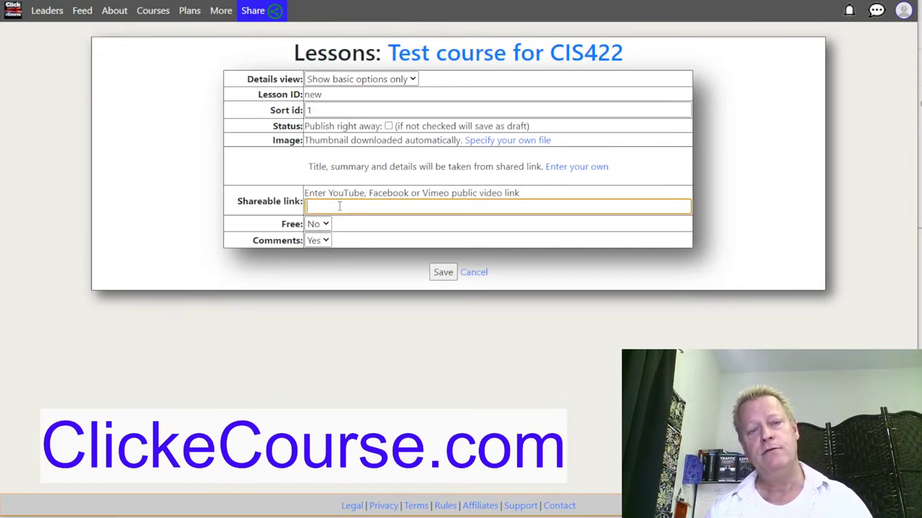
- Copy the shareable link of video 11 in YouTube Studio and return to the ClickeCourse lesson form
key("ctrl+Tab")
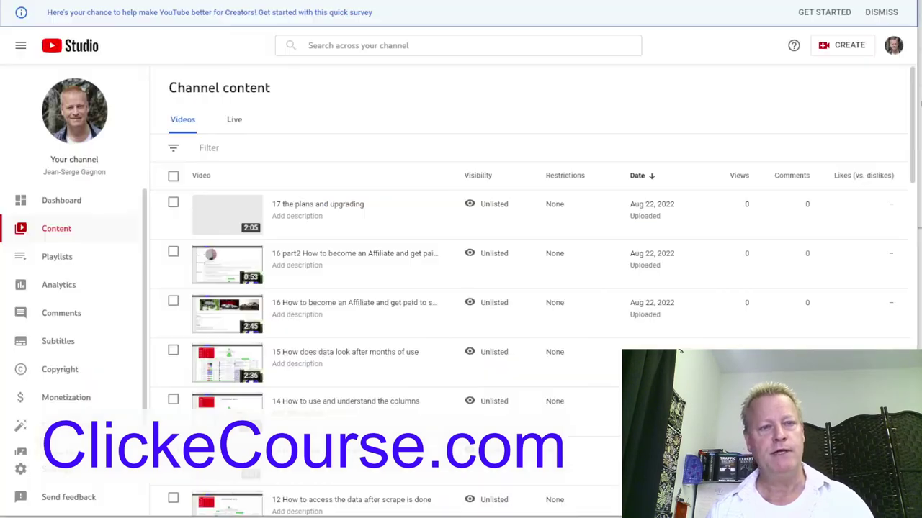
scroll(309, 310, "down", 2)
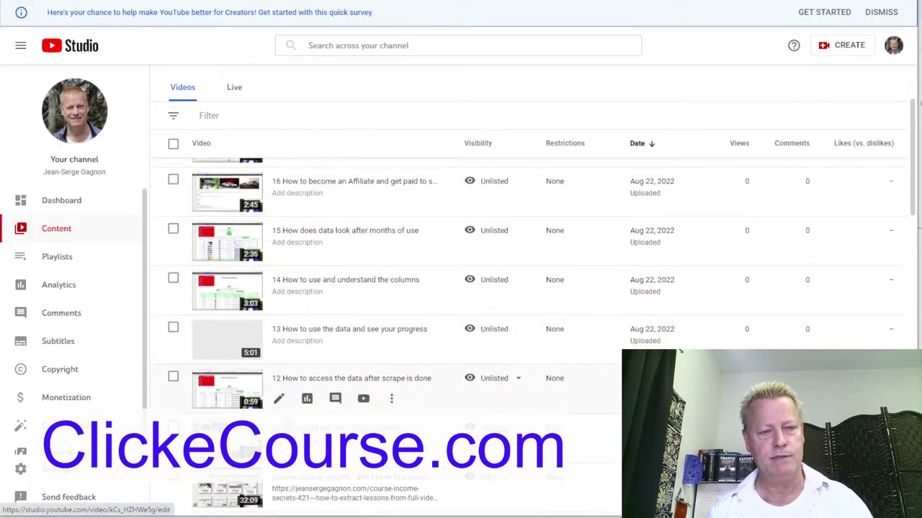
scroll(288, 339, "down", 2)
left_click(391, 338)
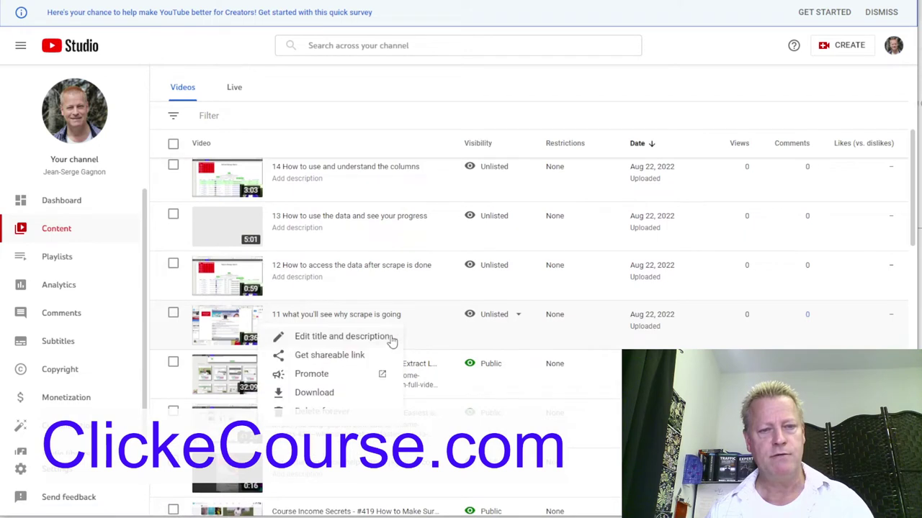
left_click(324, 356)
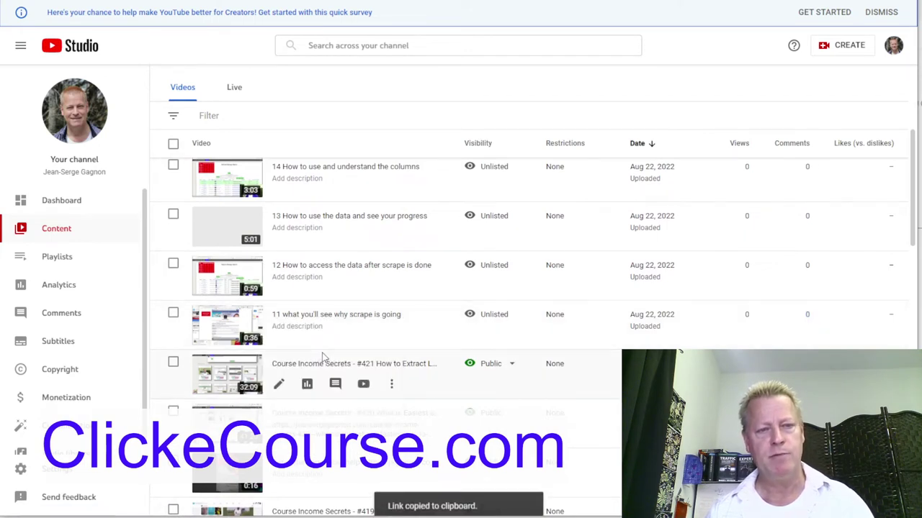
key("ctrl+Tab")
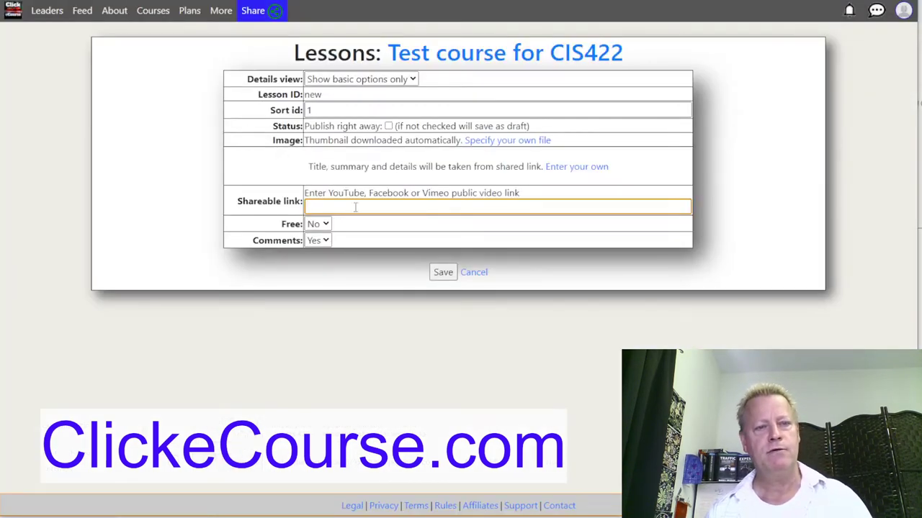
- Paste video 11's link, save it as lesson 1996, and start another lesson
key("ctrl+v")
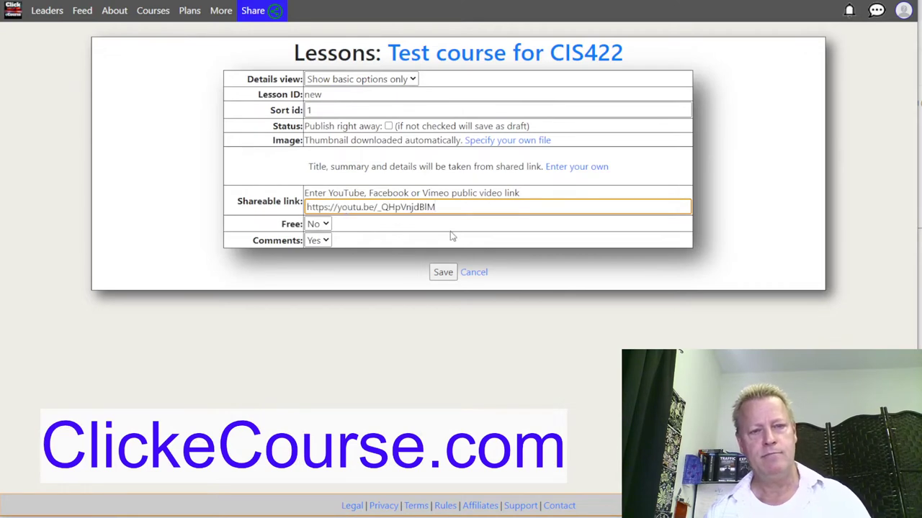
left_click(435, 274)
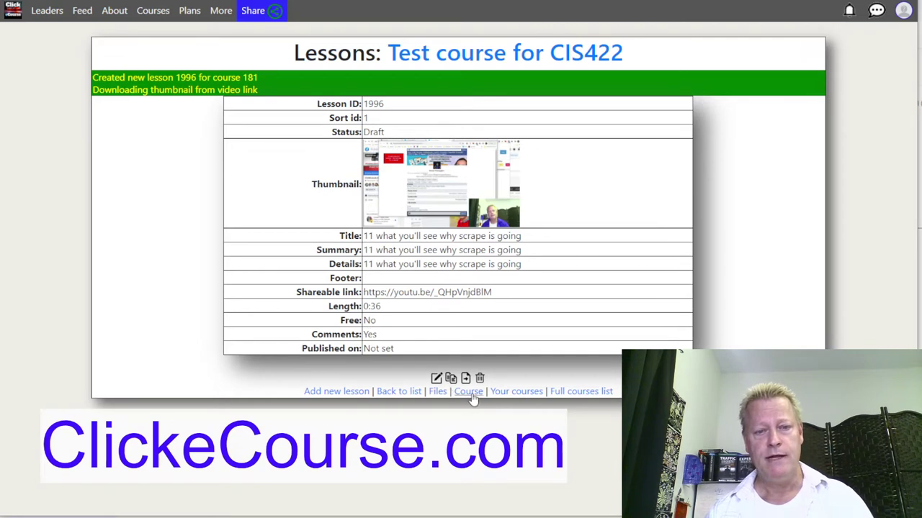
left_click(338, 394)
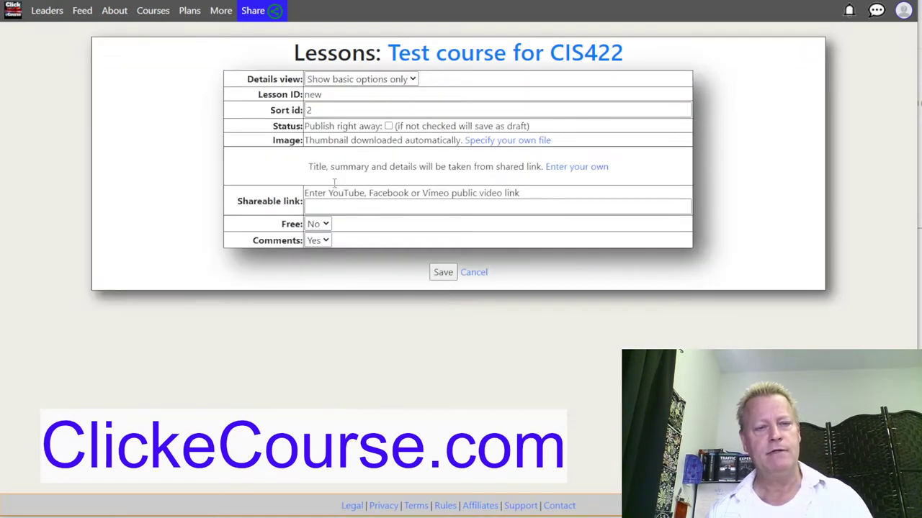
- Add lesson '12 How to access the data after scrape is done' from video 12's shareable link
key("ctrl+Tab")
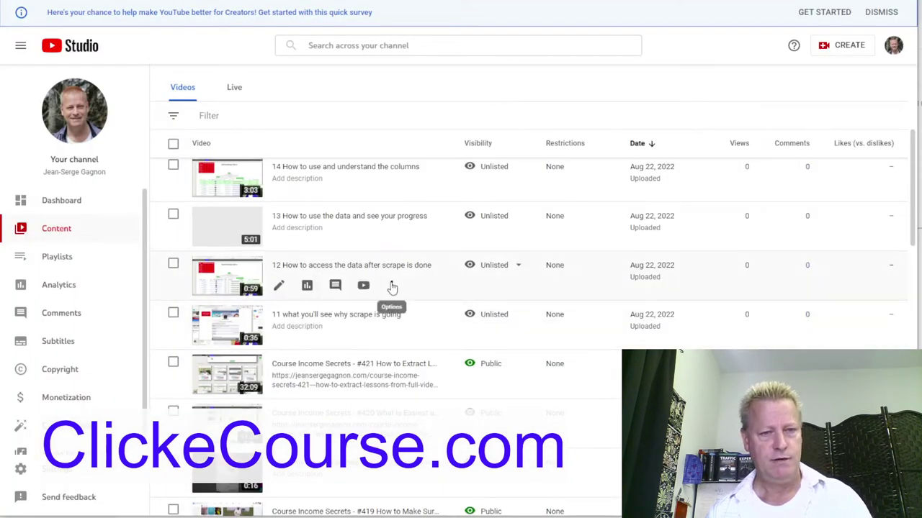
left_click(393, 287)
left_click(335, 308)
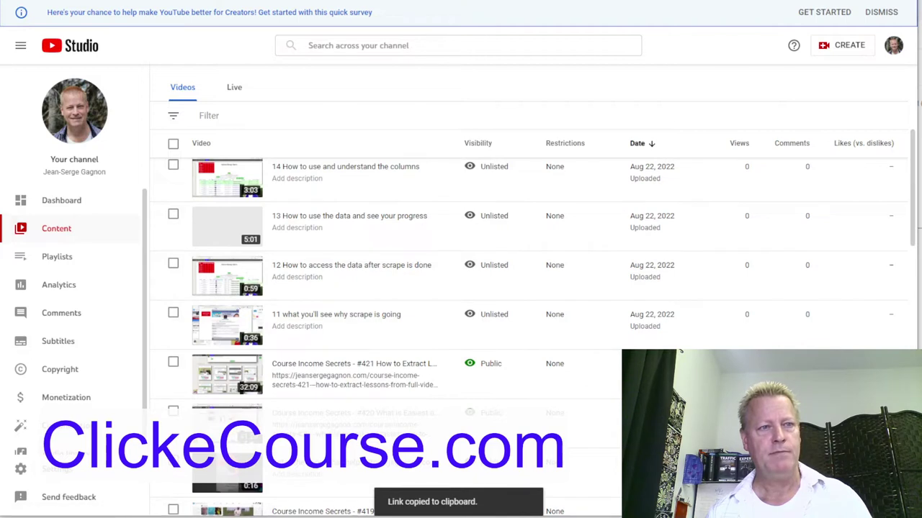
key("ctrl+Tab")
left_click(365, 205)
key("ctrl+v")
left_click(443, 272)
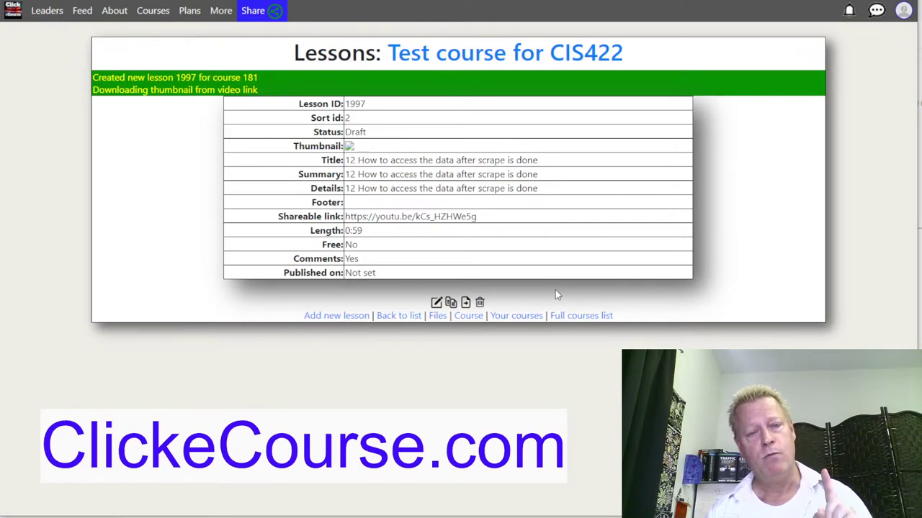
left_click(365, 383)
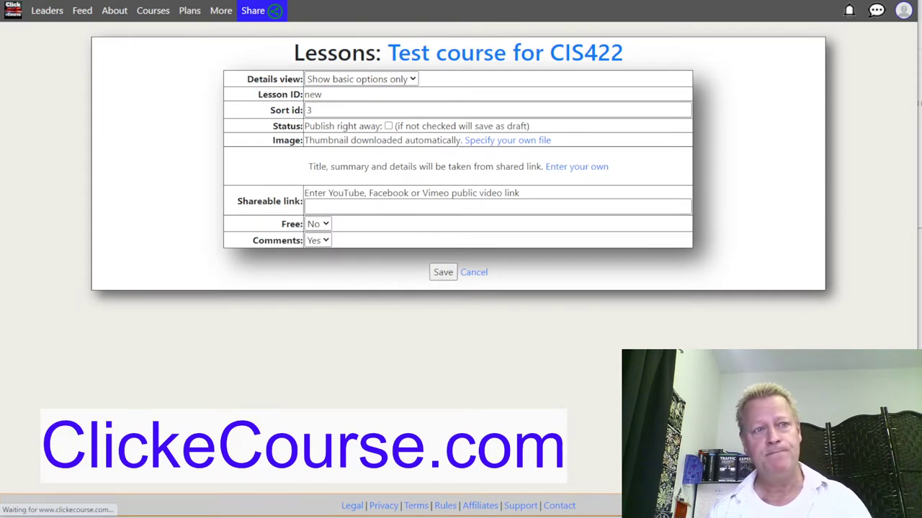
- Save lesson '13 How to use the data and see your progress' from video 13's link, then return to the course page
key("ctrl+Tab")
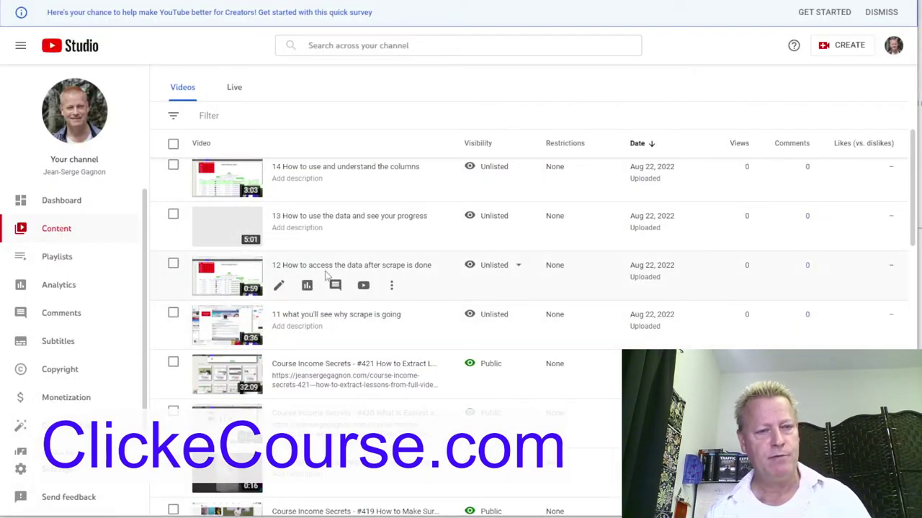
left_click(392, 236)
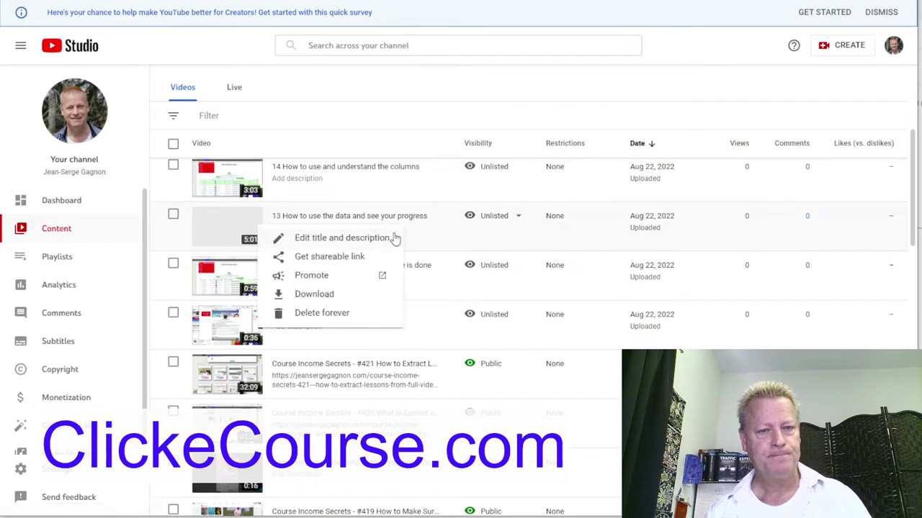
left_click(323, 259)
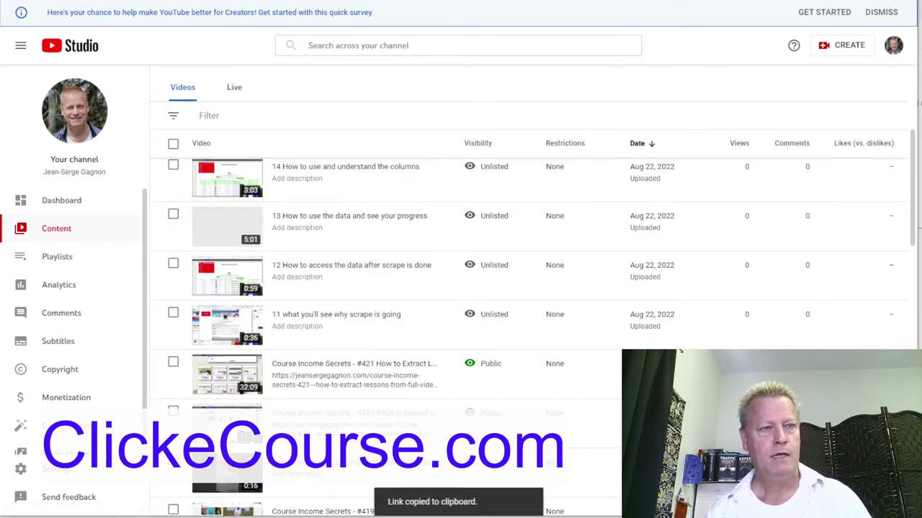
key("ctrl+Tab")
left_click(353, 207)
key("ctrl+v")
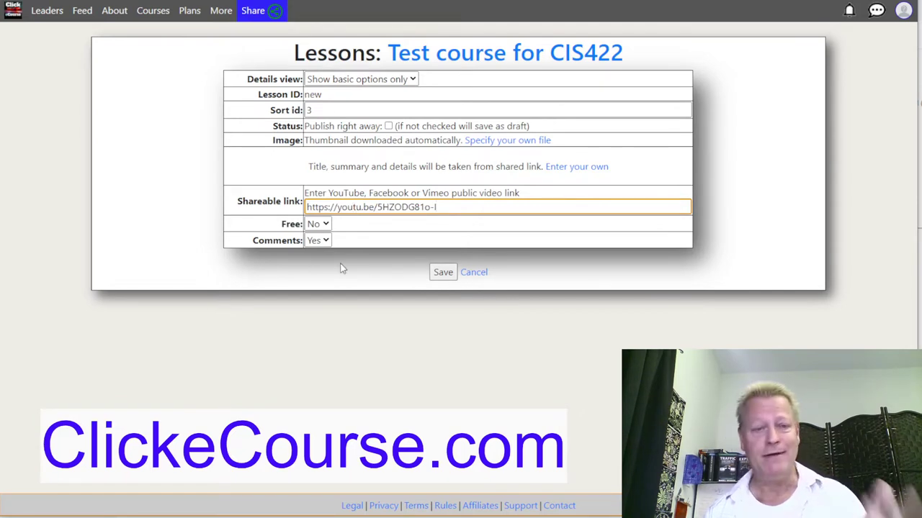
left_click(442, 272)
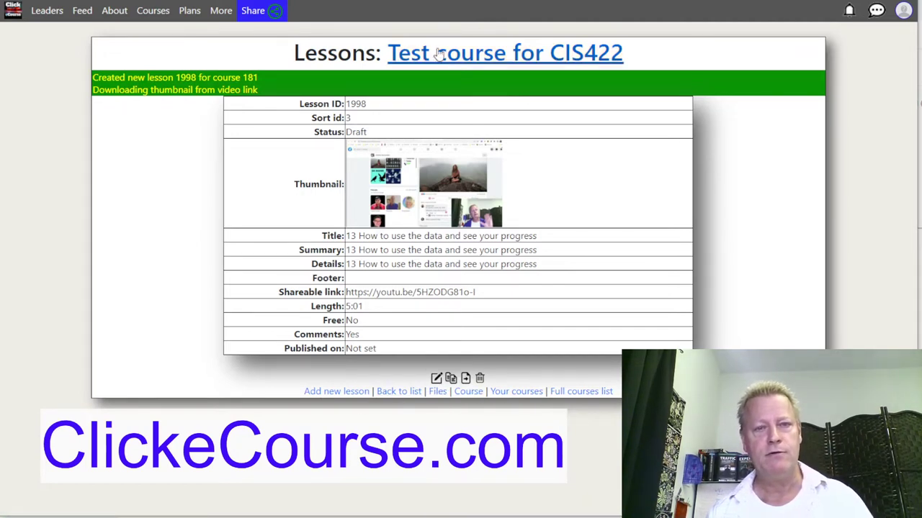
left_click(542, 59)
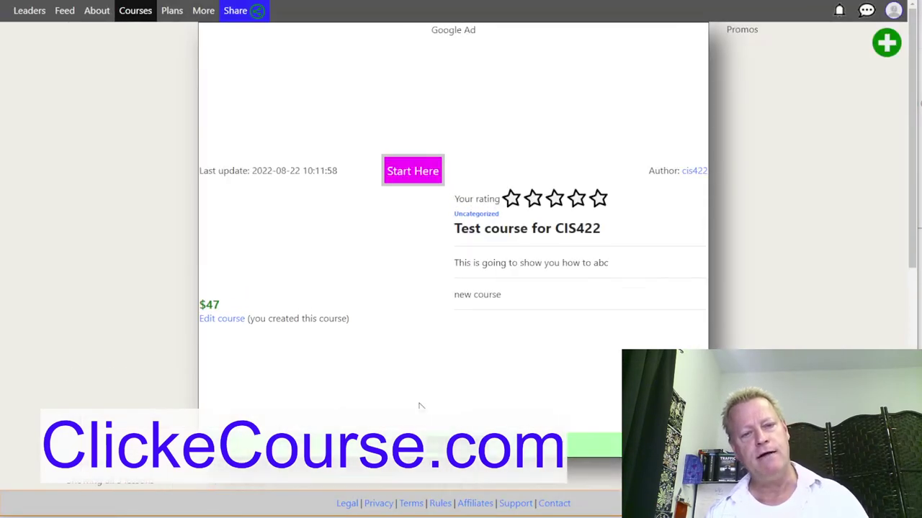
- Edit lesson #2, '12 How to access the data after scrape is done', placing the cursor in its Summary
scroll(362, 317, "down", 5)
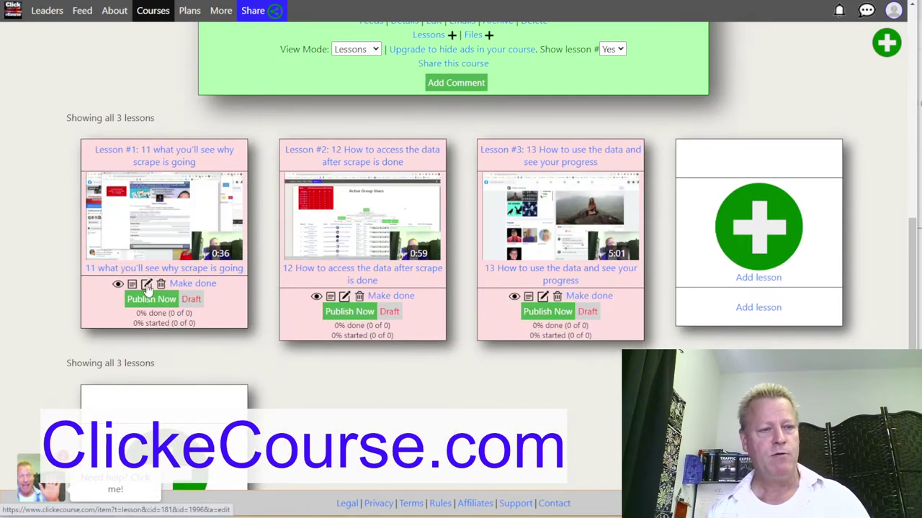
left_click(345, 299)
scroll(244, 288, "down", 5)
scroll(267, 123, "down", 1)
scroll(260, 173, "up", 5)
left_click(392, 261)
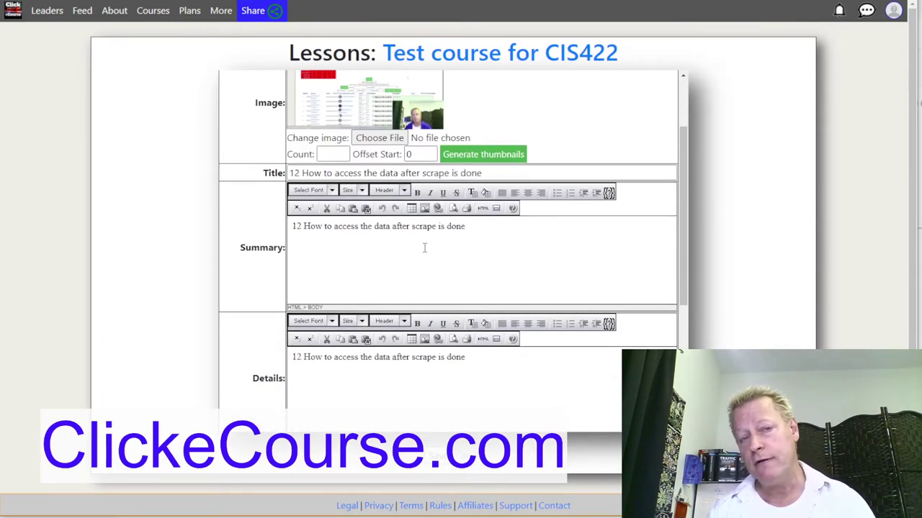
- Retitle lesson 2 'Data access' and remove the leading '12 ' from its summary
left_click_drag(481, 174, 280, 194)
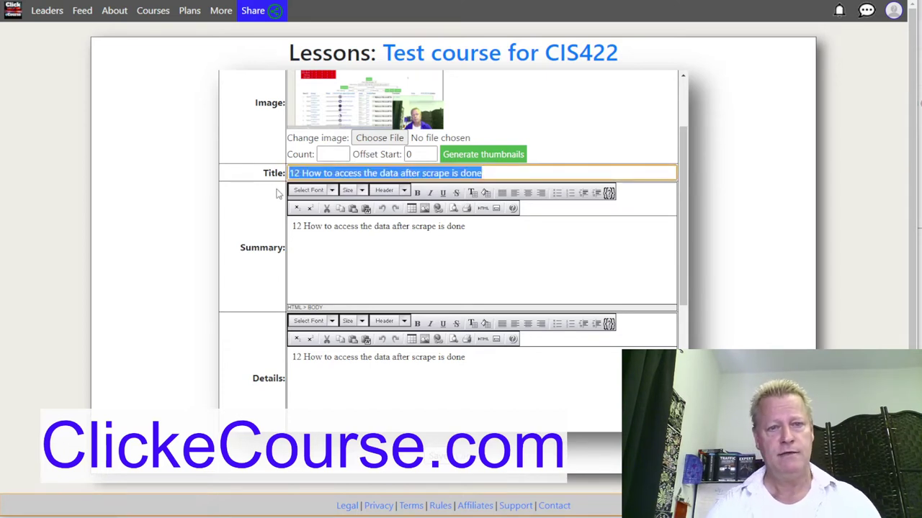
type("Data access")
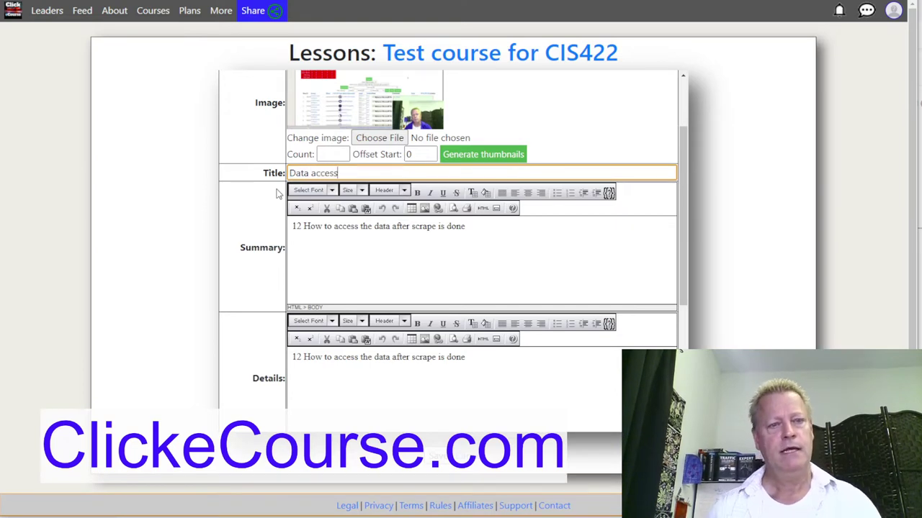
left_click(301, 228)
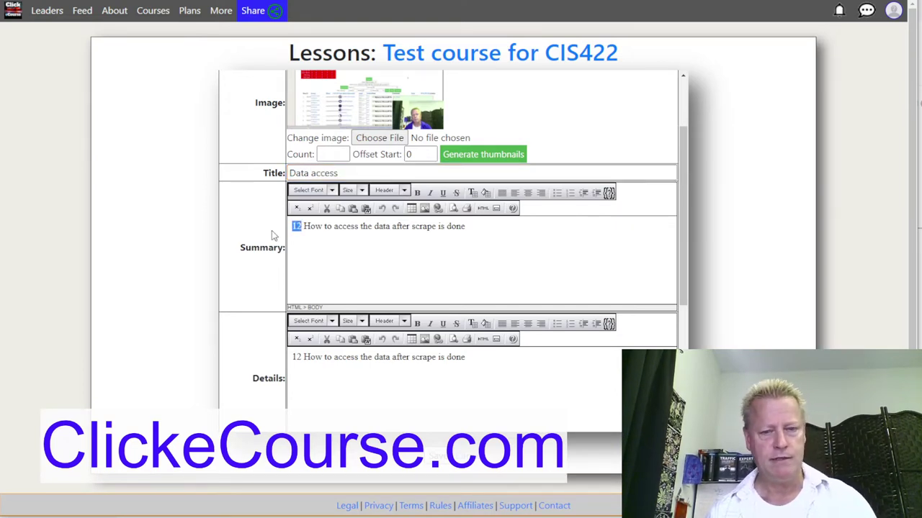
key("BackSpace")
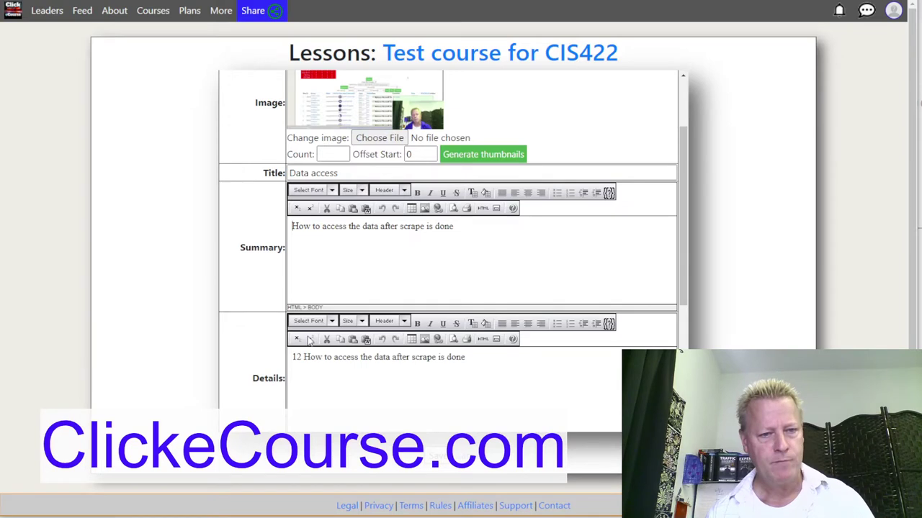
- Replace the details with a sentence about accessing data once the extension completes, save, and return
left_click_drag(478, 357, 285, 365)
type("This")
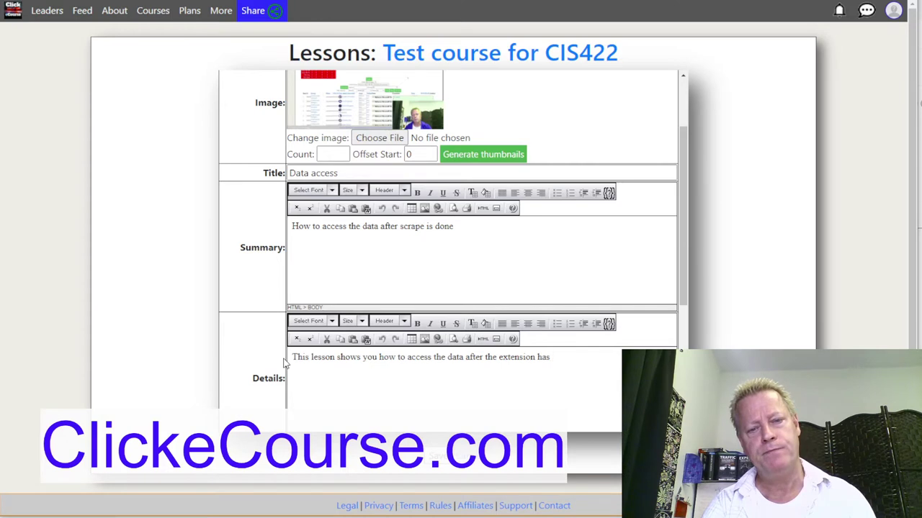
type("completed")
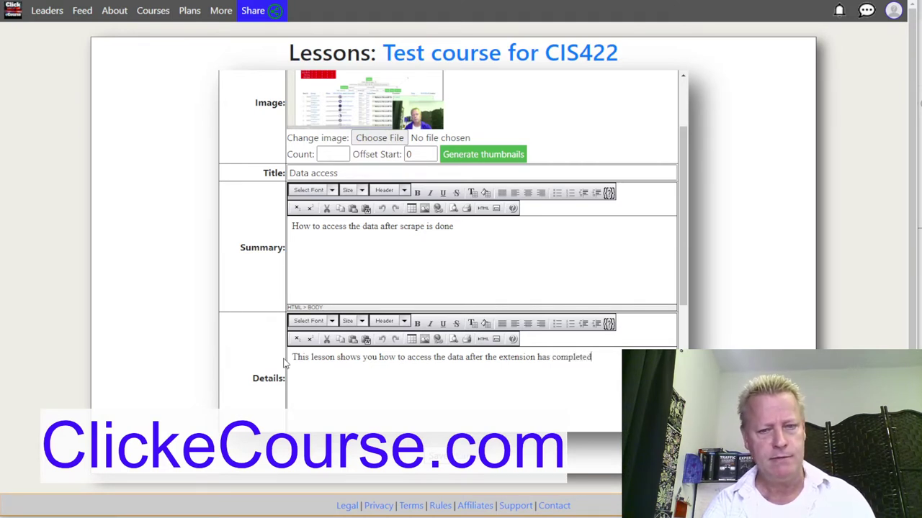
type(" it's wor")
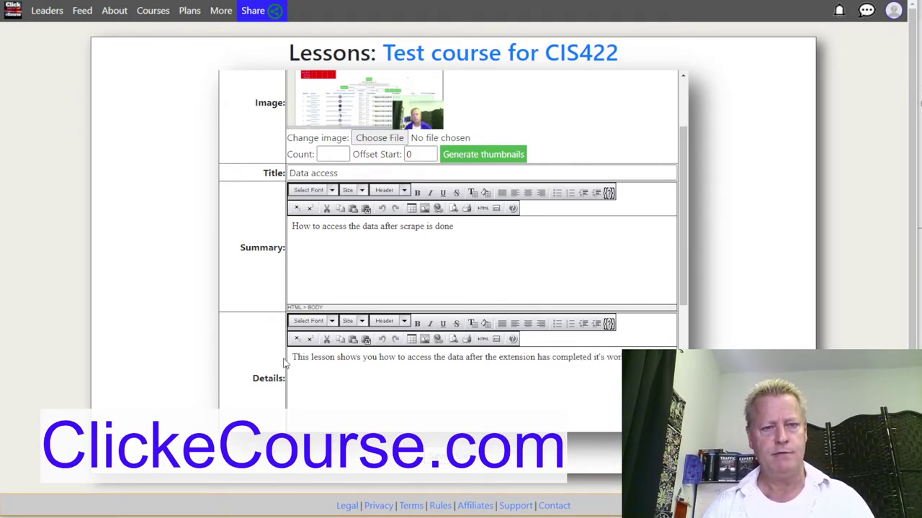
scroll(504, 288, "up", 2)
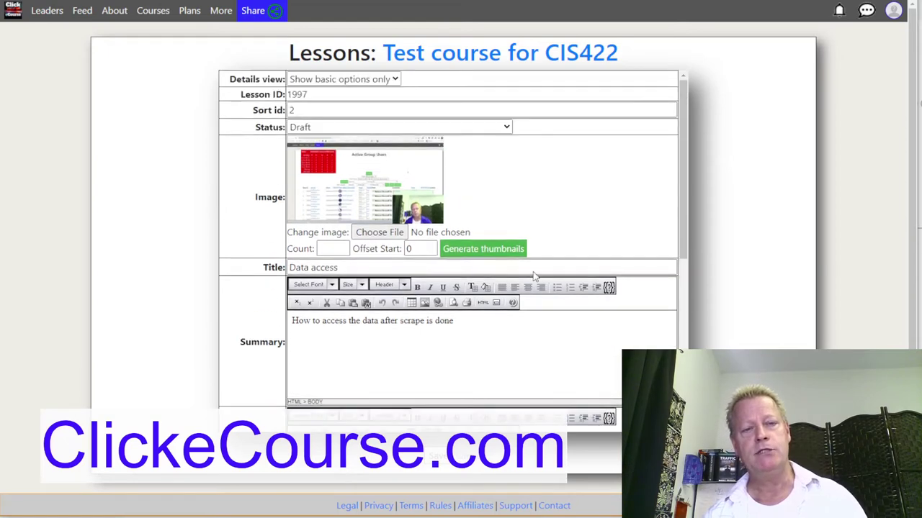
scroll(464, 377, "down", 5)
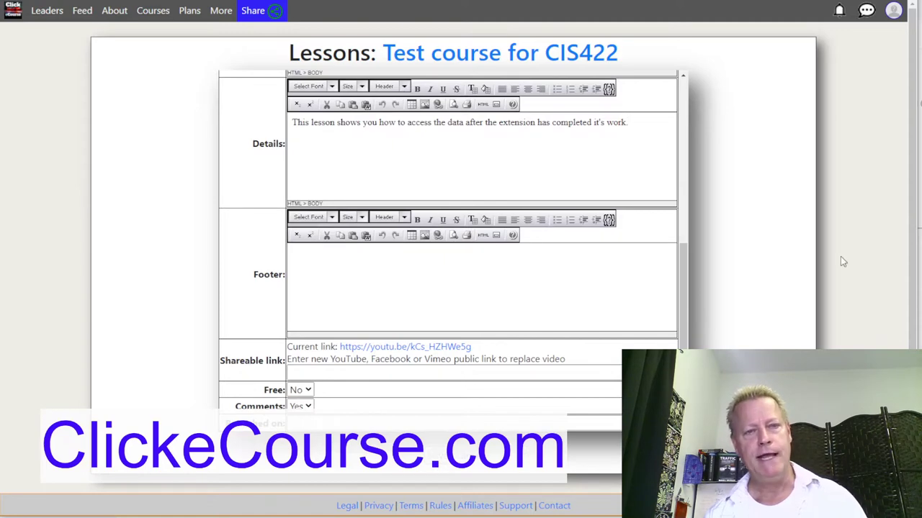
left_click(809, 263)
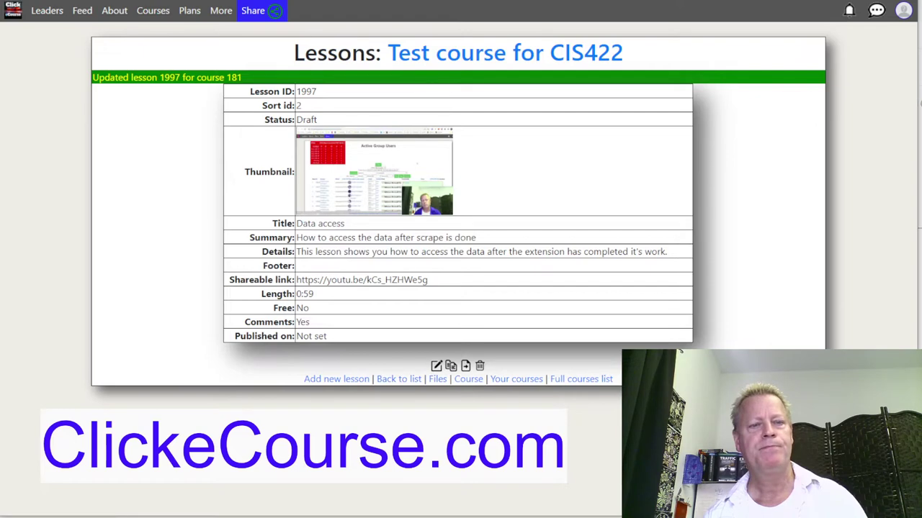
left_click(468, 379)
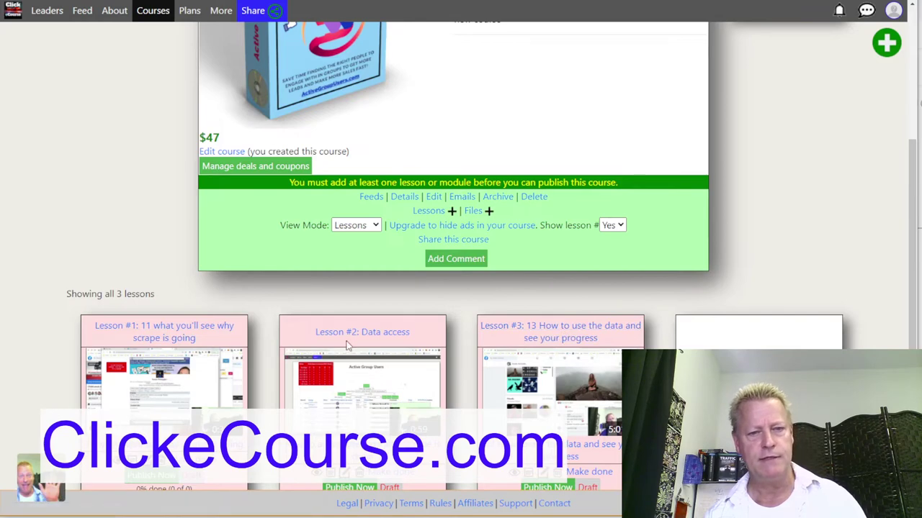
- Set the Data access lesson's status to Publish silently, then return to the Test course for CIS422 page
scroll(346, 346, "down", 2)
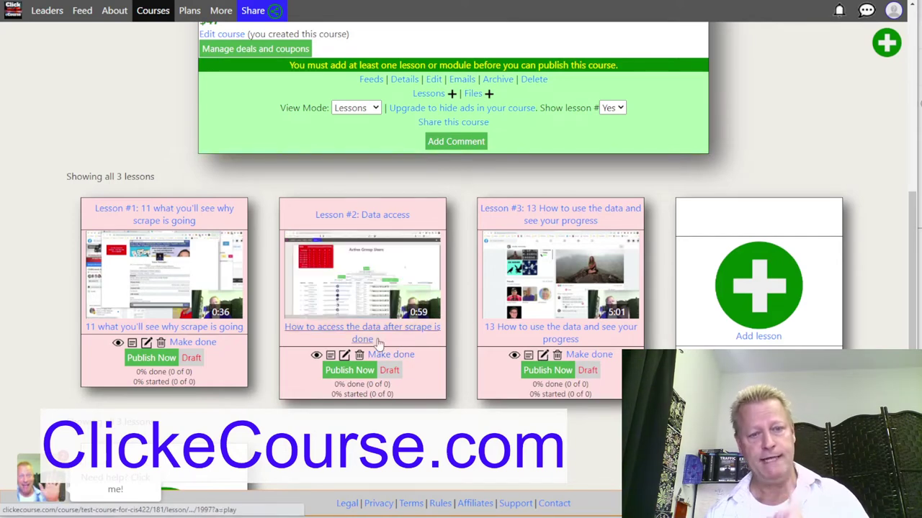
left_click(345, 356)
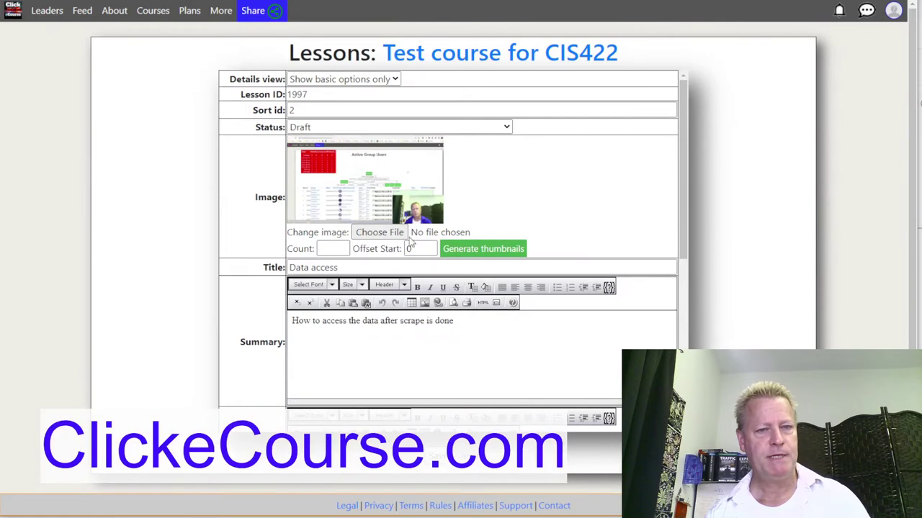
left_click(302, 127)
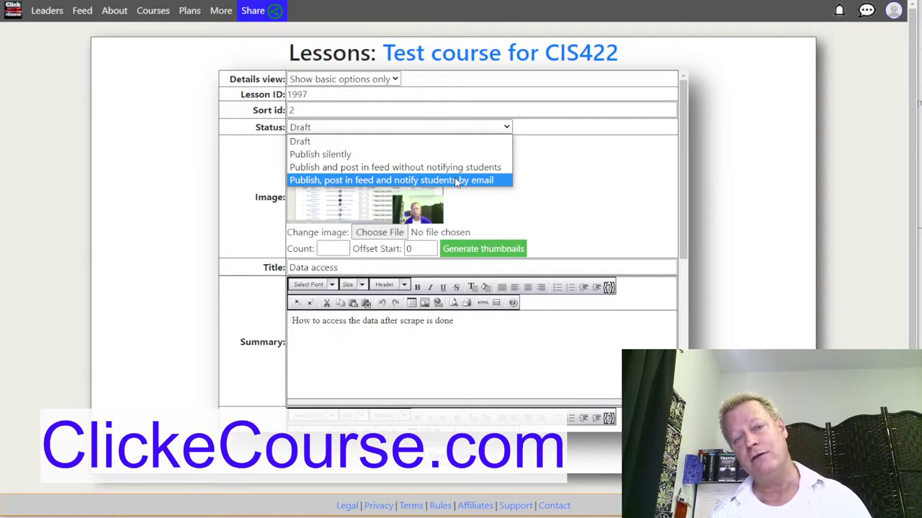
left_click(583, 180)
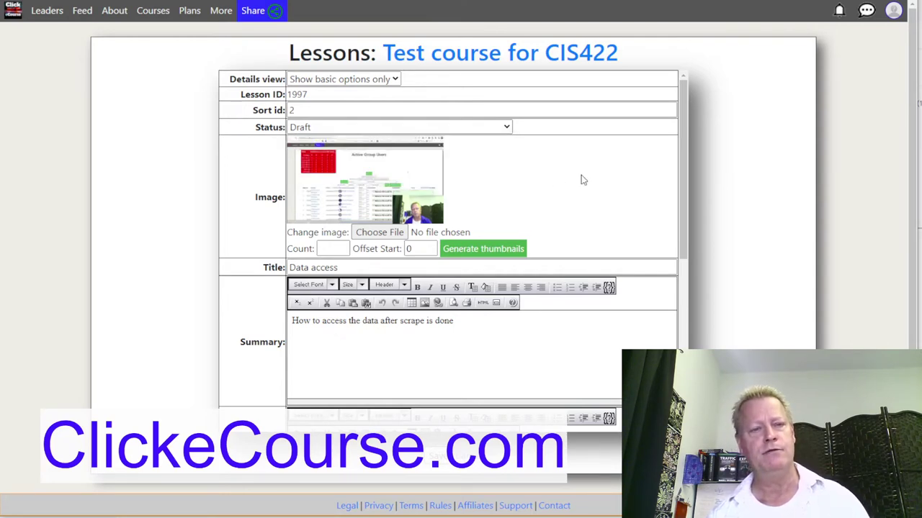
scroll(244, 223, "down", 3)
scroll(243, 224, "up", 3)
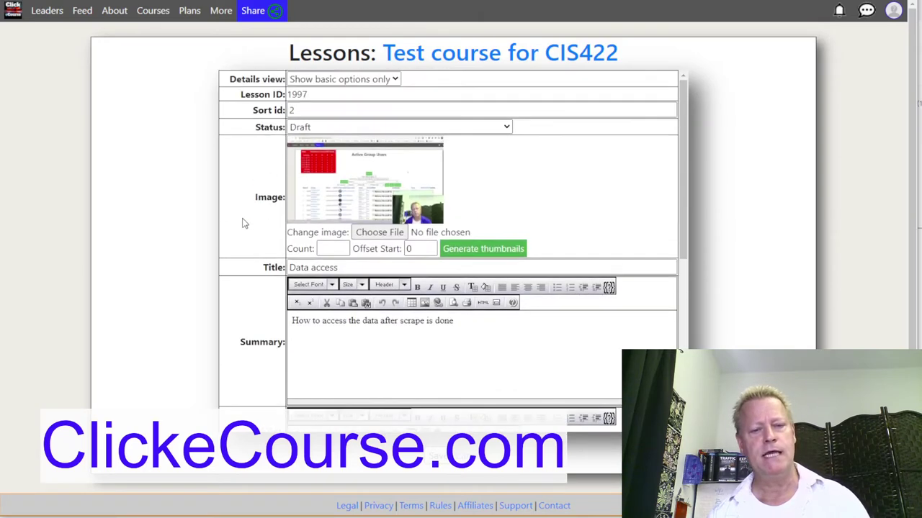
left_click(316, 127)
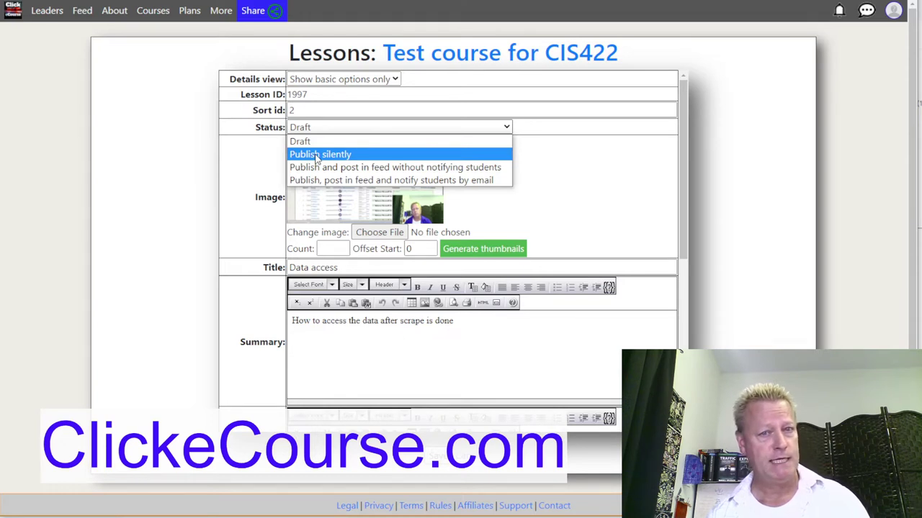
left_click(318, 155)
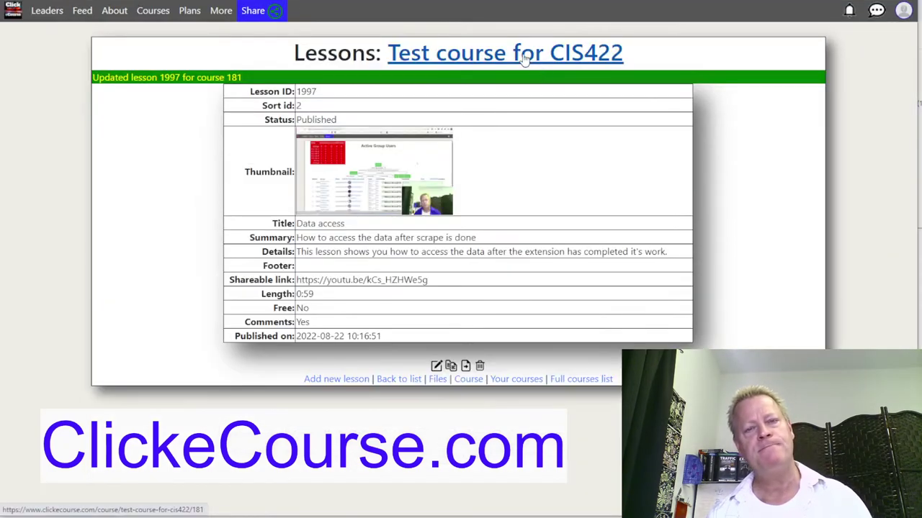
left_click(524, 57)
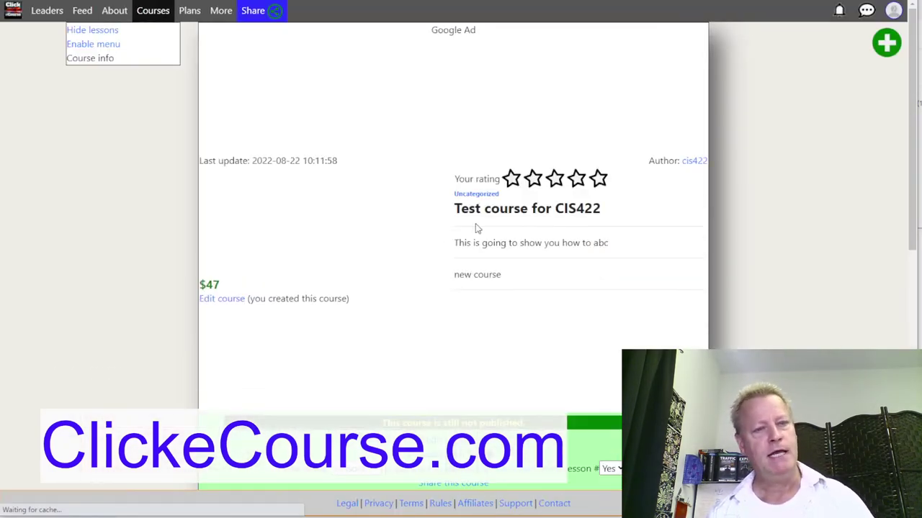
- Publish lessons #1 and #3 from their lesson cards
scroll(401, 281, "down", 6)
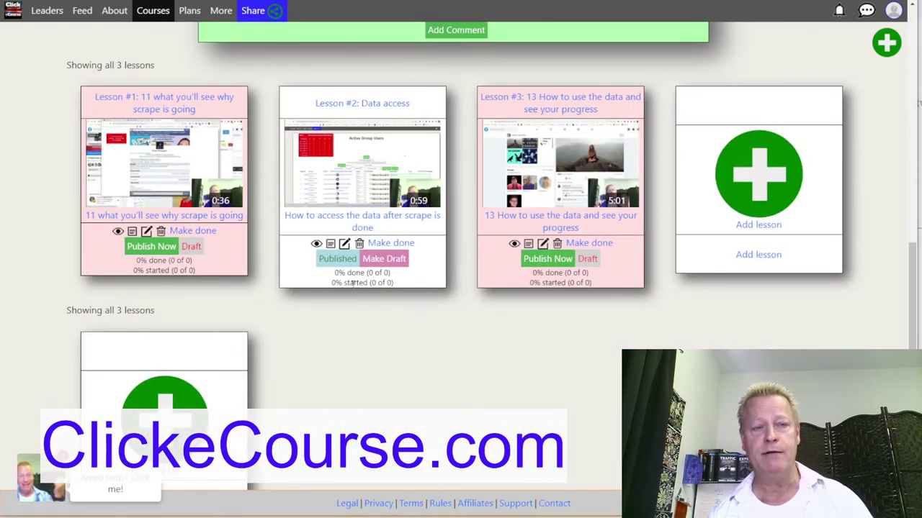
left_click(146, 249)
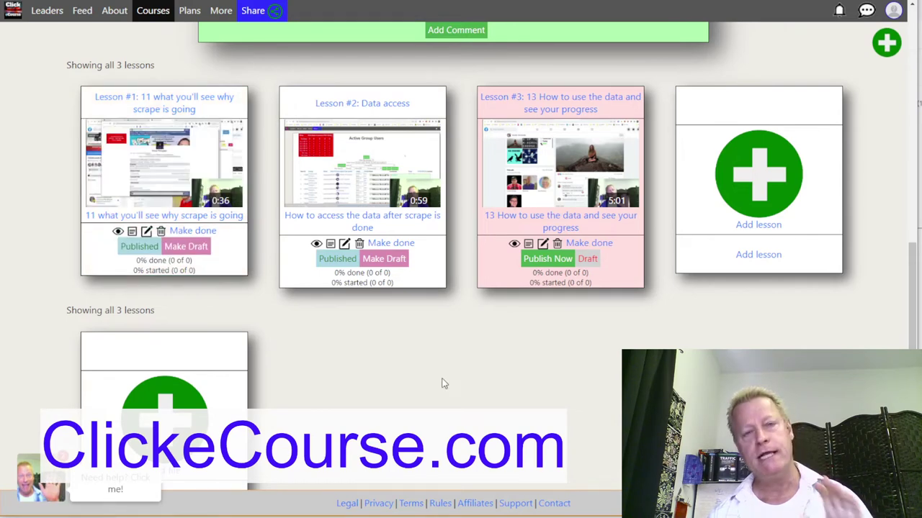
left_click(545, 259)
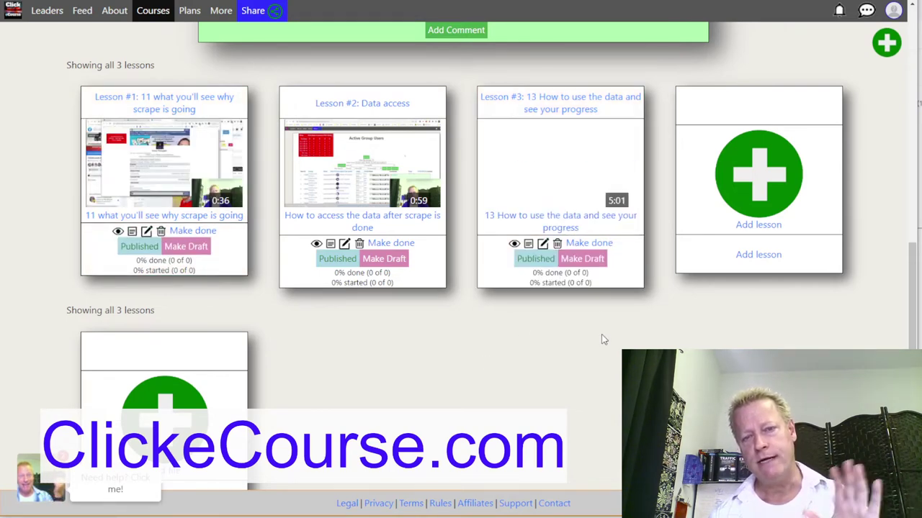
- Scroll back to the course header and check its not-published notice
scroll(601, 334, "up", 2)
scroll(594, 342, "up", 2)
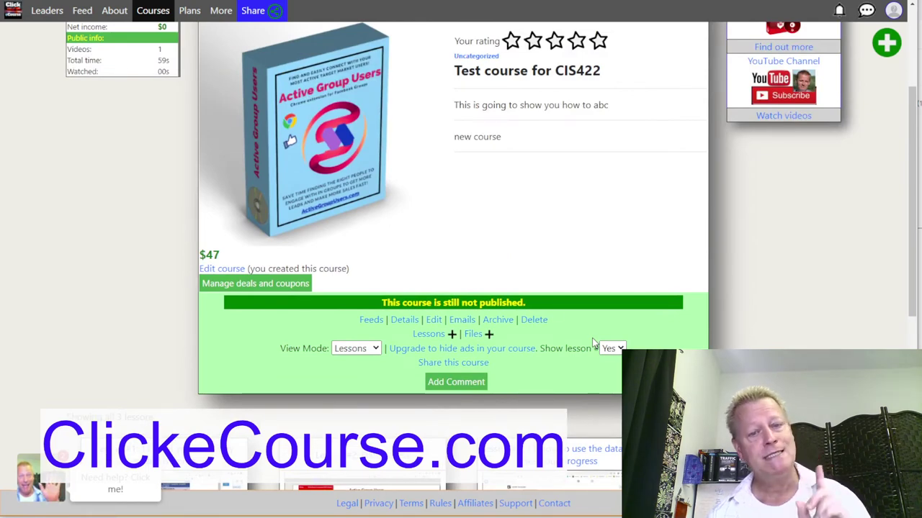
left_click_drag(535, 306, 382, 302)
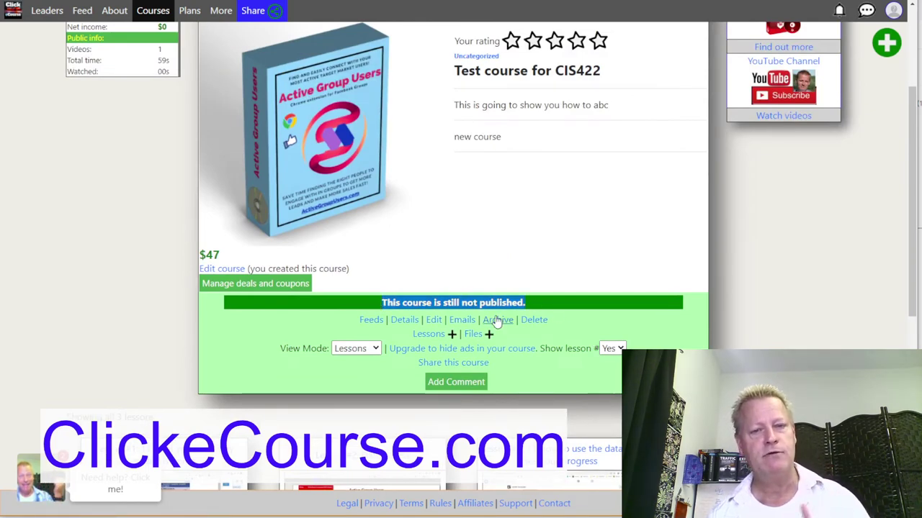
scroll(583, 312, "down", 1)
scroll(583, 315, "down", 4)
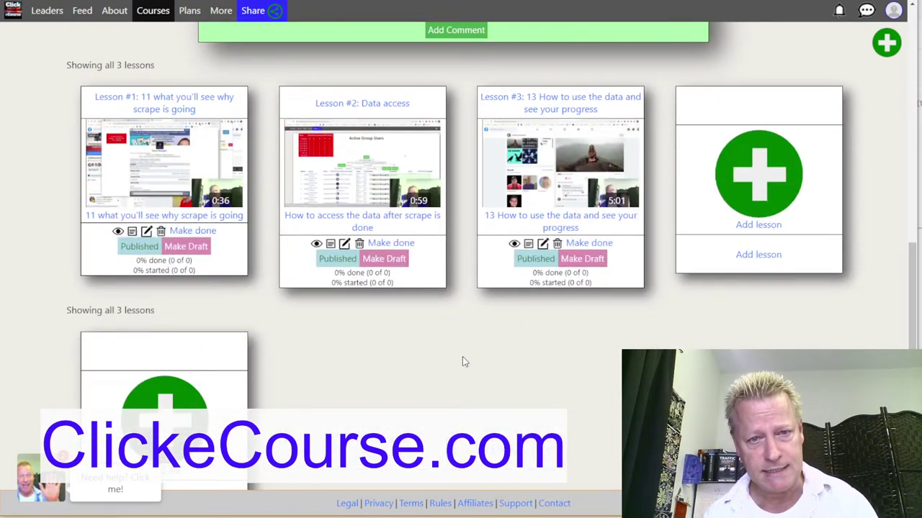
scroll(462, 358, "up", 4)
left_click(589, 320)
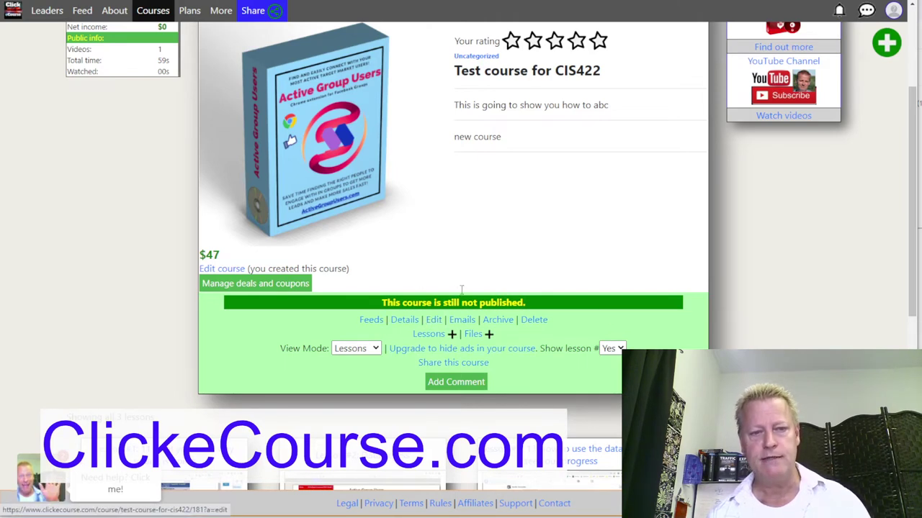
- Open the course's Access settings and view the available access levels
left_click(433, 323)
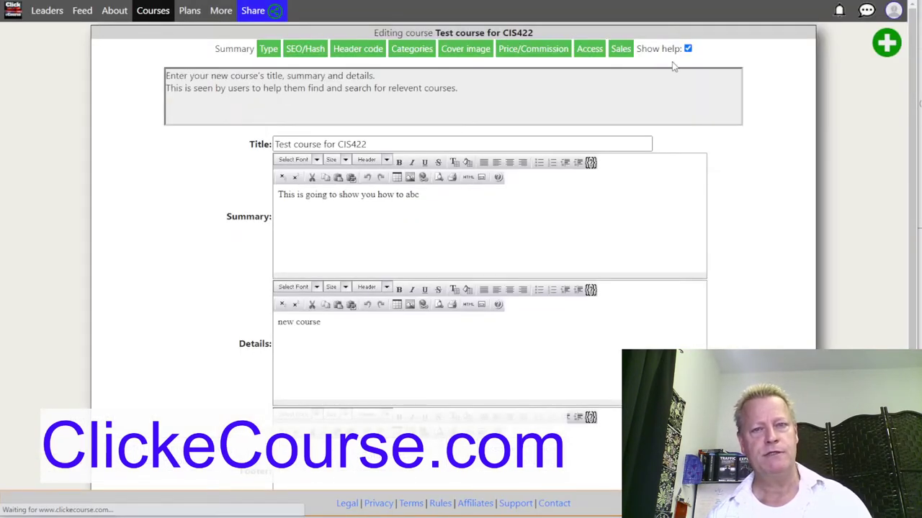
left_click(597, 52)
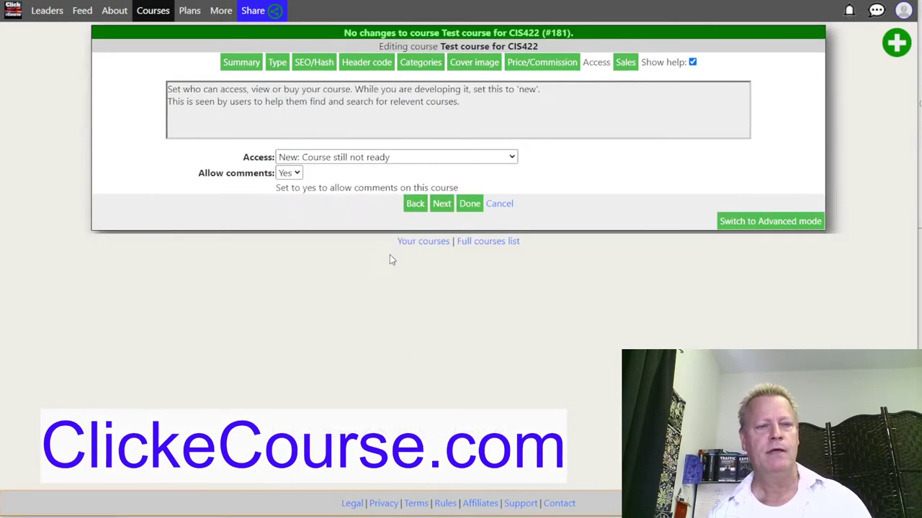
left_click(335, 160)
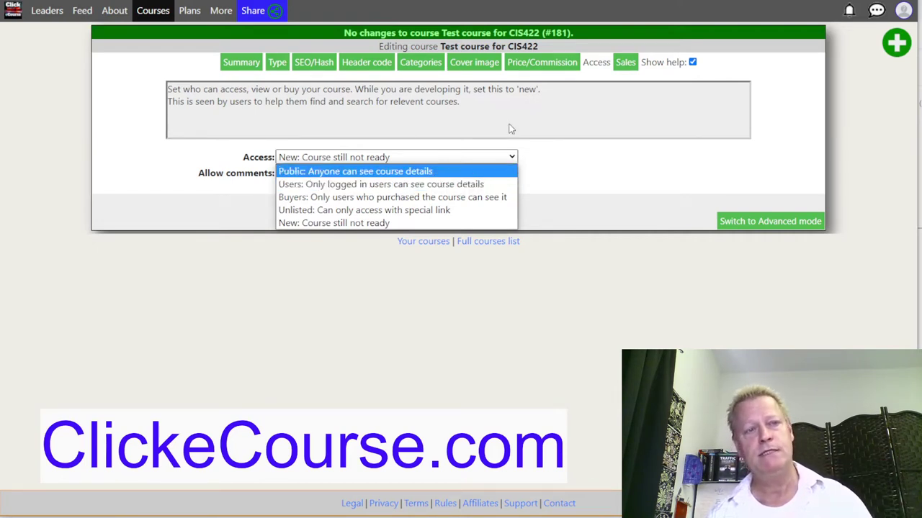
- Open the public Courses catalogue and scroll down through the course cards
right_click(144, 14)
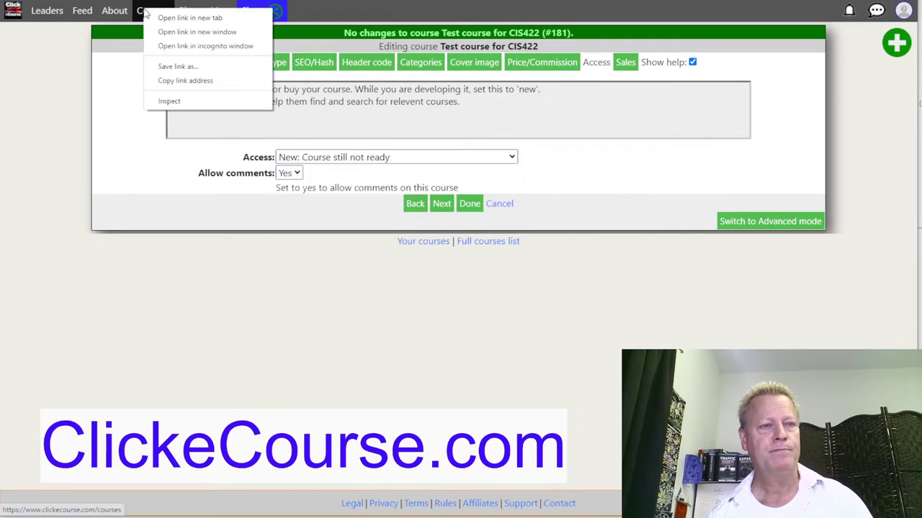
left_click(196, 48)
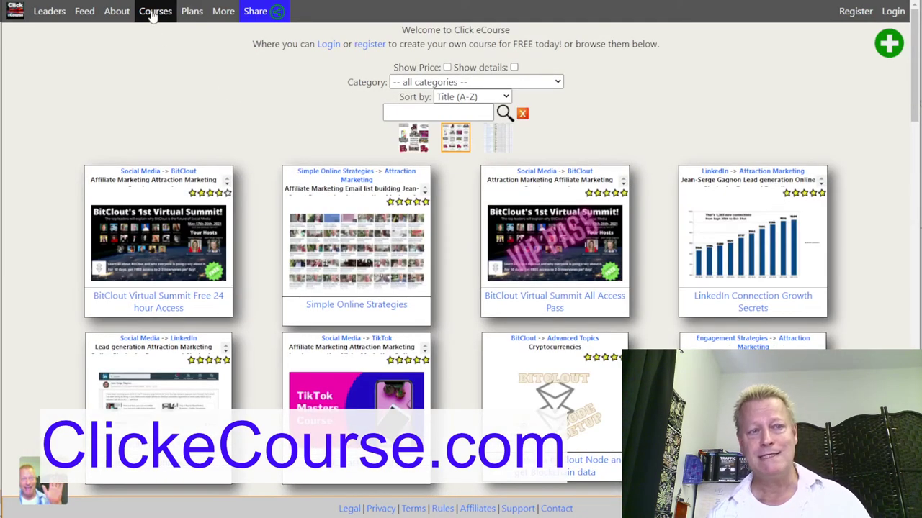
scroll(466, 306, "down", 3)
scroll(466, 306, "down", 6)
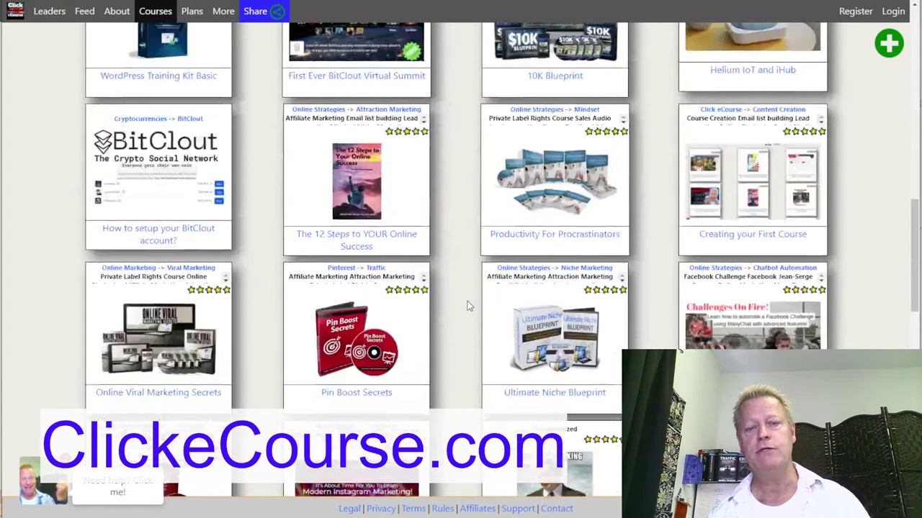
- Browse the catalogue grid and open The Octo-Content Model course page
scroll(467, 306, "down", 3)
scroll(467, 306, "up", 6)
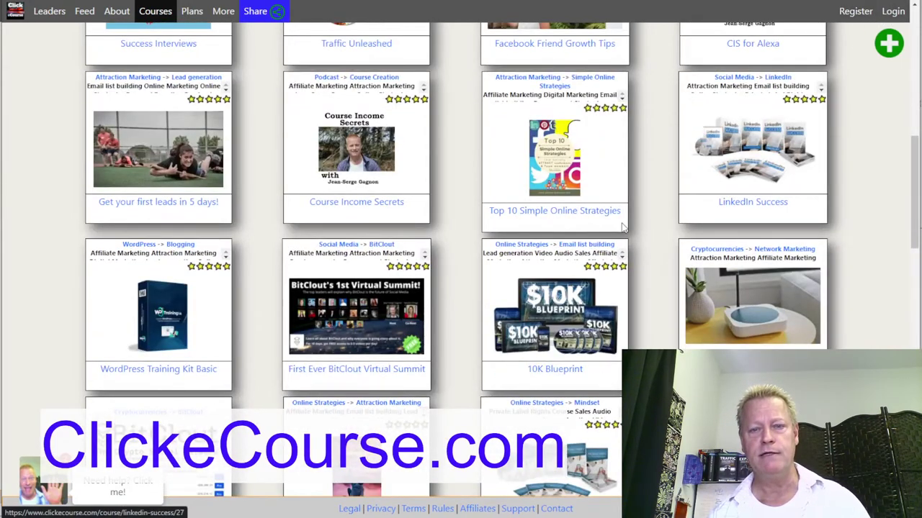
scroll(624, 228, "up", 6)
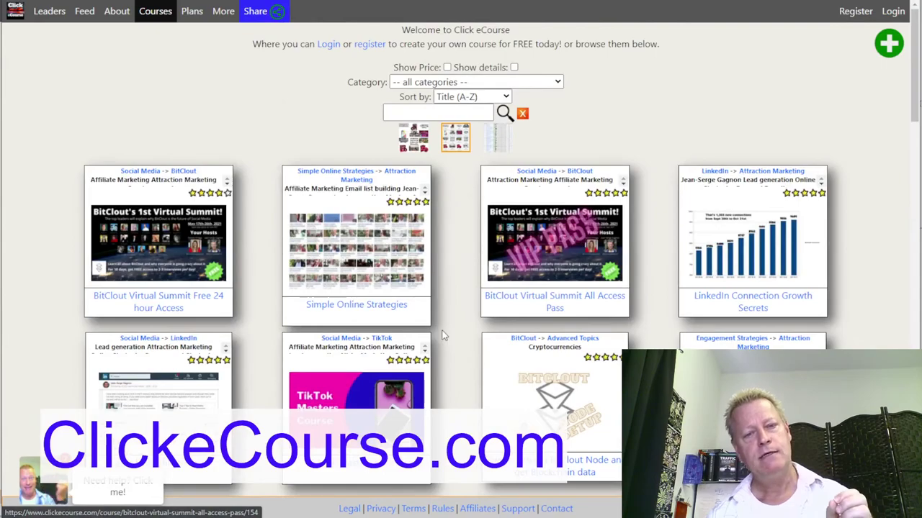
scroll(444, 333, "down", 10)
scroll(443, 333, "down", 10)
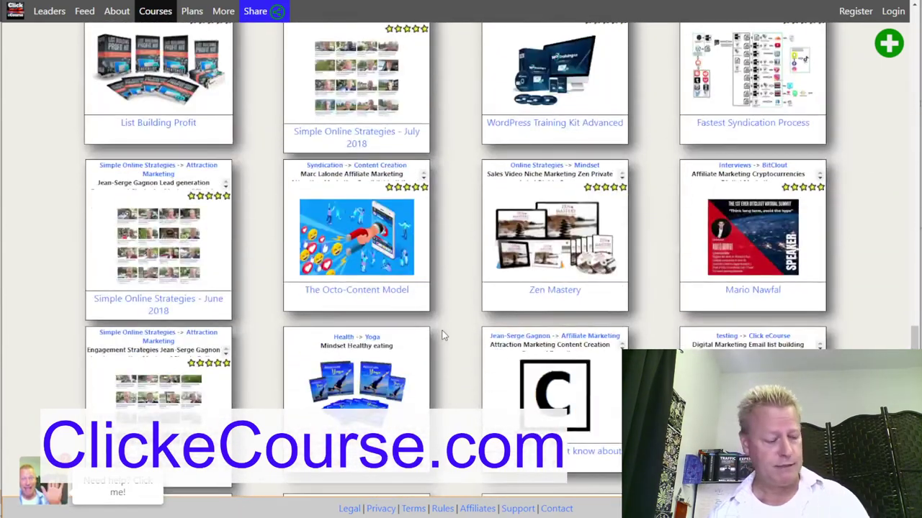
scroll(443, 333, "up", 8)
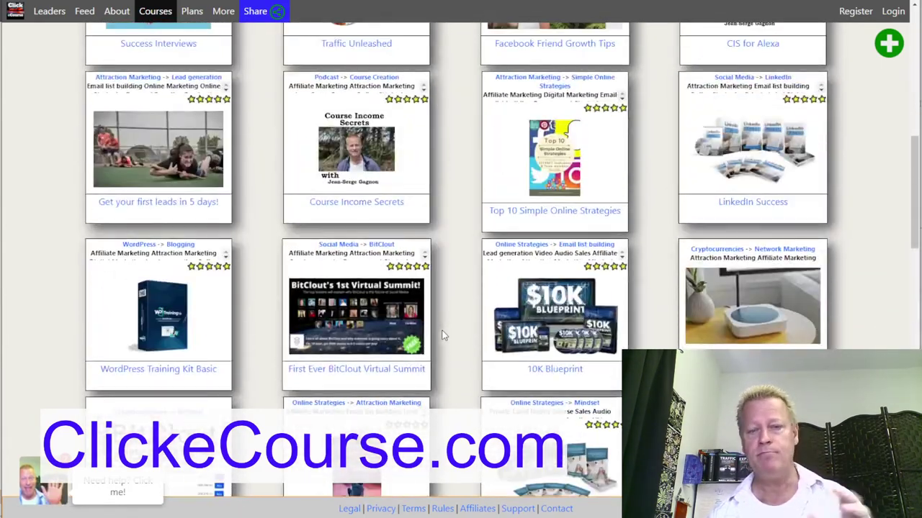
scroll(443, 334, "up", 3)
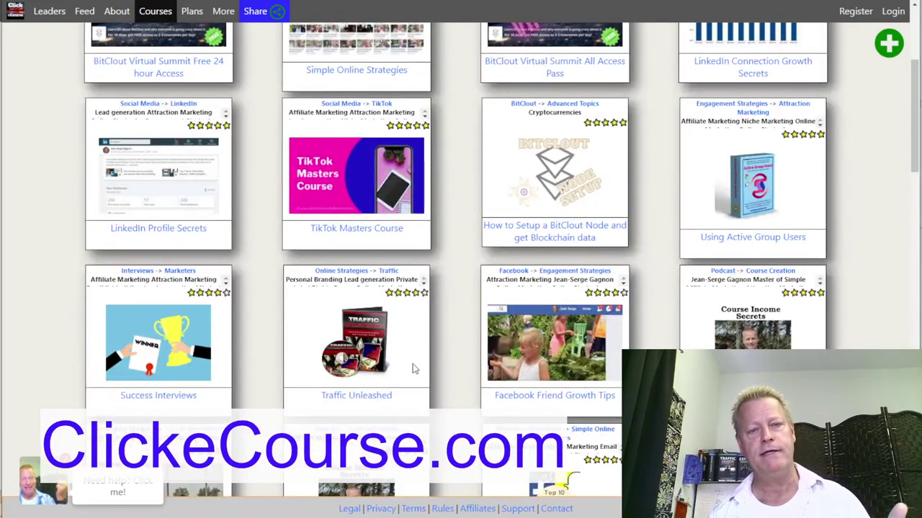
scroll(443, 335, "down", 10)
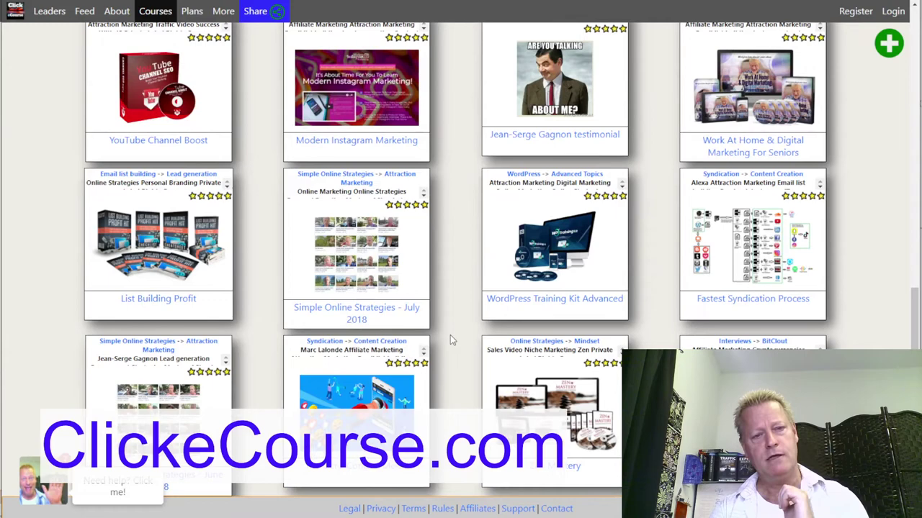
scroll(450, 335, "down", 3)
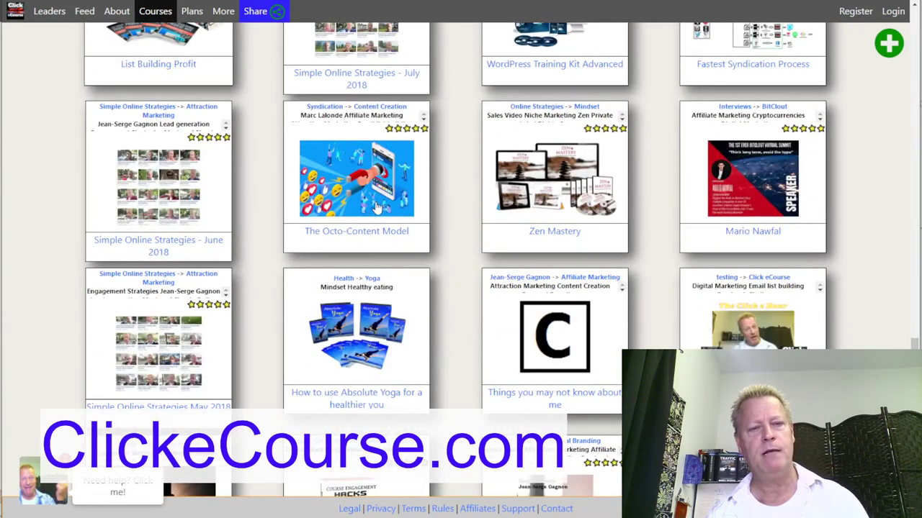
left_click(369, 195)
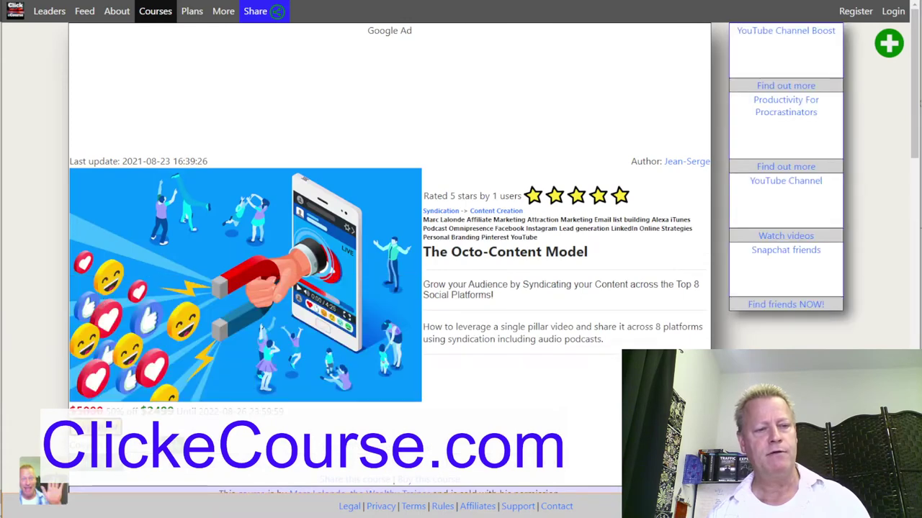
- View the course's purchase page, then list the Access dropdown choices for Test course for CIS422
left_click(454, 374)
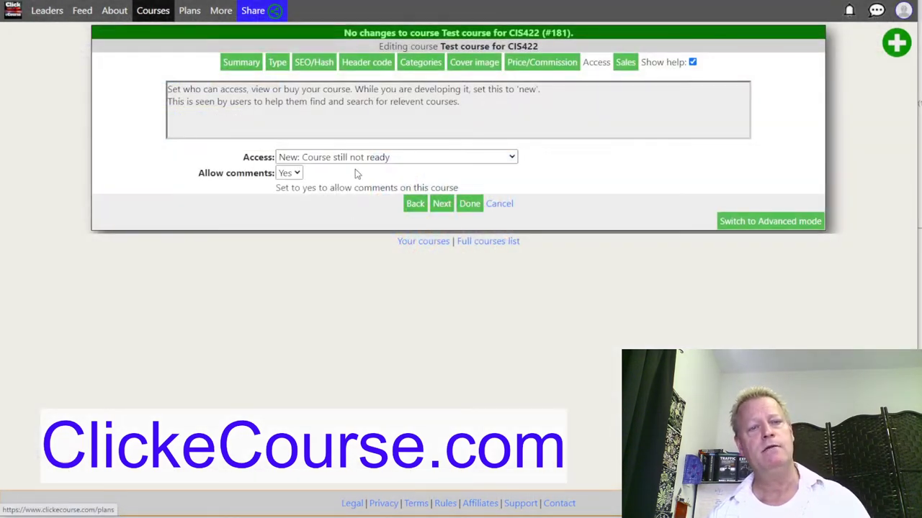
left_click(356, 158)
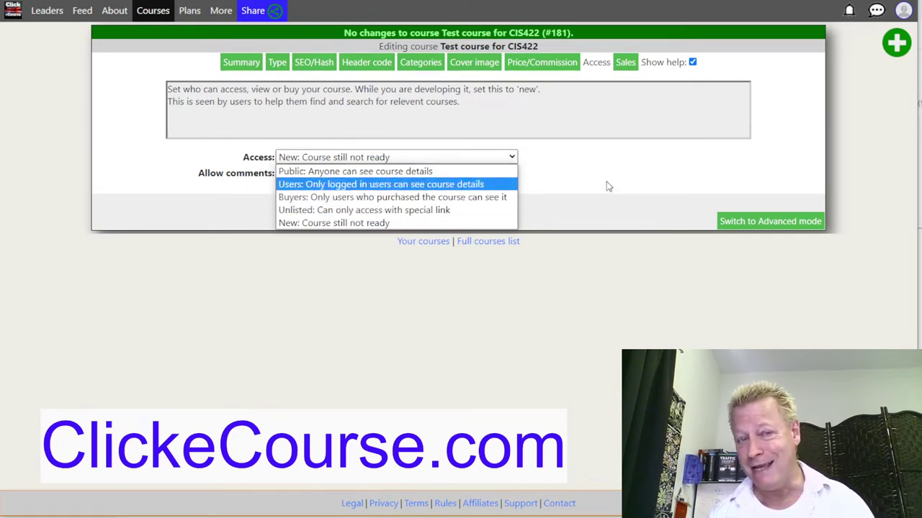
- Set course access to Unlisted, then select the hidden-course notice and the page's web address
left_click(323, 211)
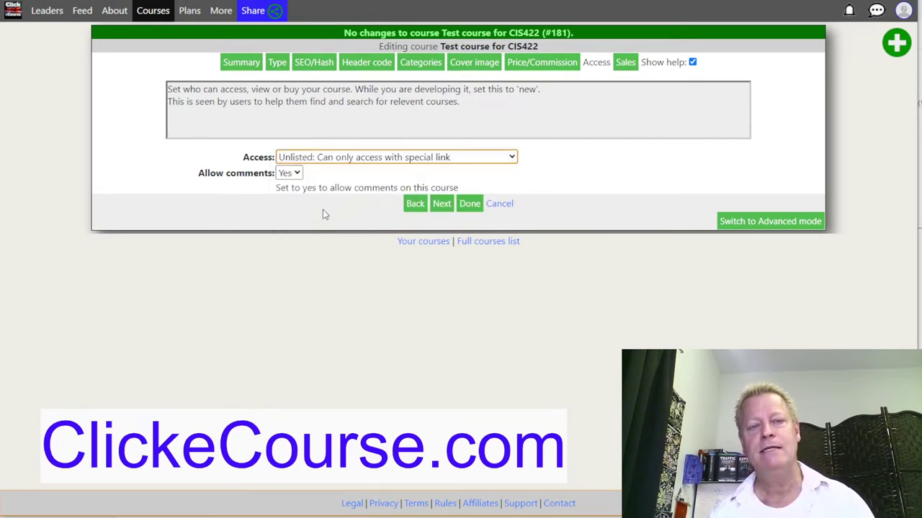
left_click(468, 206)
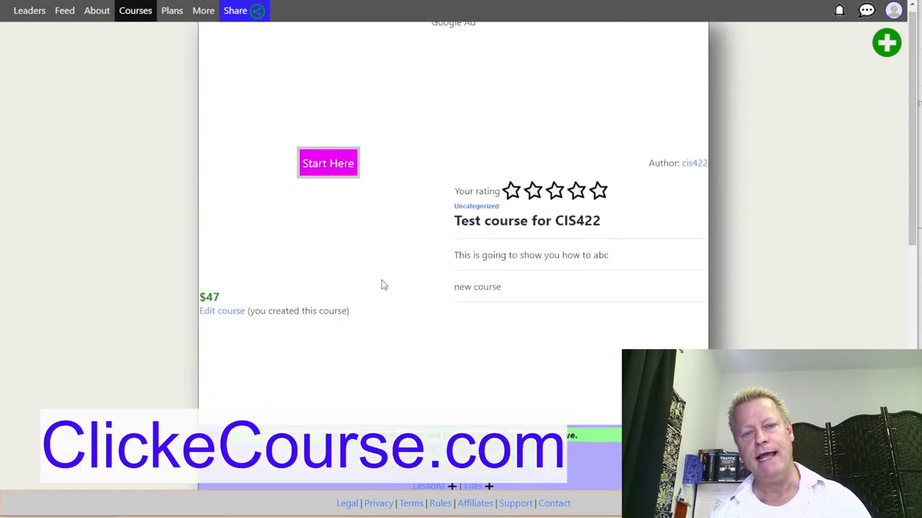
left_click_drag(330, 362, 478, 356)
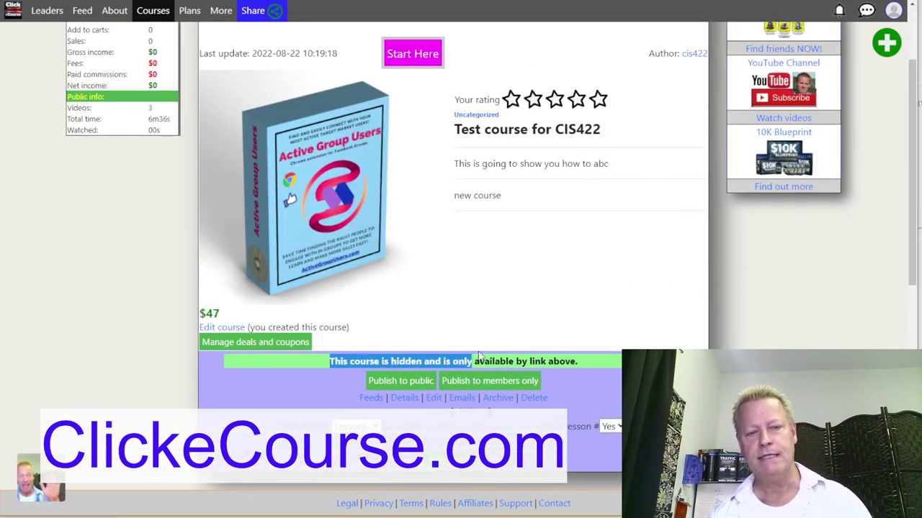
triple_click(590, 360)
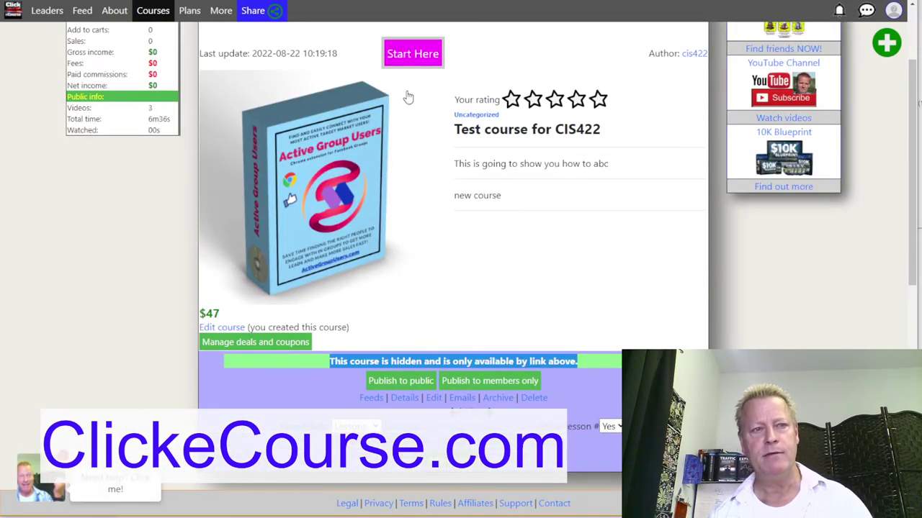
left_click(329, 6)
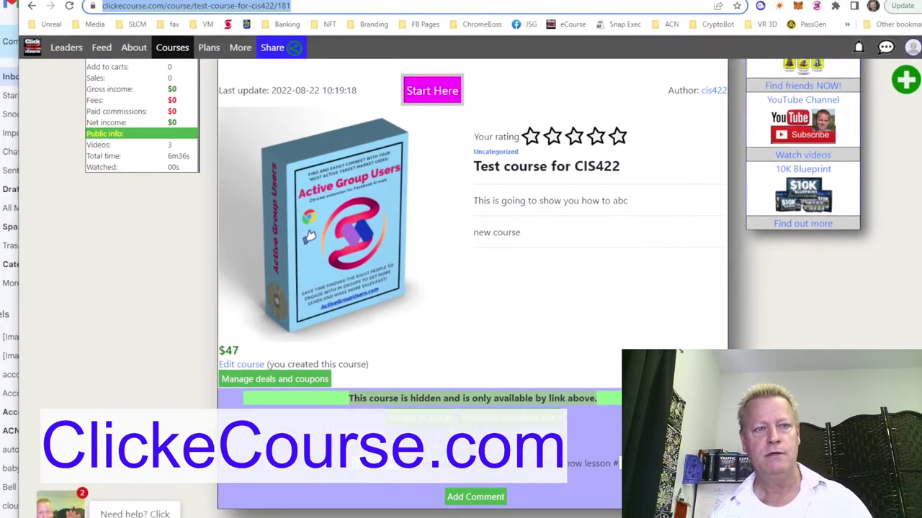
left_click(216, 33)
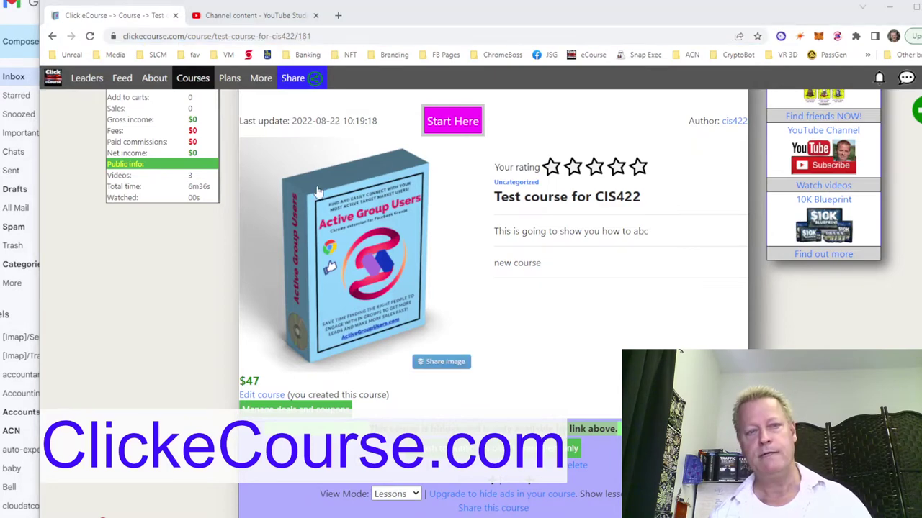
left_click(536, 15)
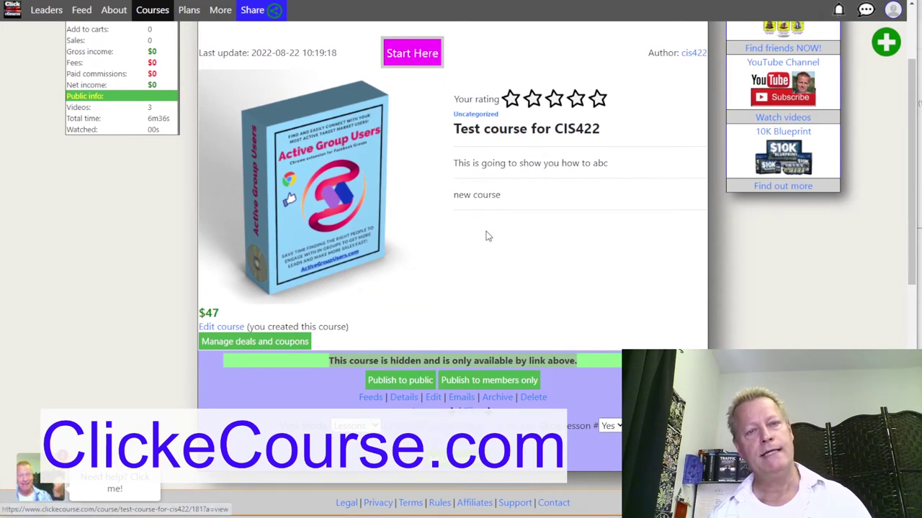
left_click(251, 10)
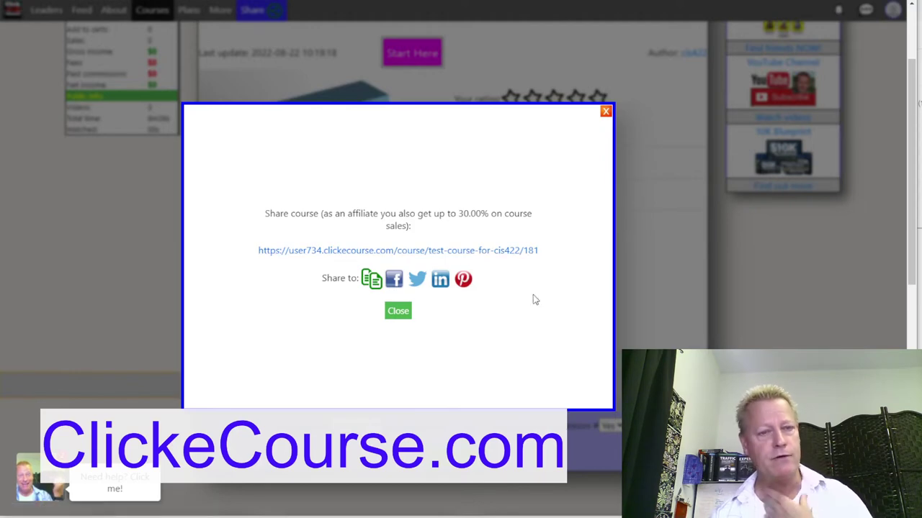
left_click(400, 311)
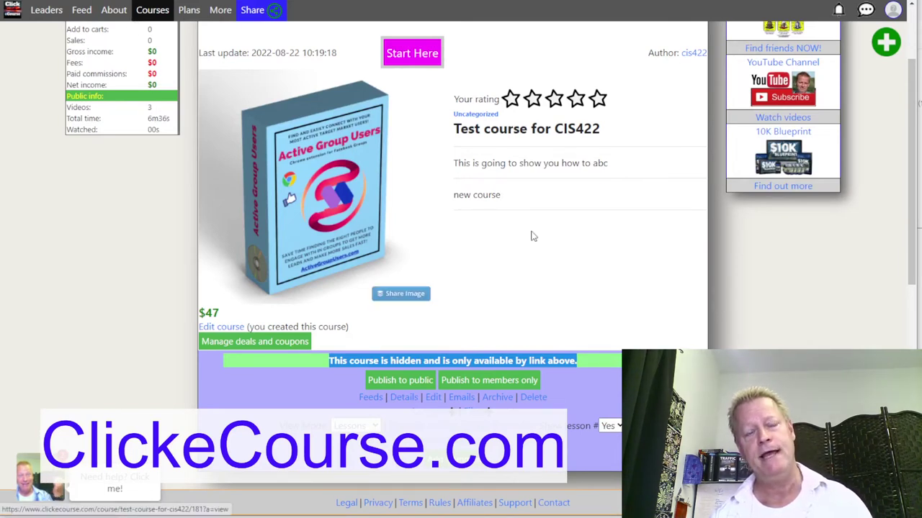
left_click(557, 335)
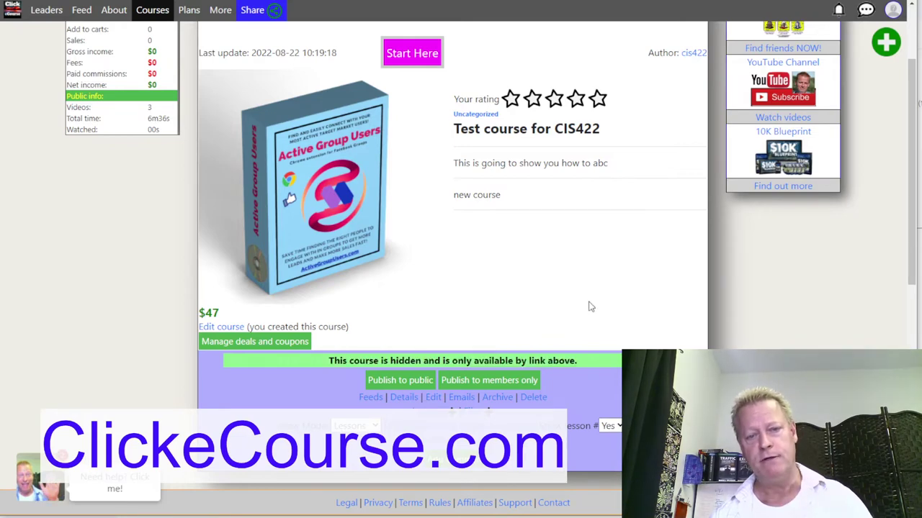
scroll(589, 307, "down", 3)
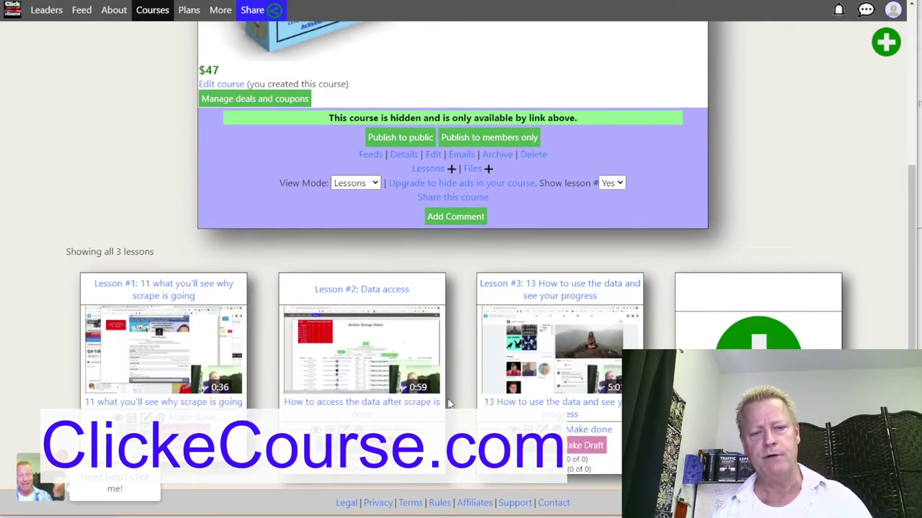
- Scroll through the Test course for CIS422 page to its lesson cards
scroll(448, 404, "down", 2)
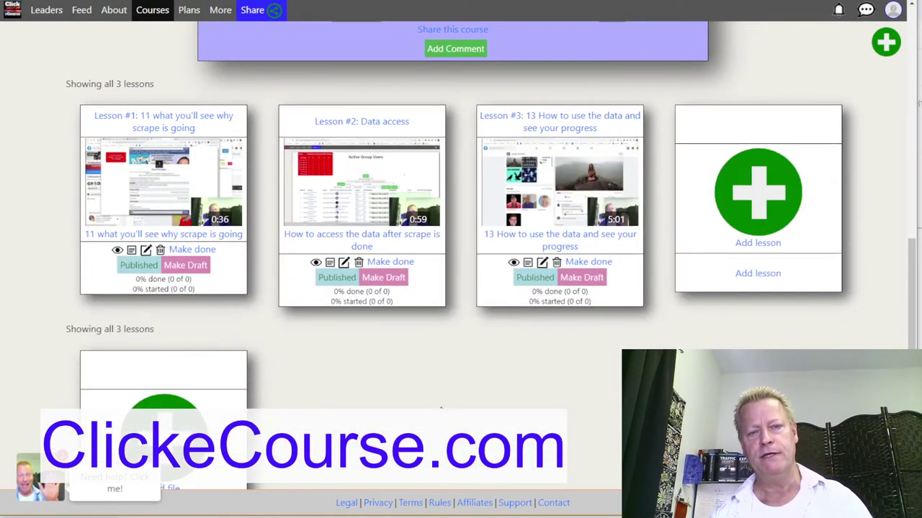
scroll(455, 416, "up", 3)
scroll(455, 416, "down", 2)
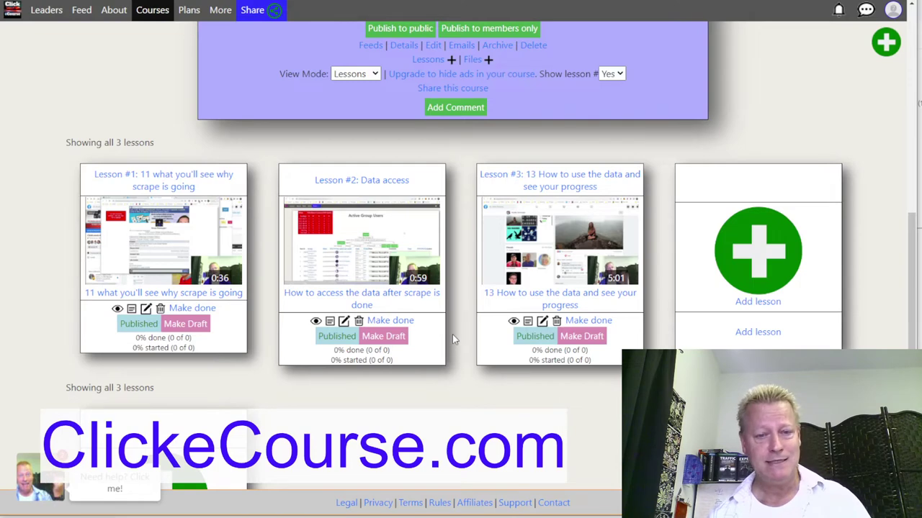
scroll(452, 334, "up", 5)
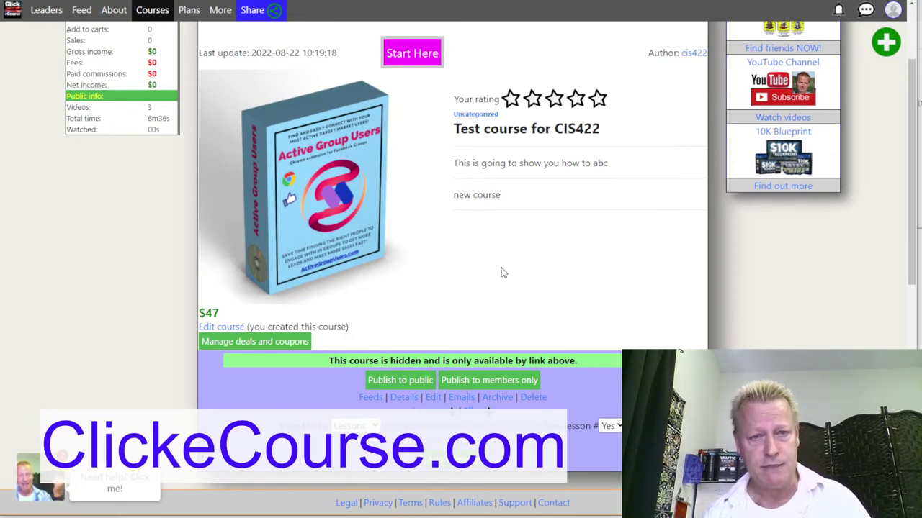
scroll(600, 288, "down", 8)
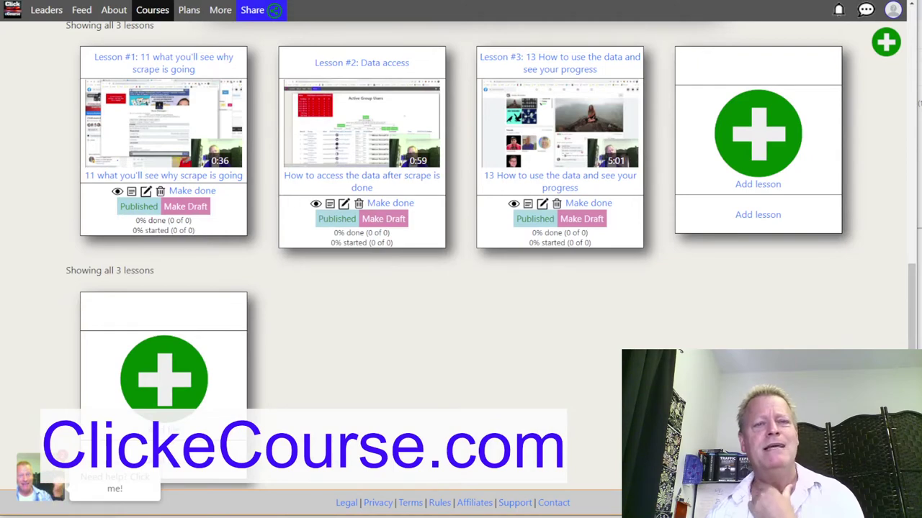
scroll(461, 259, "up", 5)
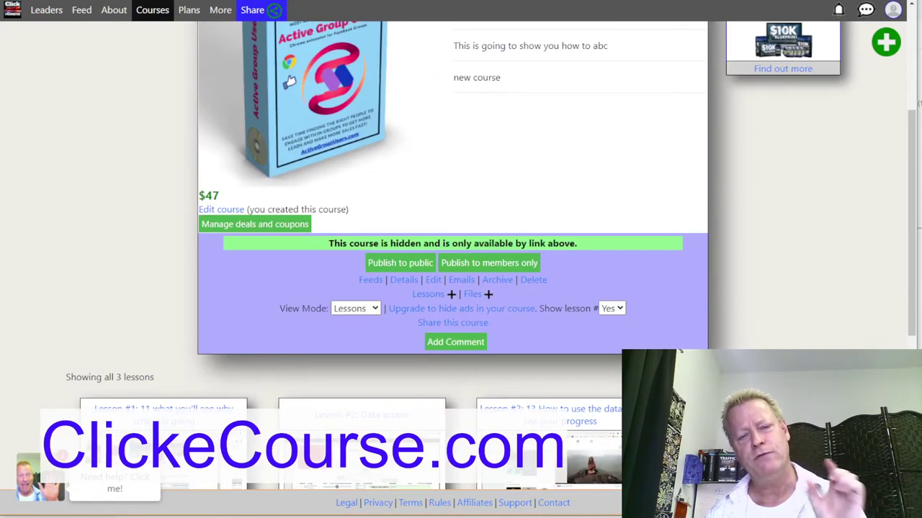
scroll(461, 259, "up", 3)
scroll(460, 259, "down", 8)
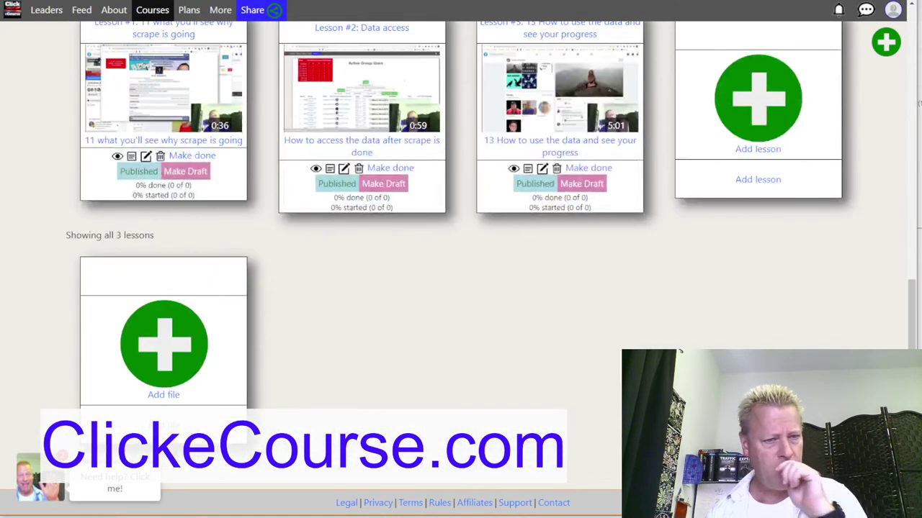
scroll(775, 291, "up", 3)
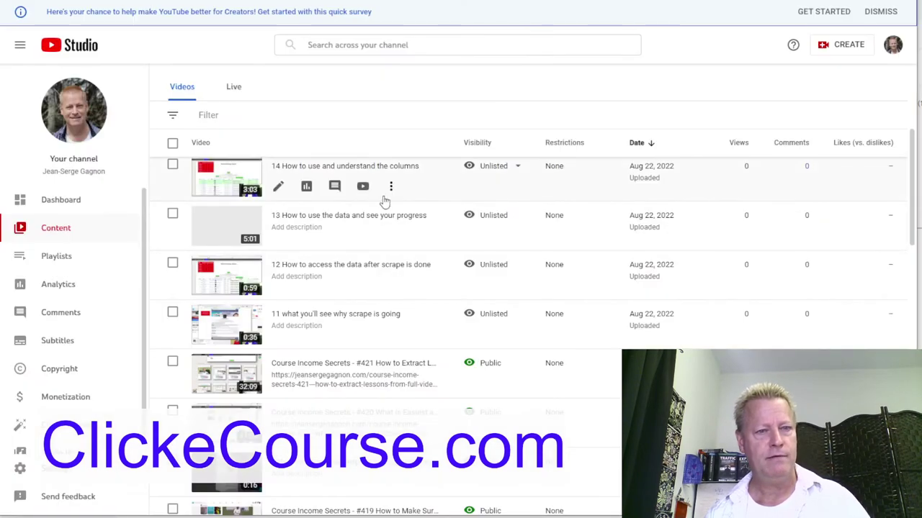
- Create a draft lesson from YouTube video 15's shareable link
scroll(391, 234, "up", 2)
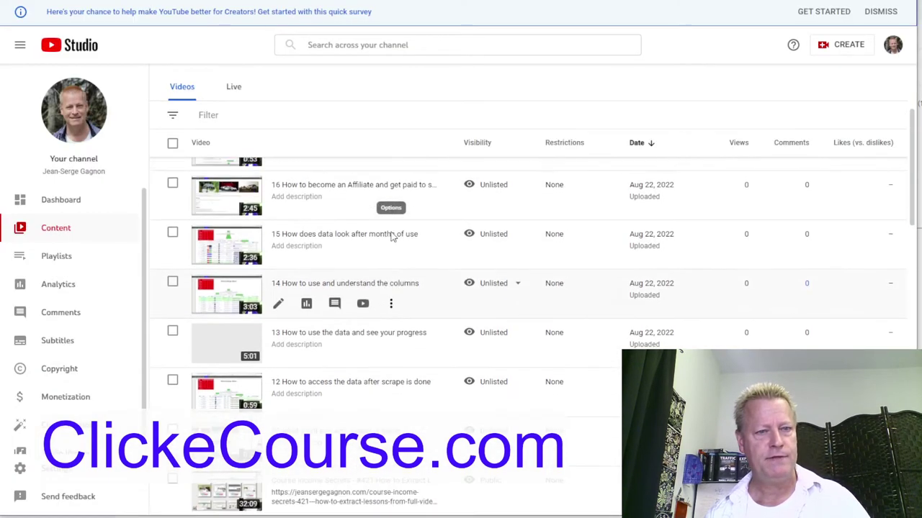
left_click(391, 254)
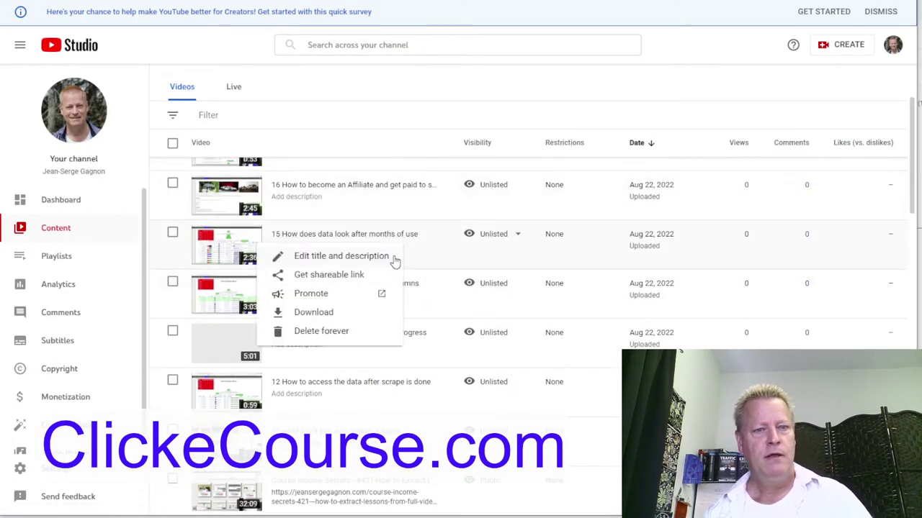
left_click(342, 276)
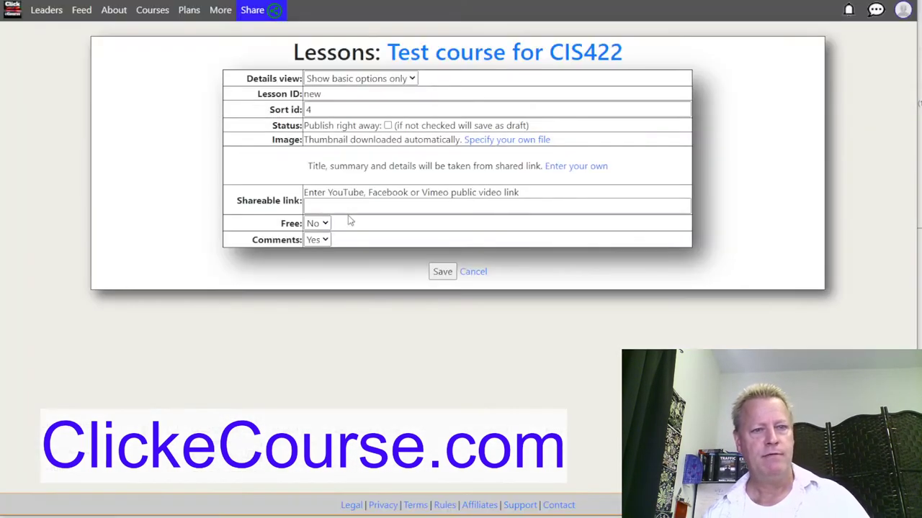
left_click(353, 203)
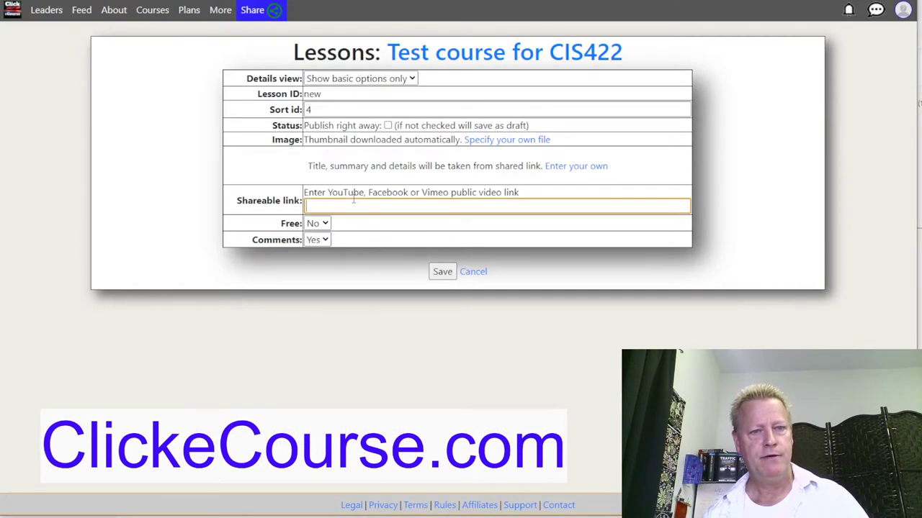
key("ctrl+v")
left_click(442, 272)
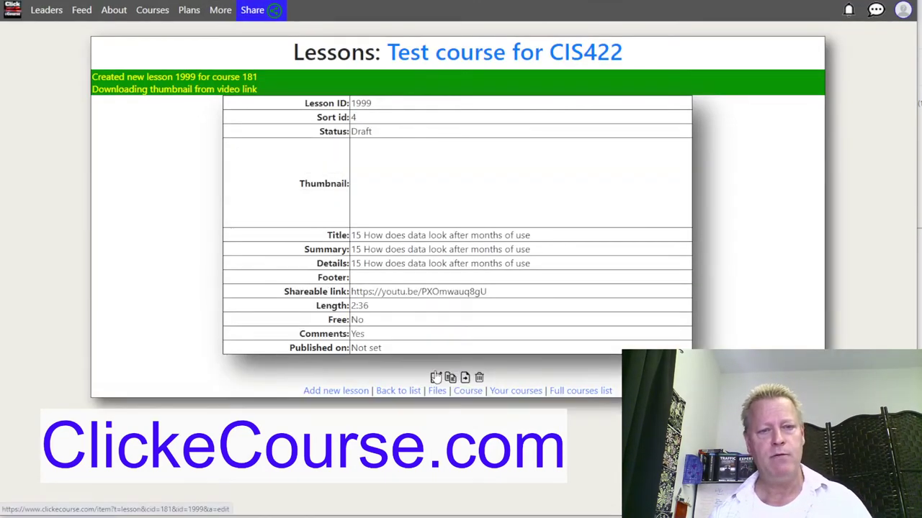
- Add another draft lesson from video 16's shareable link, saved as lesson 2000
left_click(346, 390)
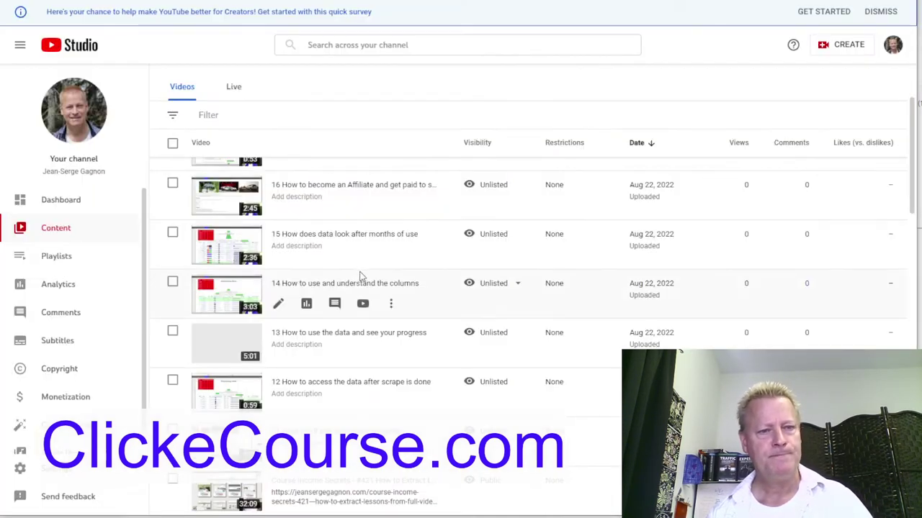
scroll(360, 273, "up", 2)
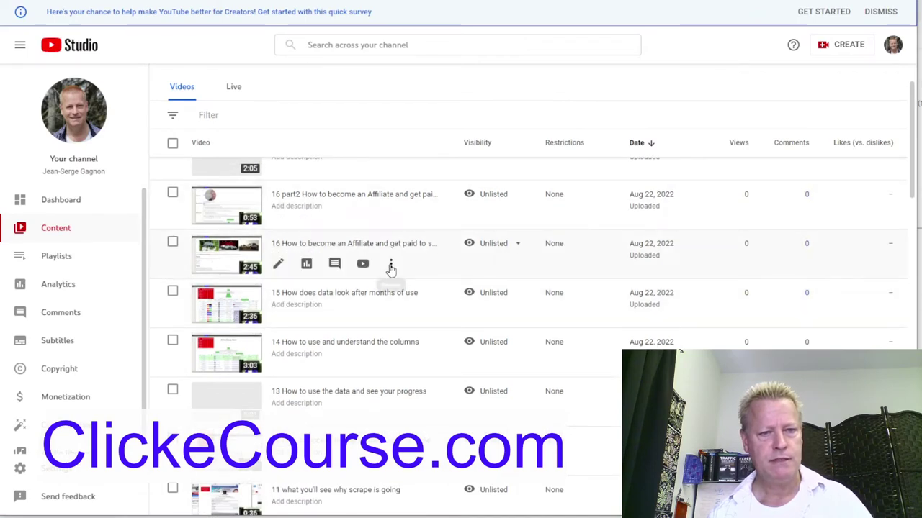
left_click(391, 265)
left_click(338, 285)
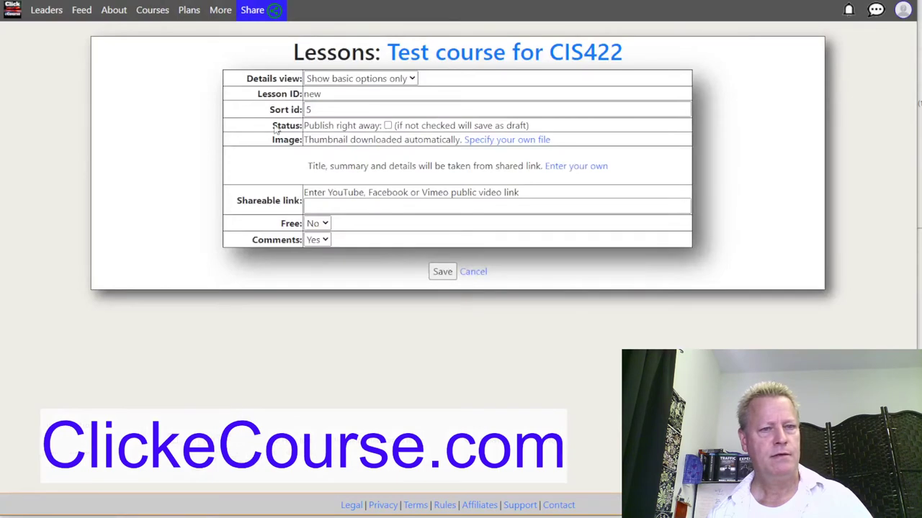
left_click(374, 206)
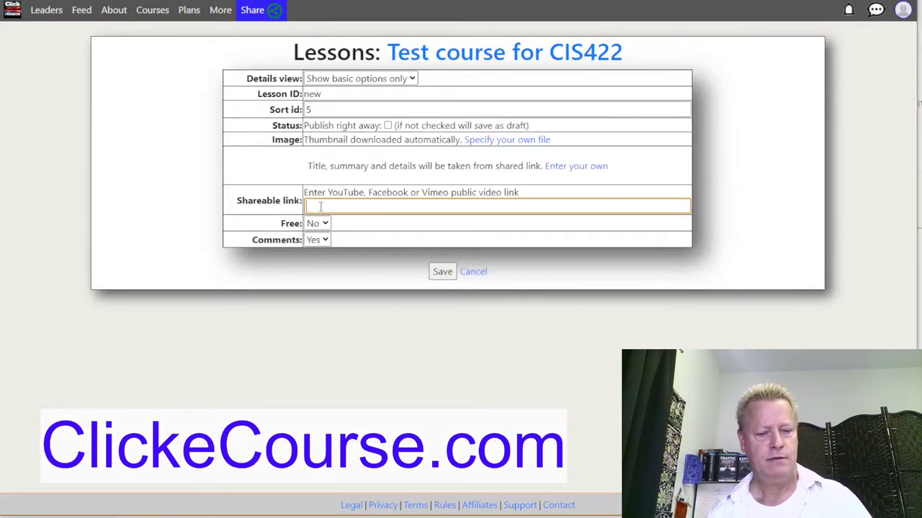
key("ctrl+v")
left_click(441, 273)
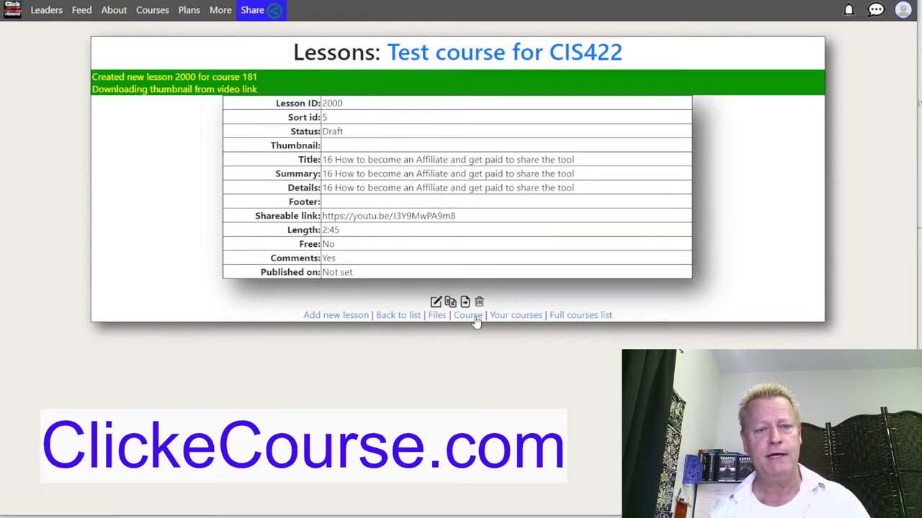
- Return to the course page and review all five lesson cards, confirming lessons 4 and 5 are published
left_click(468, 318)
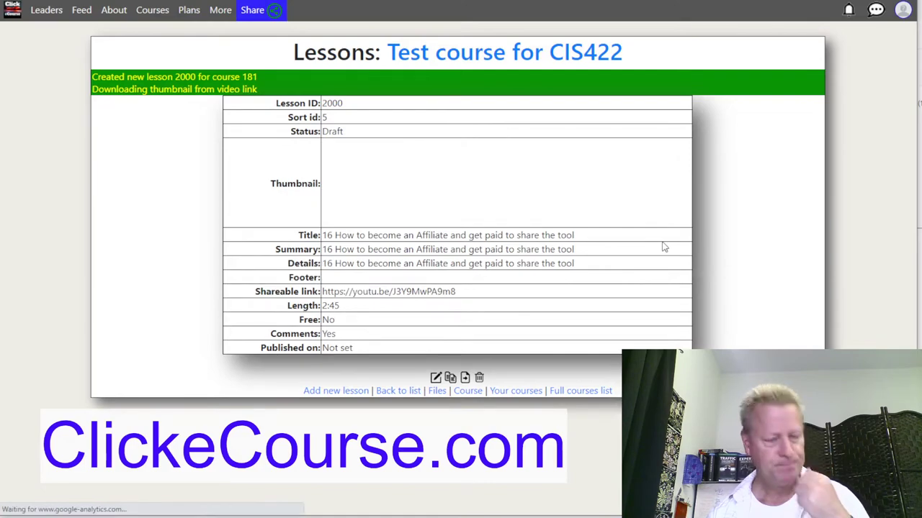
scroll(440, 329, "down", 3)
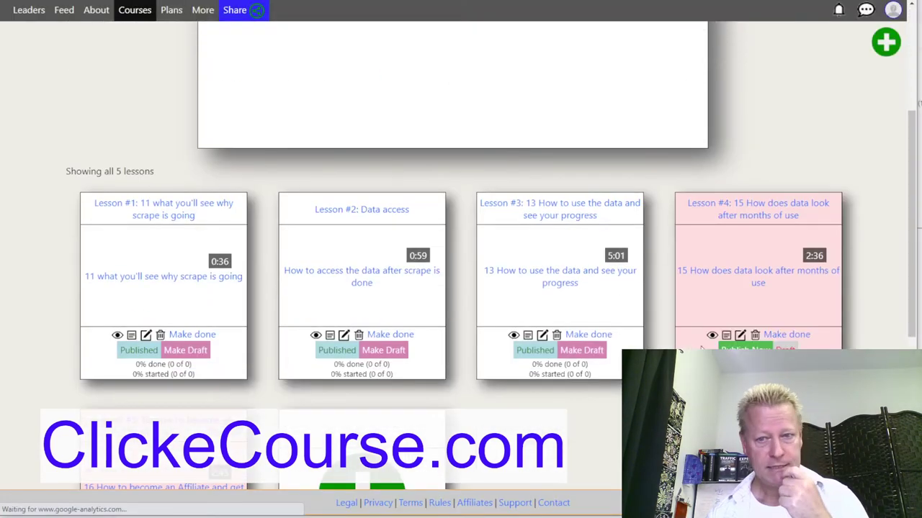
scroll(753, 328, "down", 3)
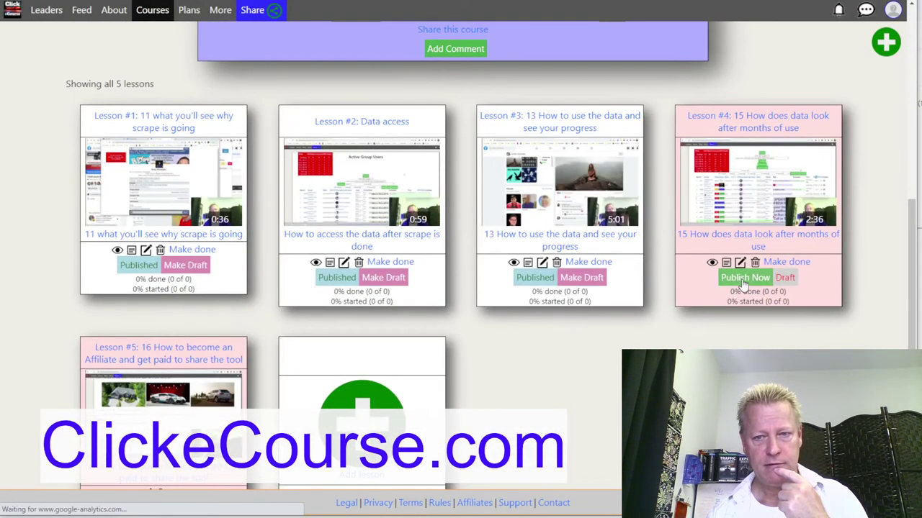
scroll(618, 418, "down", 4)
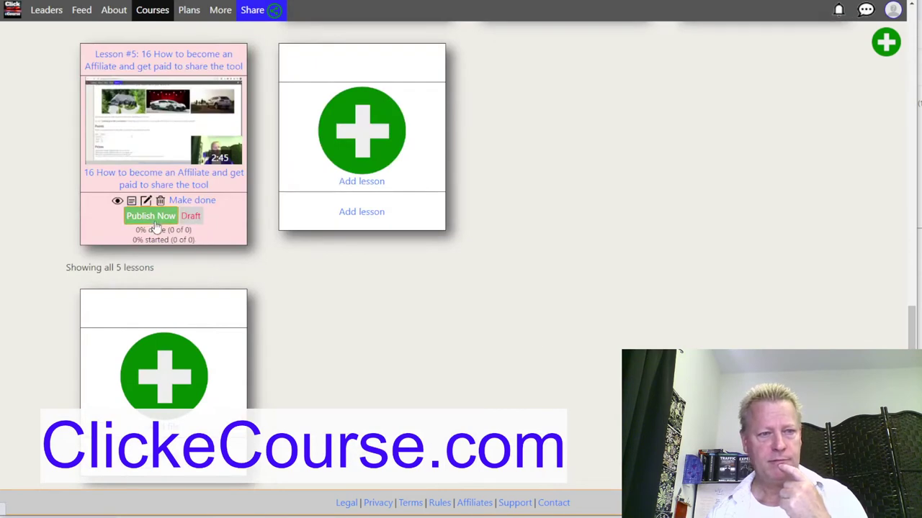
scroll(640, 289, "up", 5)
scroll(641, 288, "down", 3)
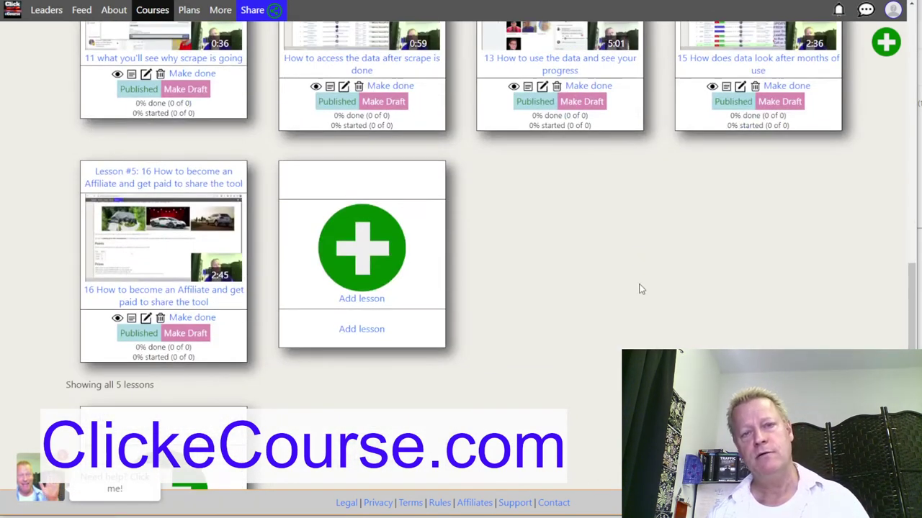
scroll(641, 289, "up", 2)
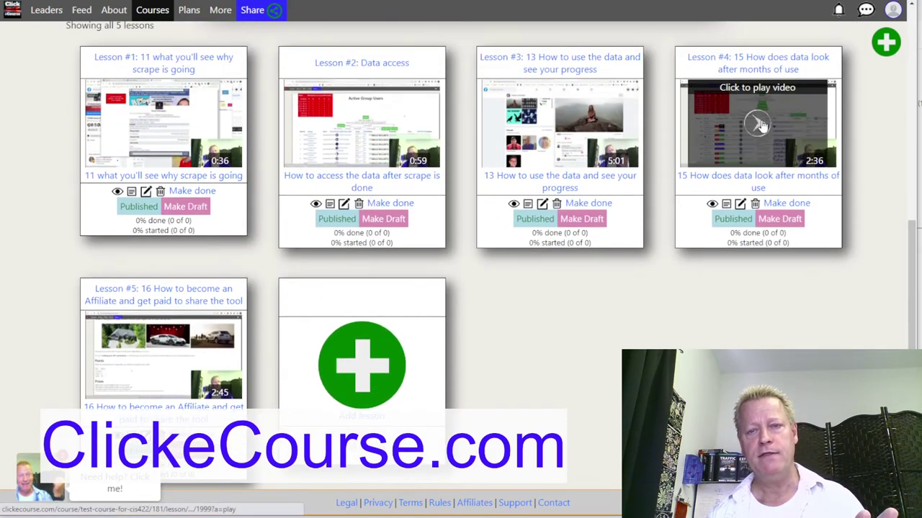
- Open Lesson #4 and play its embedded video with the sound muted
left_click(760, 126)
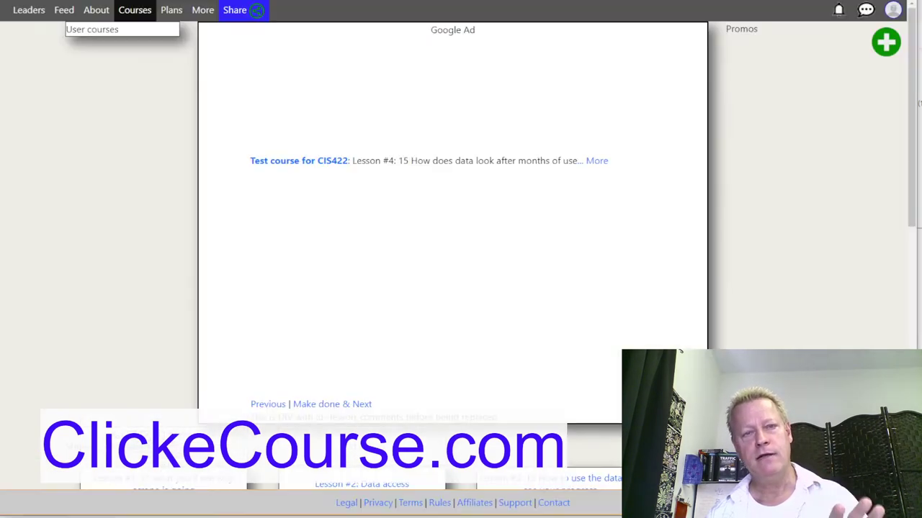
scroll(507, 215, "down", 2)
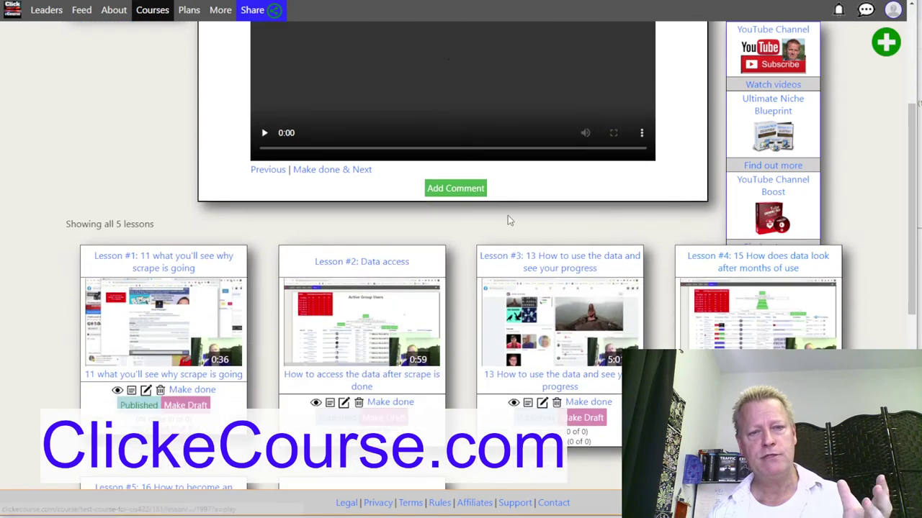
scroll(514, 223, "up", 2)
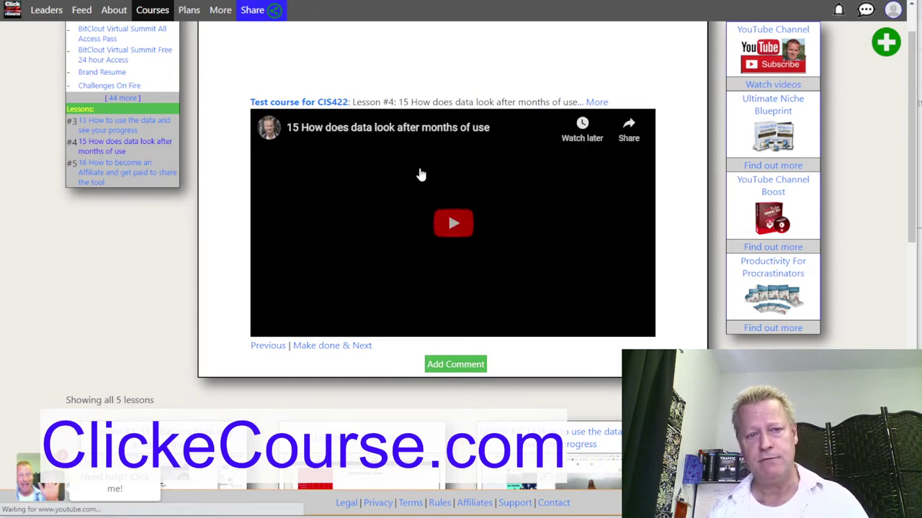
left_click(518, 268)
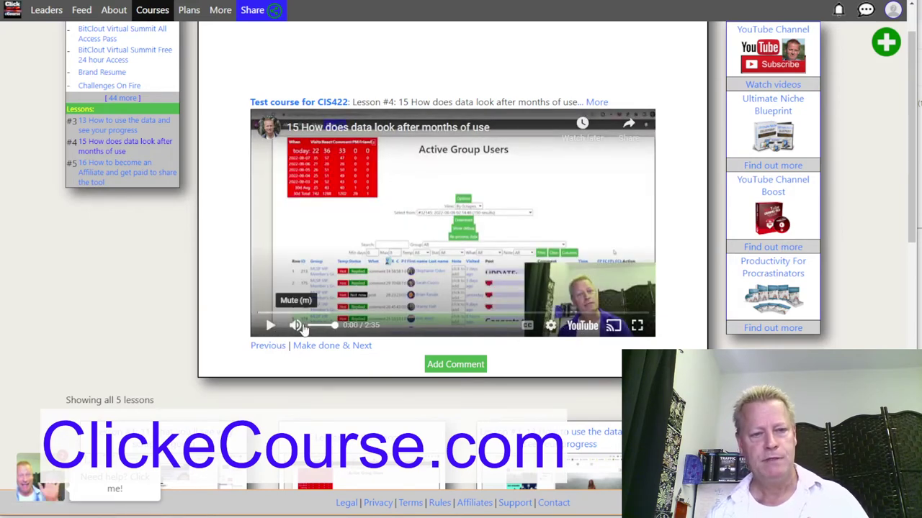
left_click(295, 325)
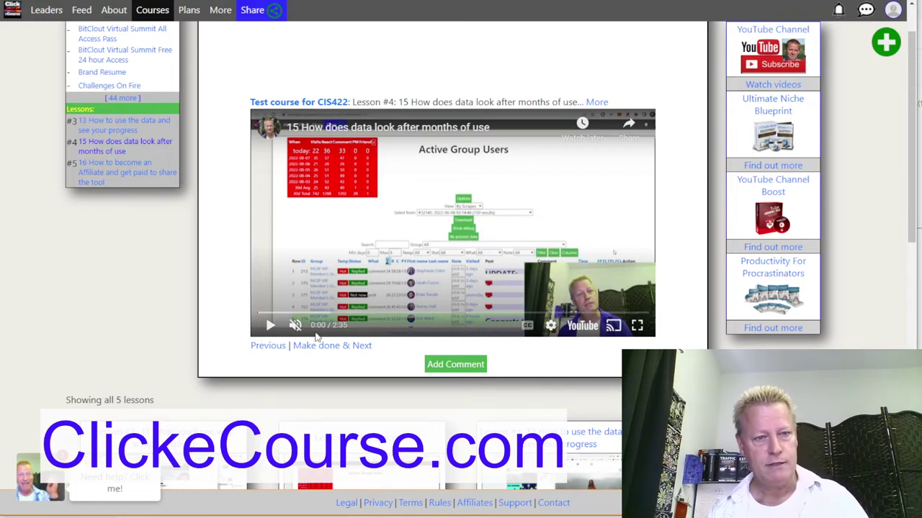
left_click(270, 326)
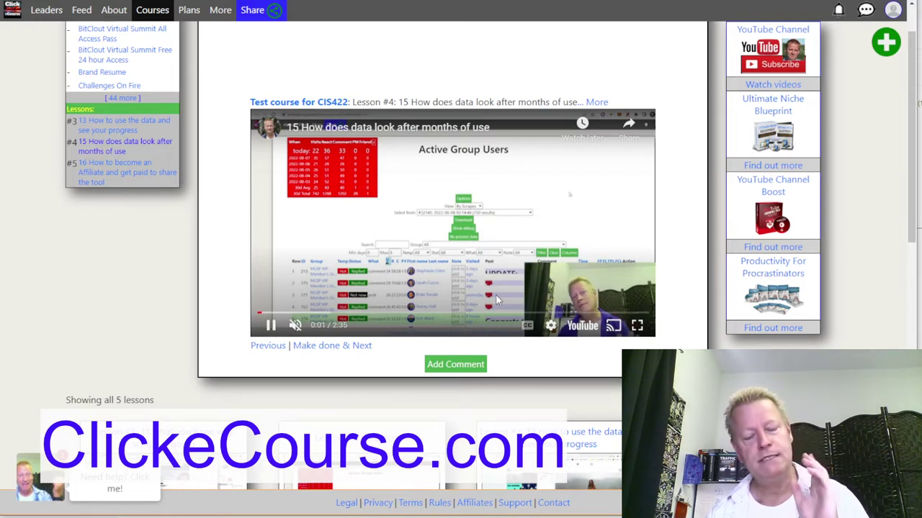
- Open '15 How does data look after months of use' on YouTube's own watch page
scroll(495, 294, "down", 3)
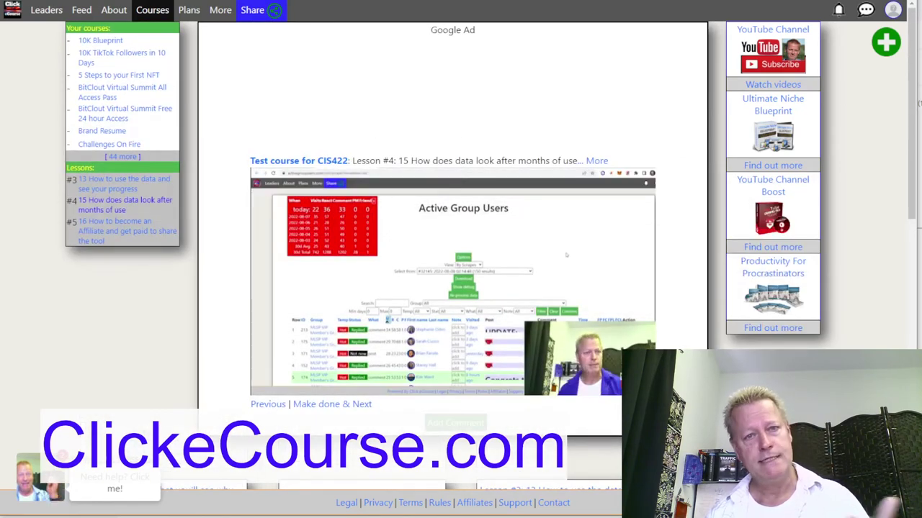
scroll(461, 259, "down", 3)
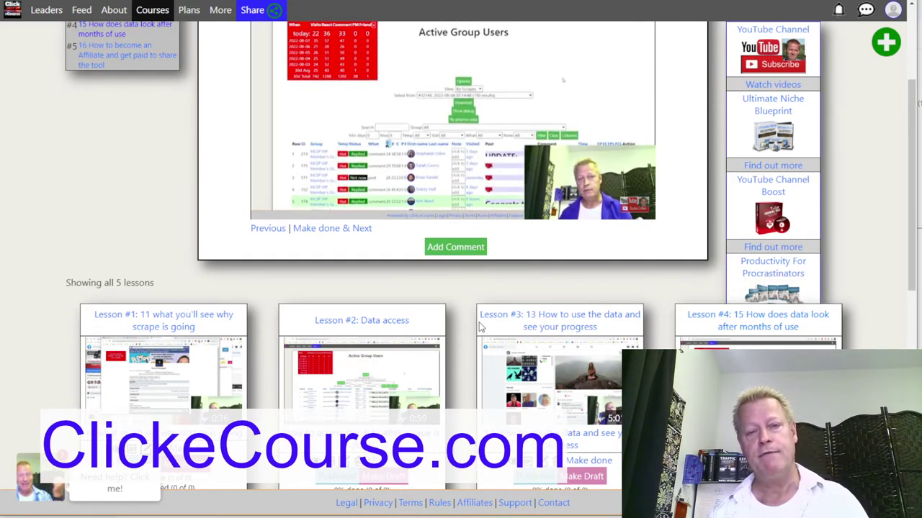
scroll(481, 326, "up", 2)
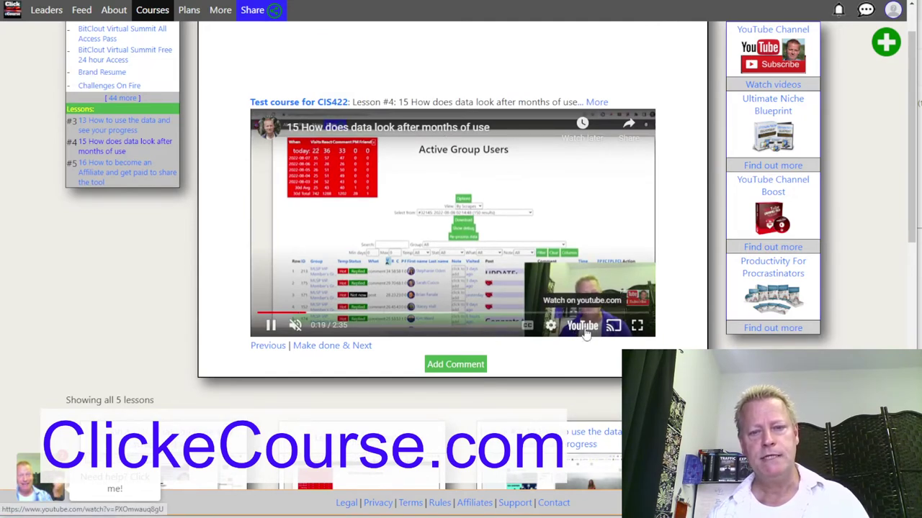
left_click(425, 130)
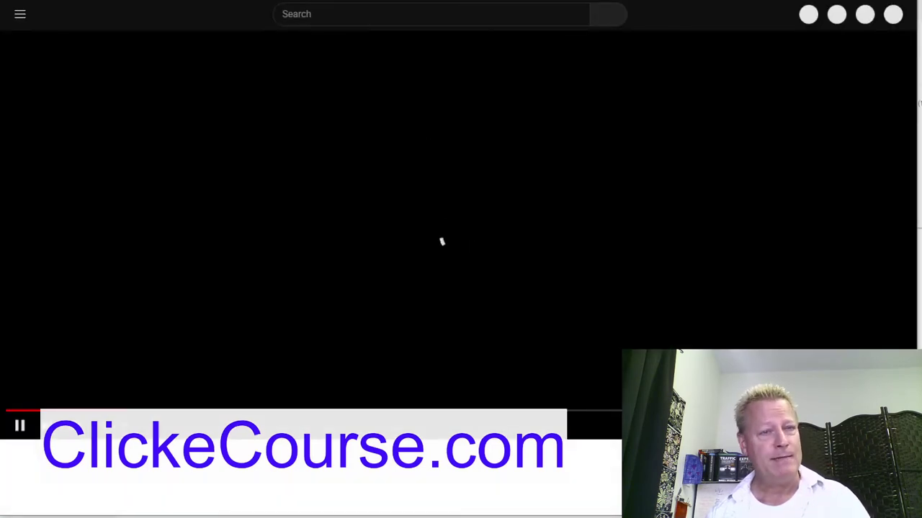
- Go back from YouTube to the ClickeCourse Lesson #4 page
key("alt+Left")
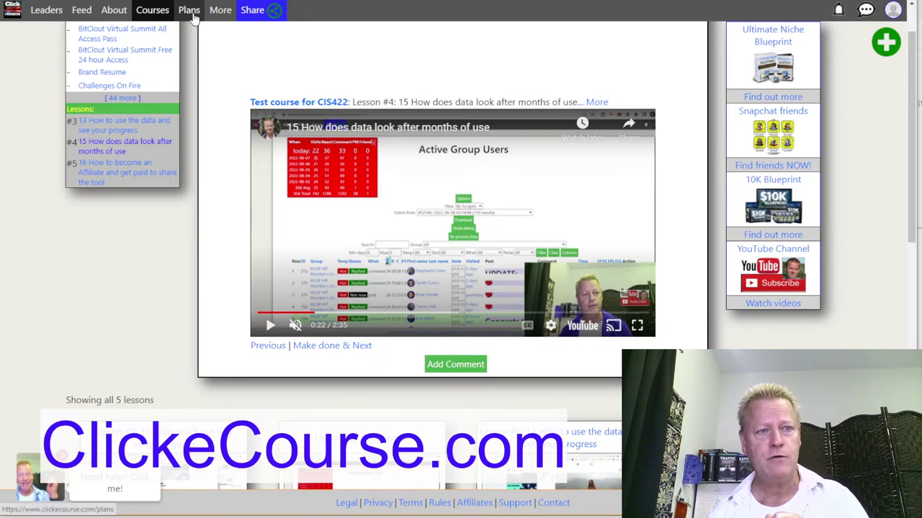
- Open the Plans upgrade page showing the top plan at $1500.00 USD per year
left_click(893, 10)
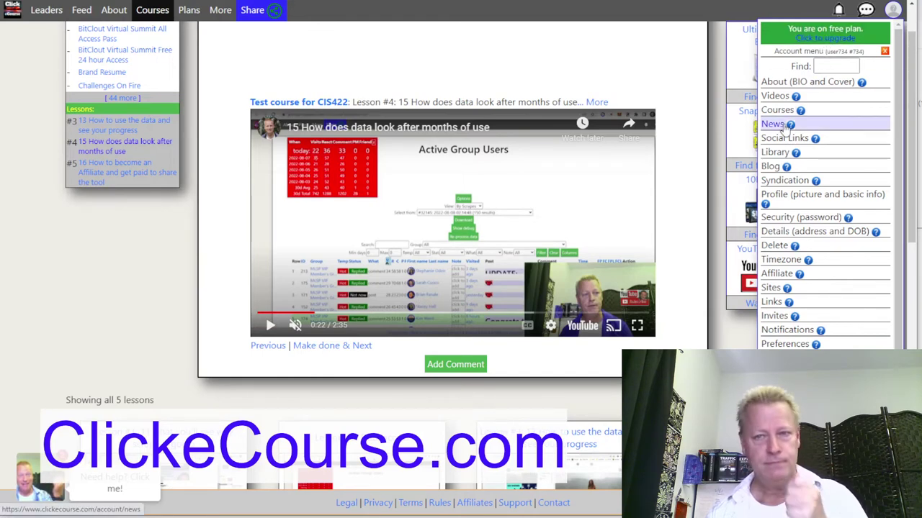
left_click(746, 166)
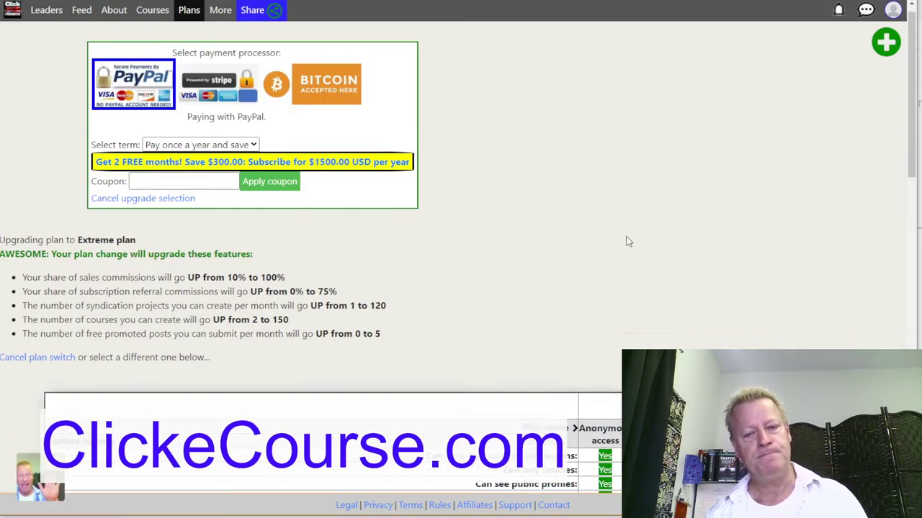
scroll(626, 241, "down", 4)
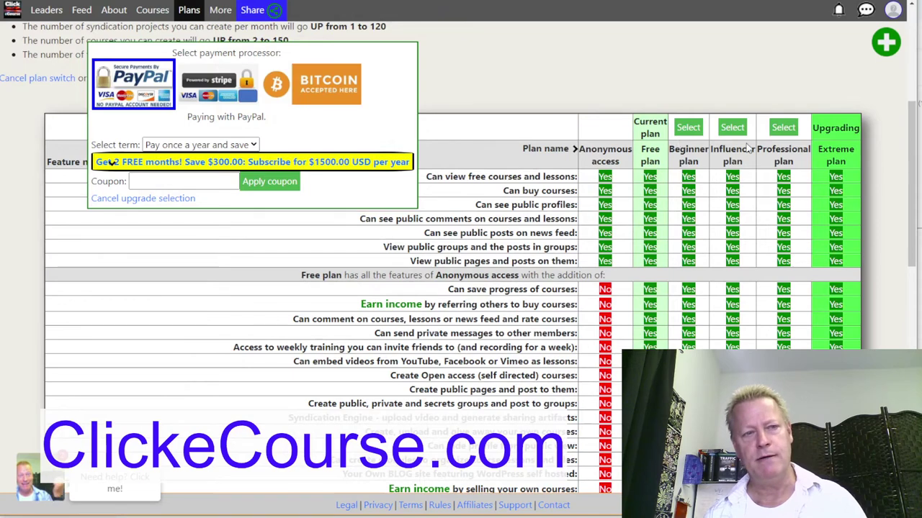
scroll(731, 129, "down", 3)
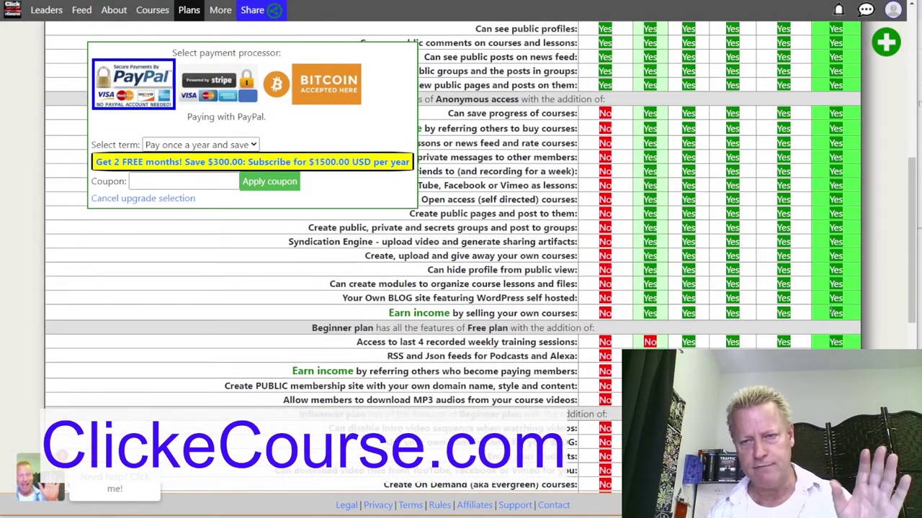
scroll(826, 292, "up", 3)
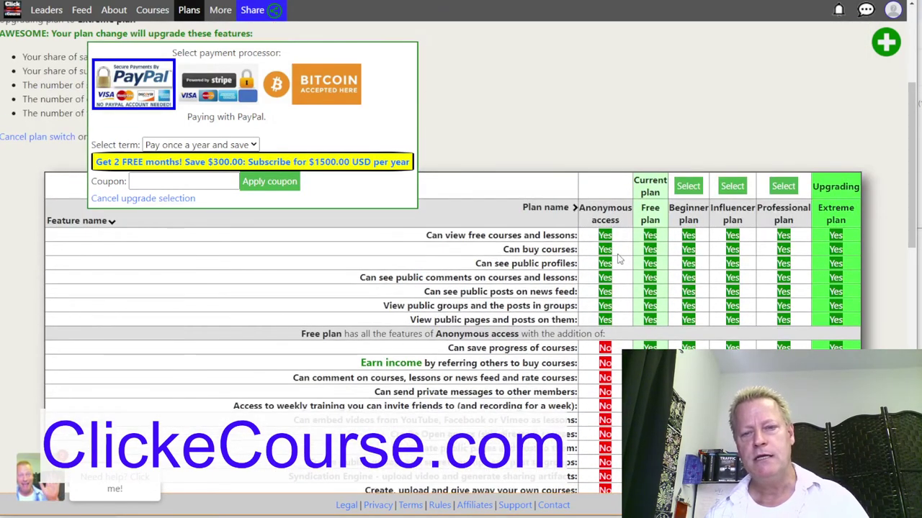
scroll(522, 293, "down", 1)
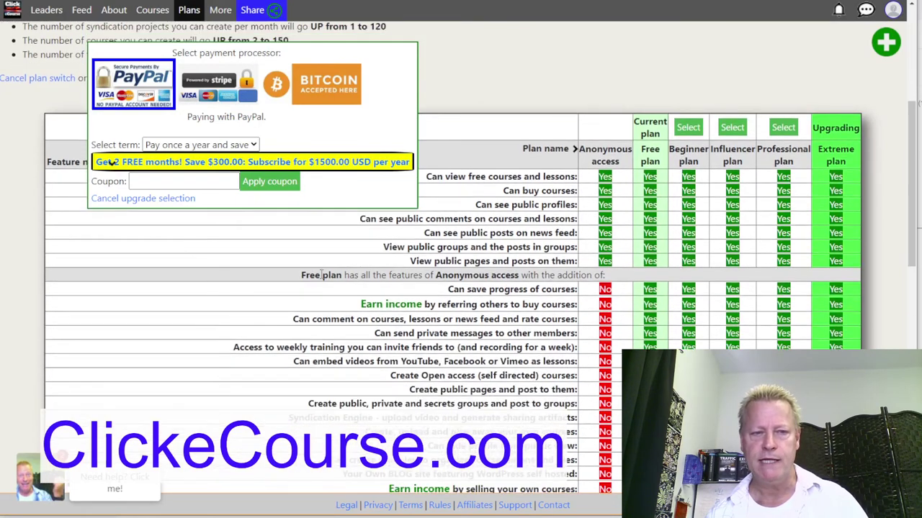
- Highlight the plan headings in the comparison table, including the Influencer plan
left_click_drag(302, 280, 310, 264)
scroll(336, 346, "down", 3)
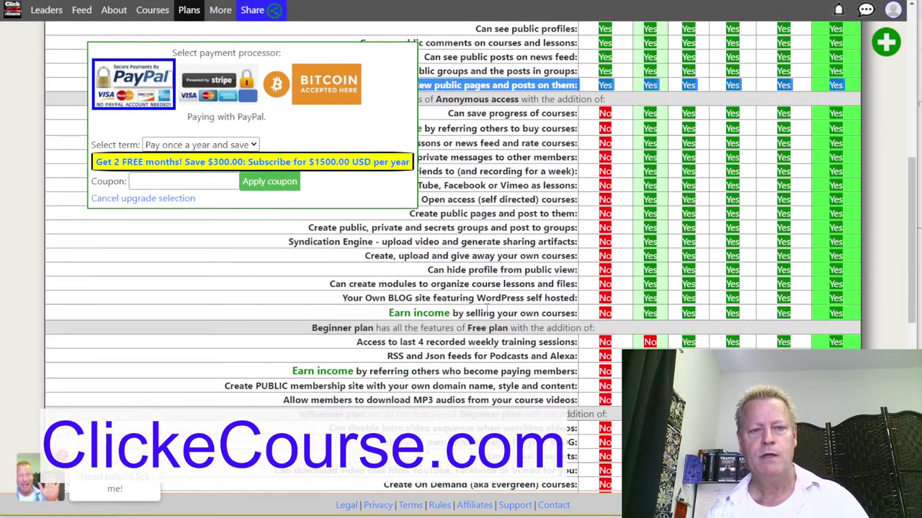
left_click_drag(310, 329, 386, 330)
scroll(394, 346, "down", 3)
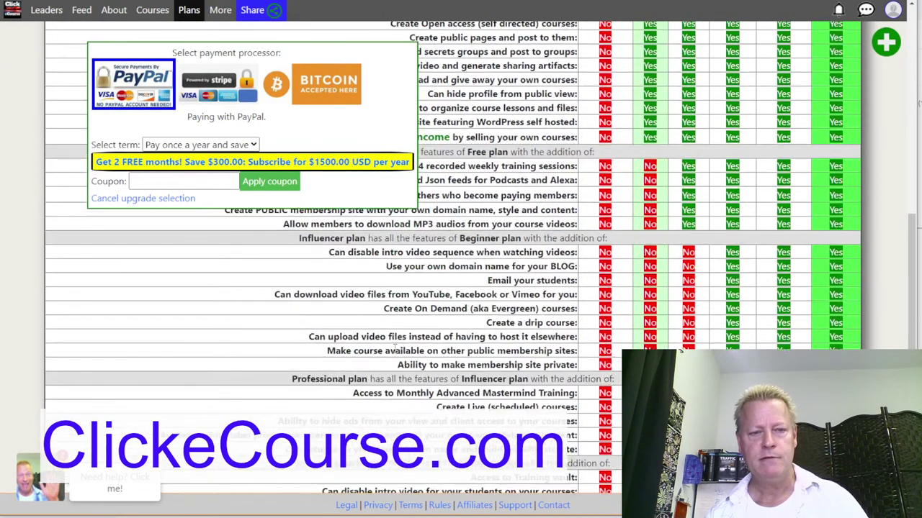
left_click_drag(299, 237, 368, 238)
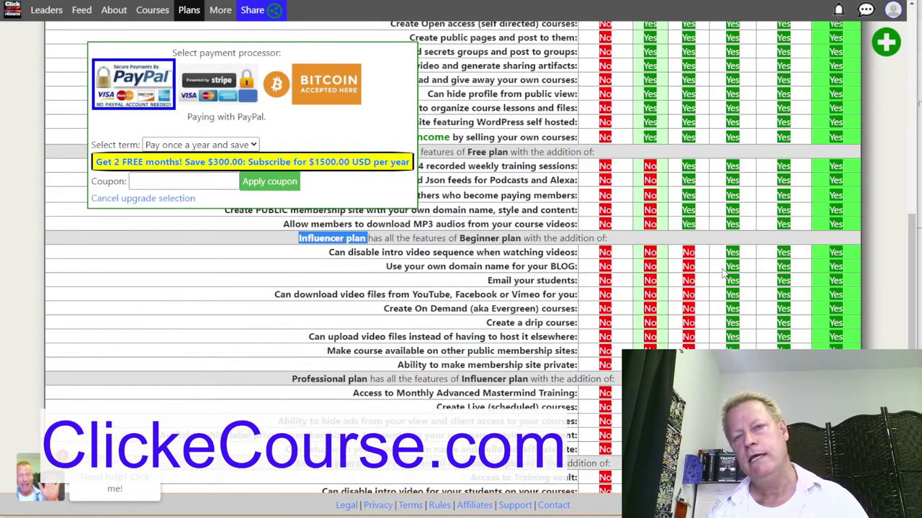
scroll(722, 272, "up", 2)
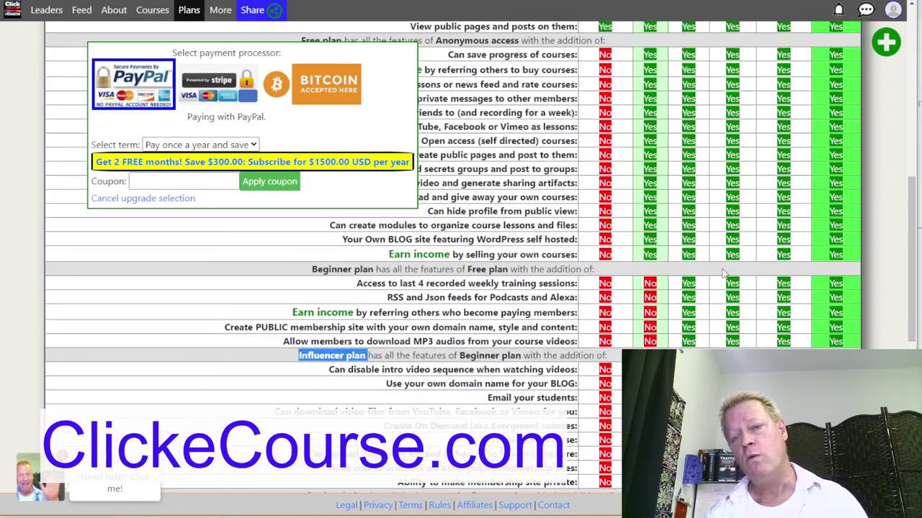
scroll(722, 272, "up", 1)
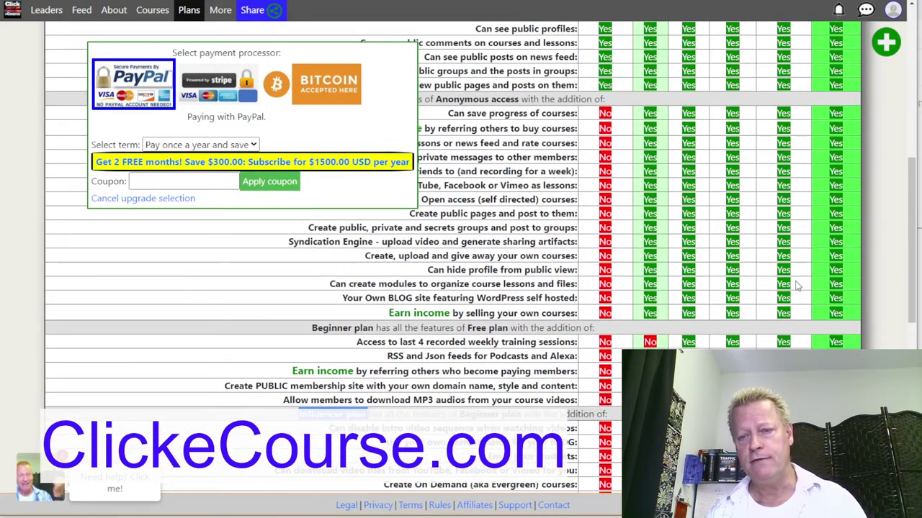
scroll(797, 287, "down", 6)
scroll(796, 287, "down", 3)
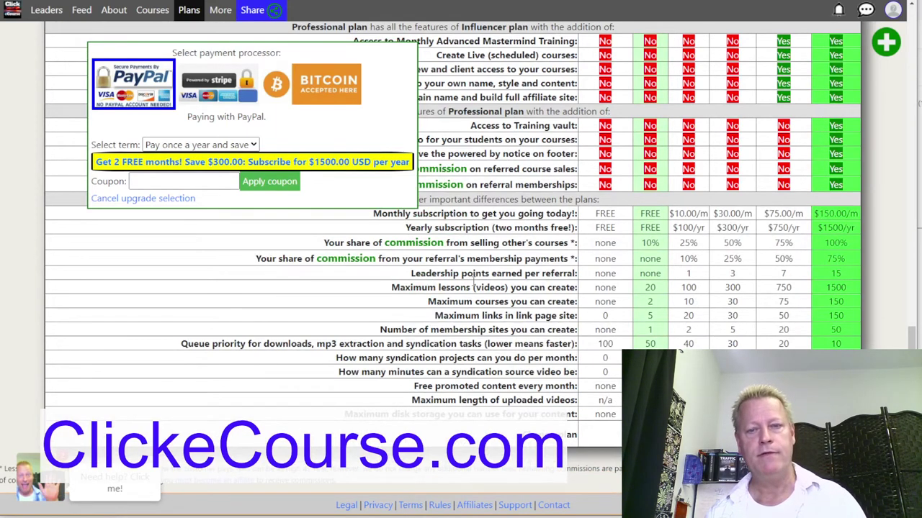
- Highlight the commission, leadership points per referral, maximum lessons and maximum courses rows
left_click_drag(359, 243, 529, 243)
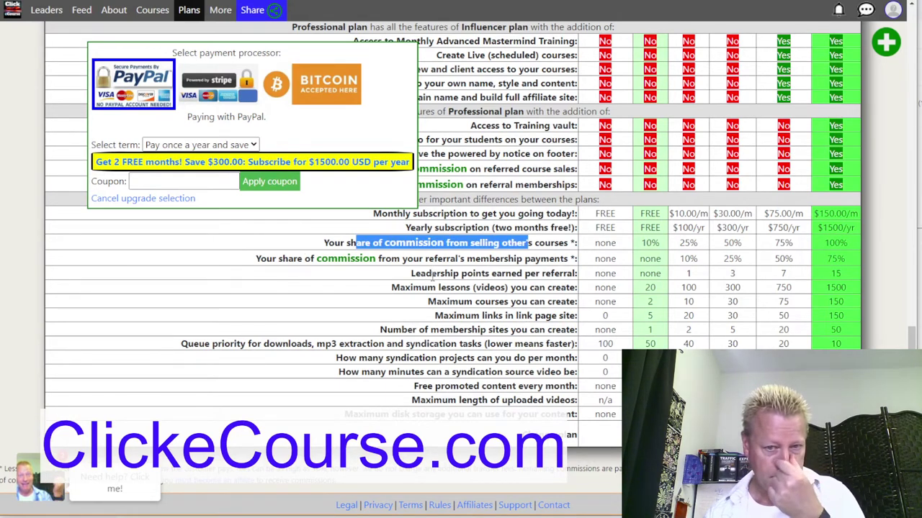
left_click_drag(431, 273, 540, 275)
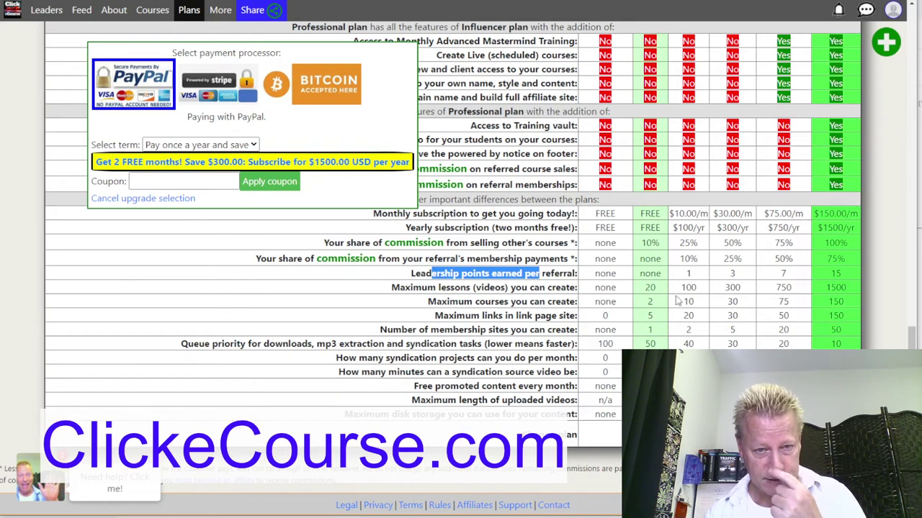
left_click(419, 292)
left_click_drag(418, 292, 576, 302)
left_click_drag(472, 302, 558, 317)
left_click(454, 328)
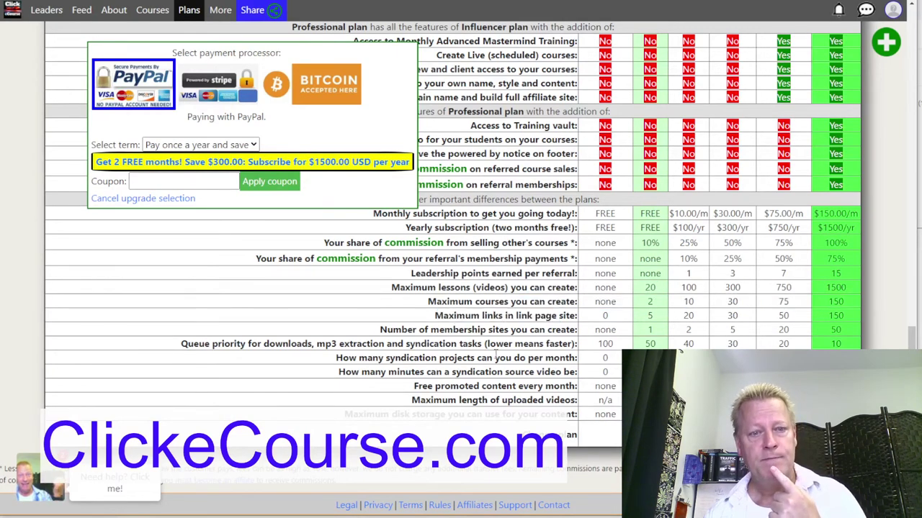
scroll(495, 353, "up", 5)
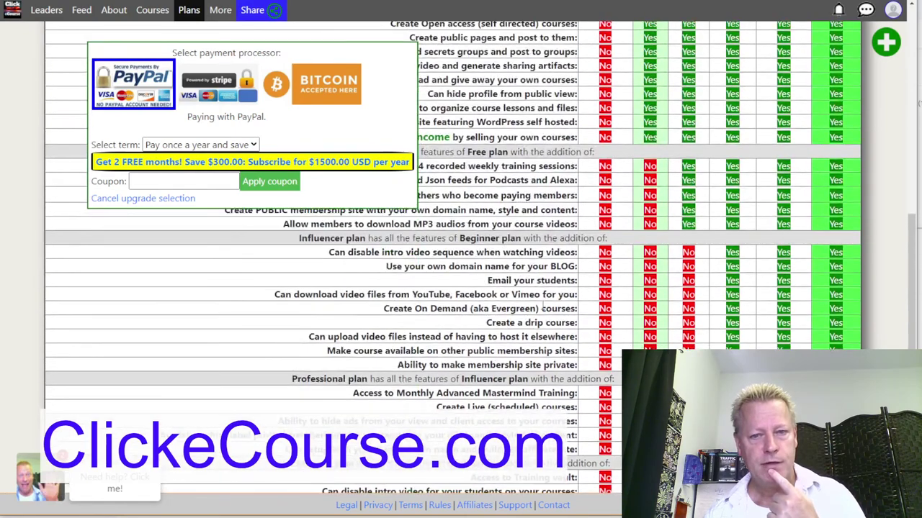
scroll(460, 370, "up", 3)
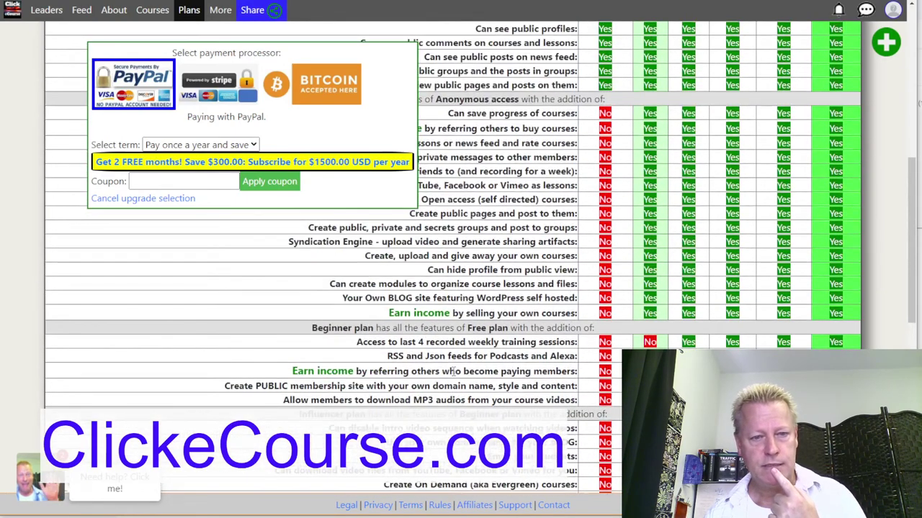
scroll(401, 288, "up", 2)
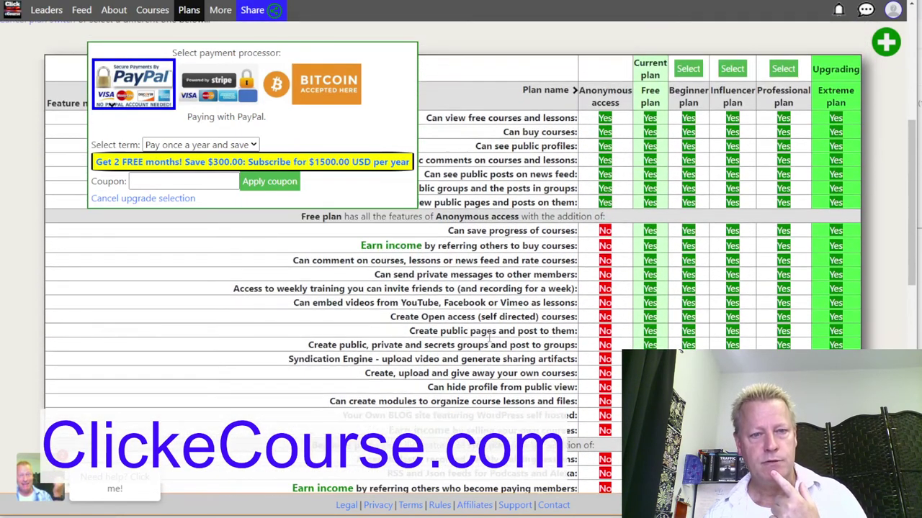
left_click_drag(325, 302, 576, 306)
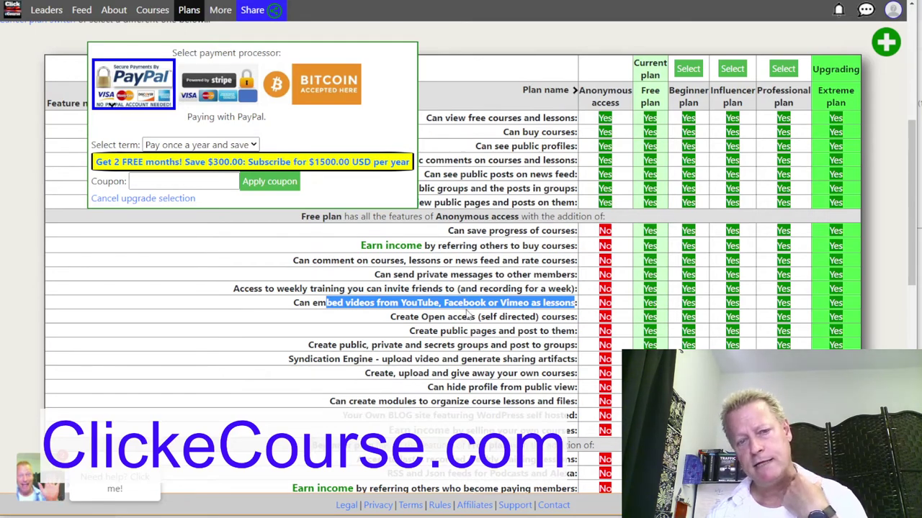
scroll(468, 314, "down", 2)
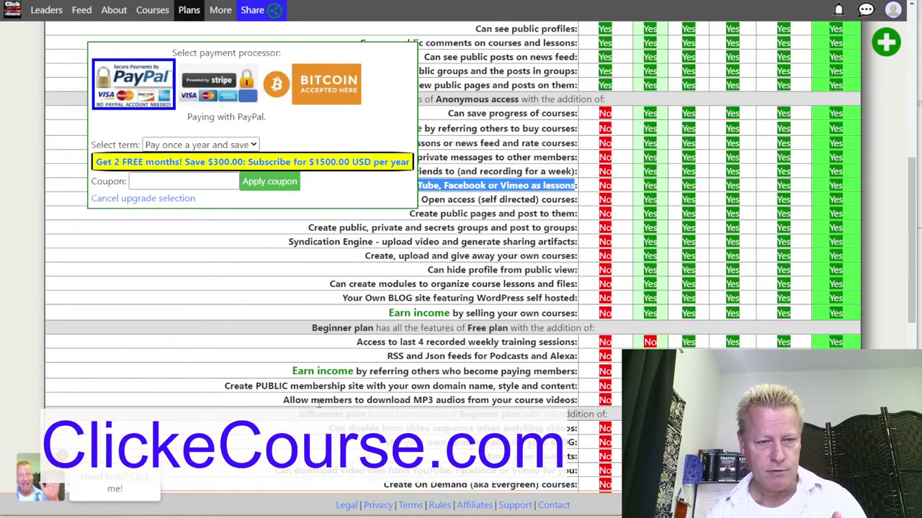
scroll(464, 398, "down", 1)
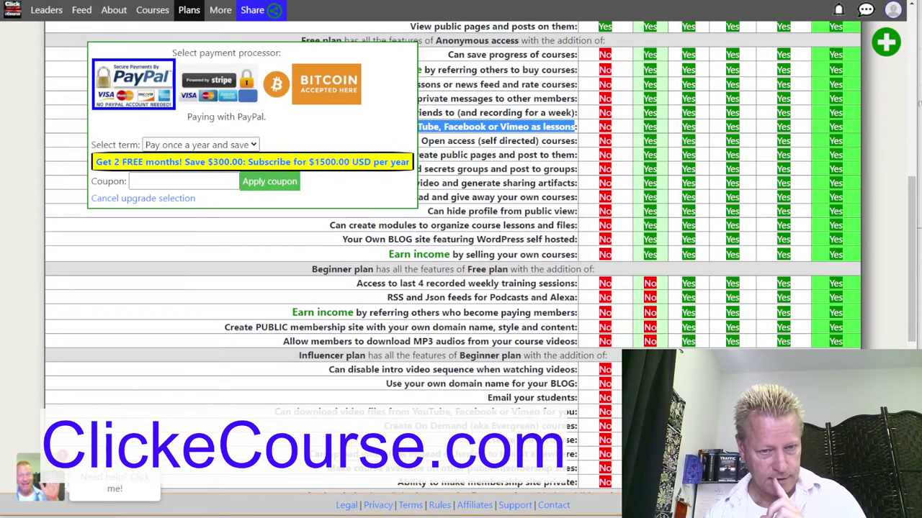
left_click_drag(309, 453, 587, 469)
left_click(588, 469)
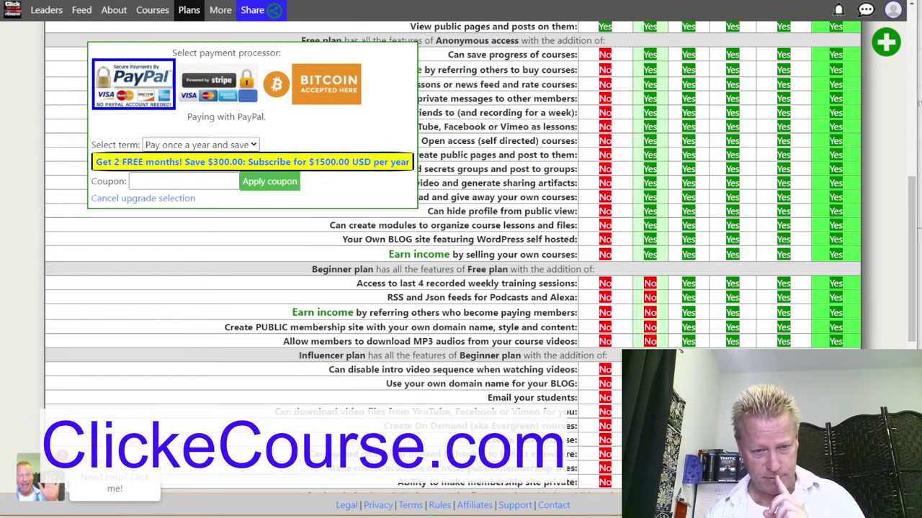
left_click_drag(309, 454, 530, 455)
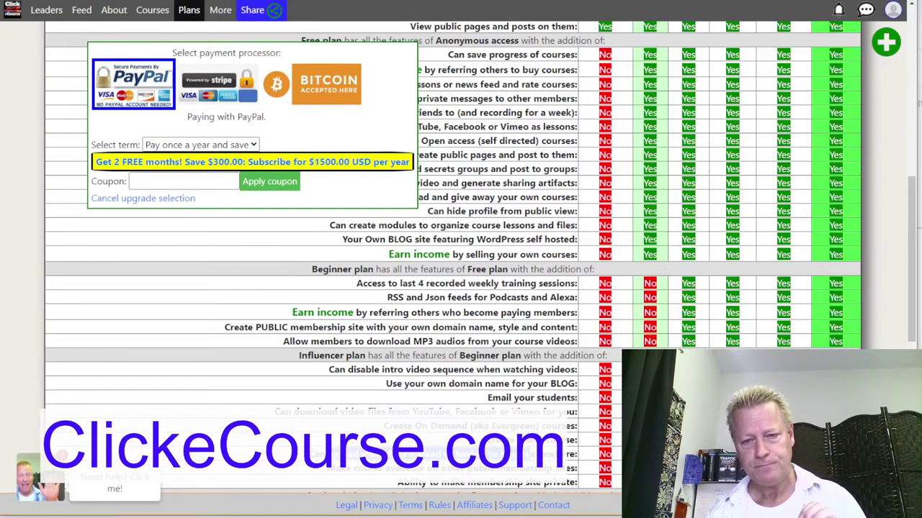
scroll(773, 313, "up", 3)
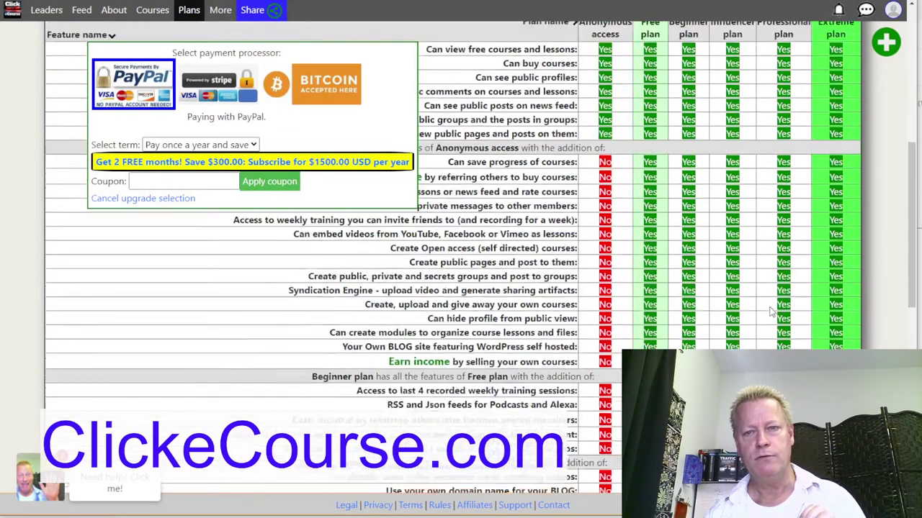
scroll(749, 324, "down", 5)
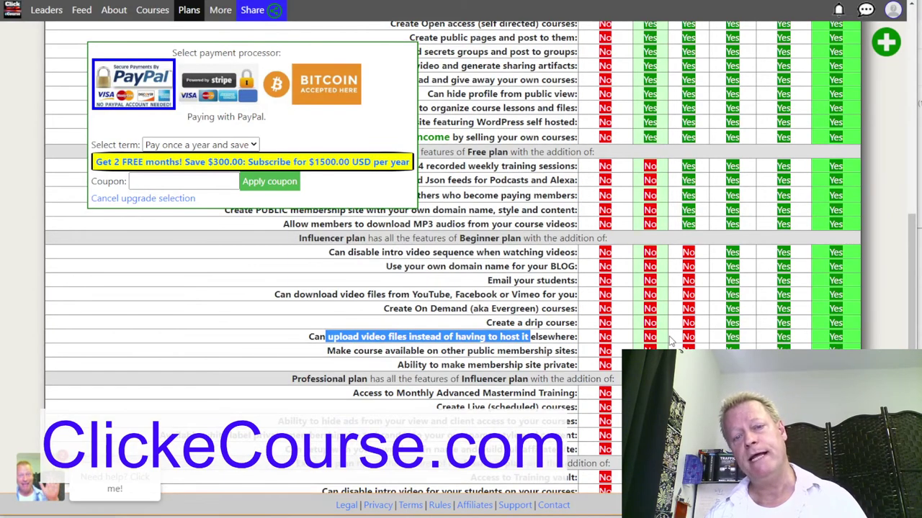
scroll(733, 226, "up", 8)
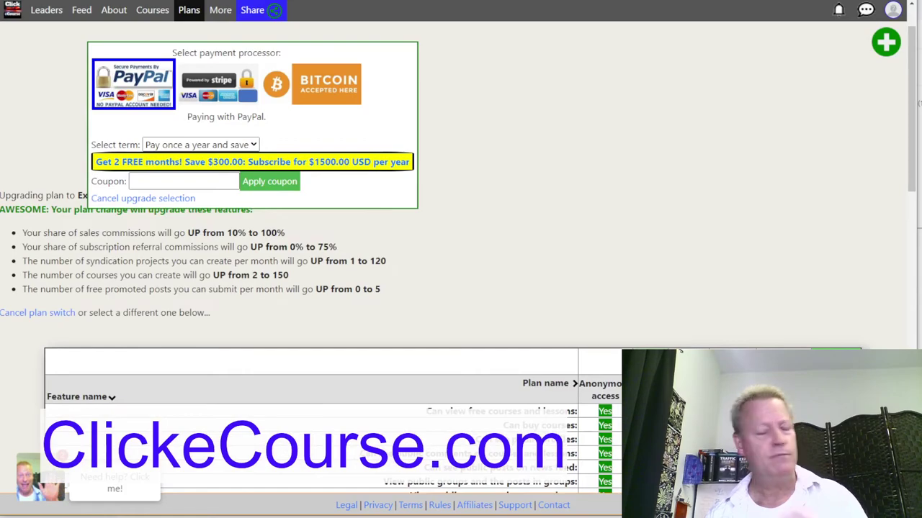
scroll(461, 288, "down", 10)
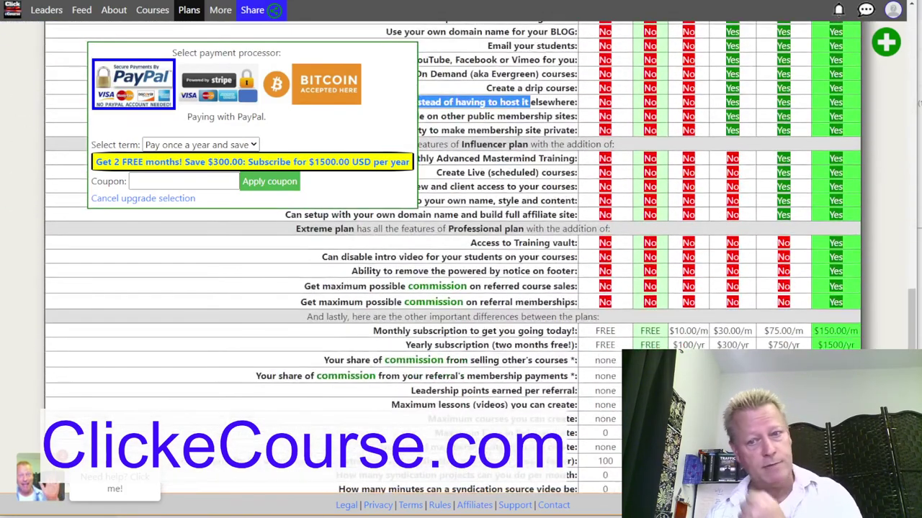
scroll(731, 311, "down", 3)
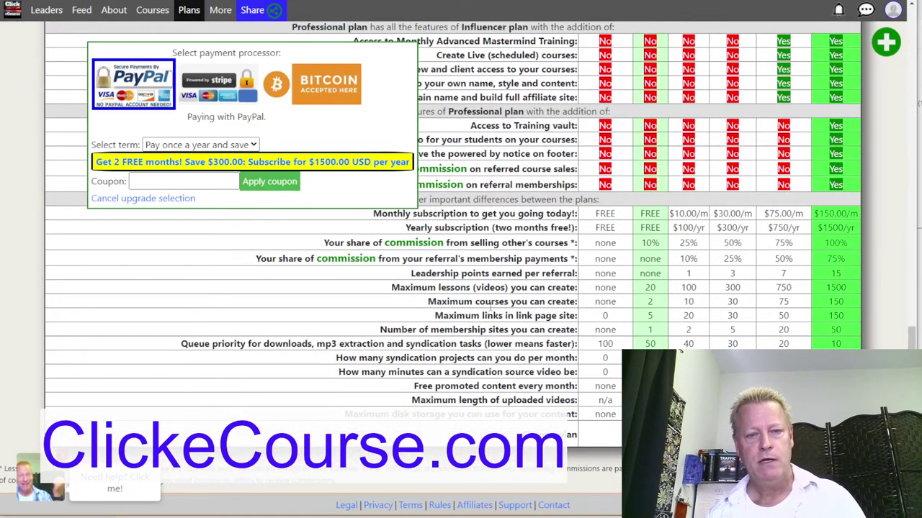
left_click_drag(440, 307, 657, 310)
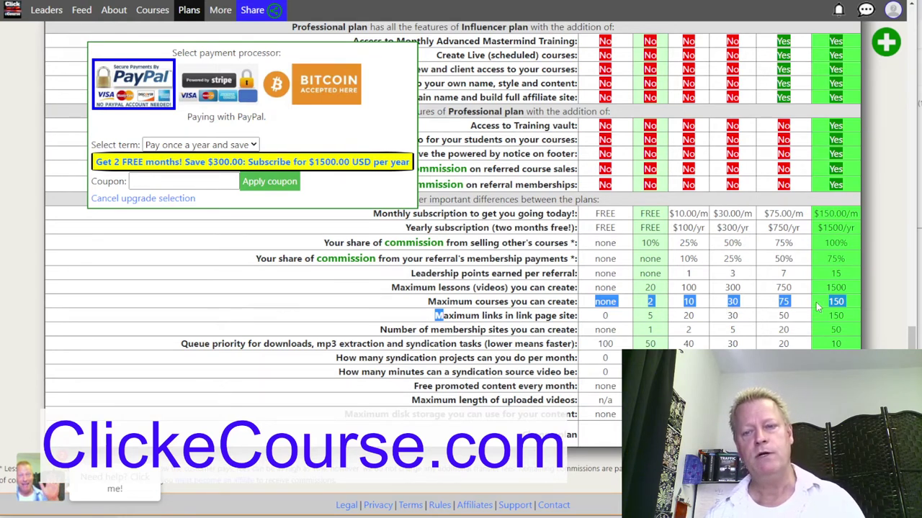
left_click(465, 315)
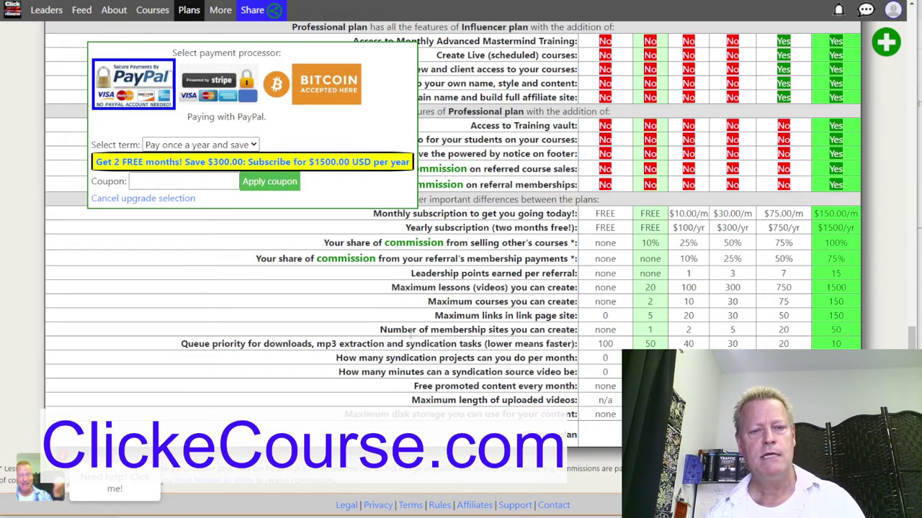
left_click_drag(393, 330, 564, 333)
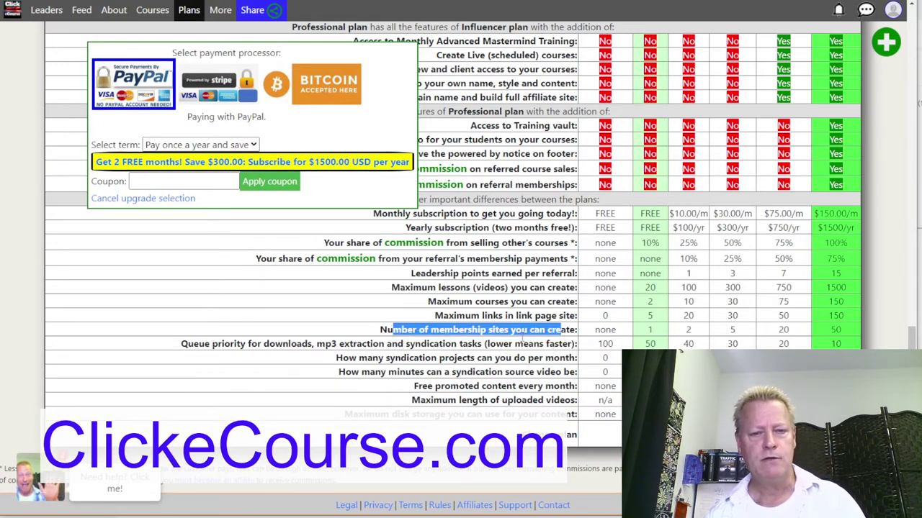
left_click_drag(448, 315, 576, 317)
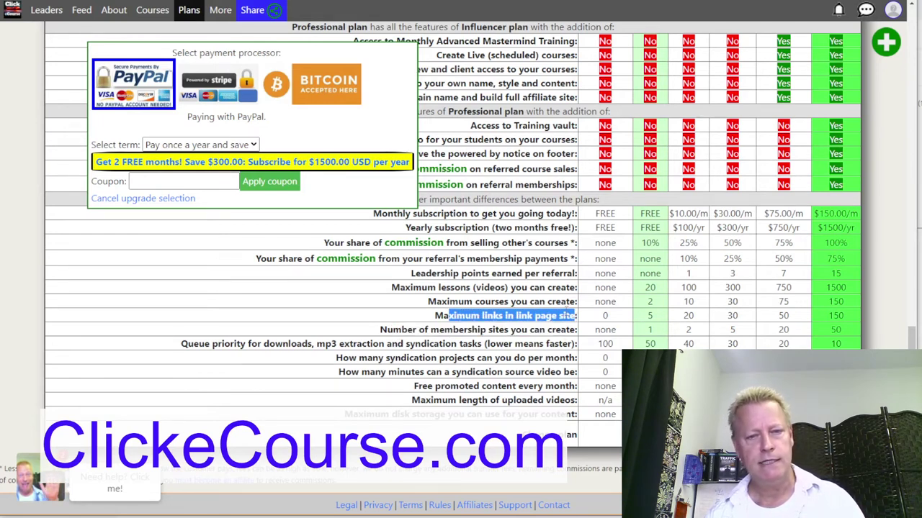
left_click_drag(361, 344, 489, 344)
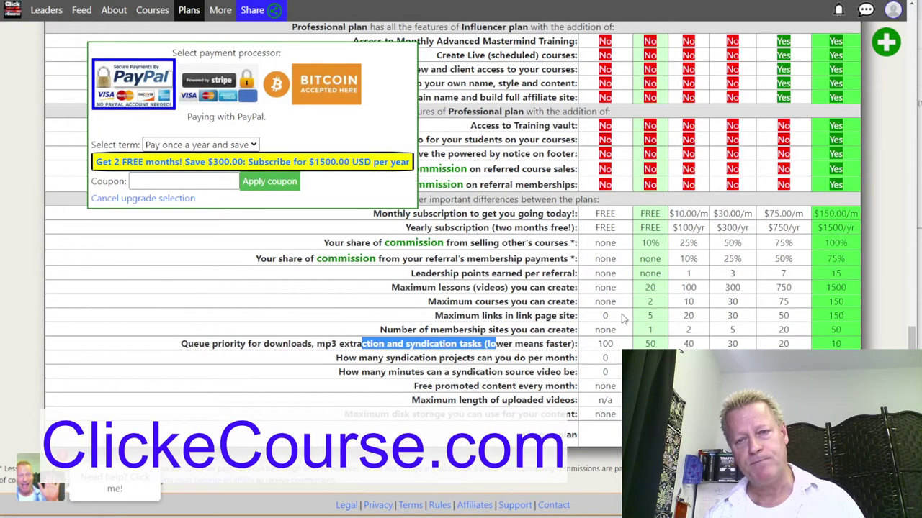
scroll(623, 319, "up", 10)
left_click(741, 72)
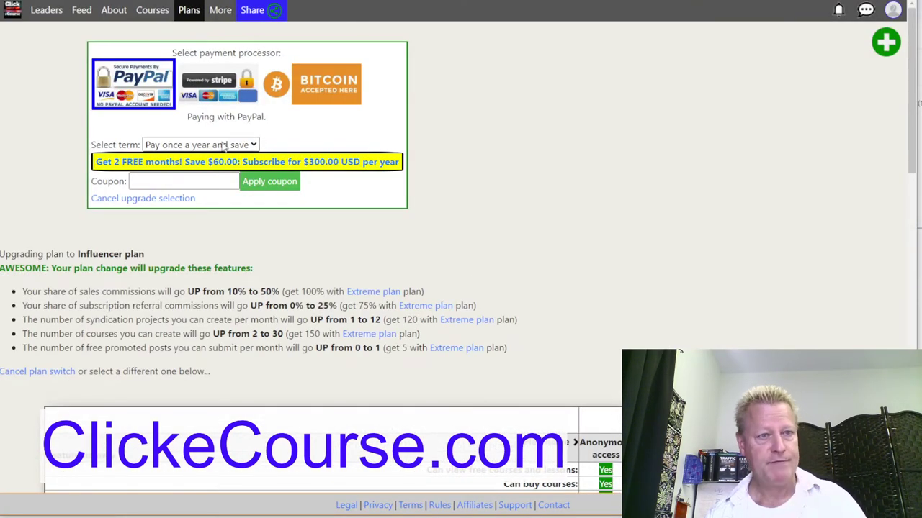
- Set the Influencer upgrade's billing term to Pay every month
left_click(202, 145)
left_click(196, 159)
left_click(216, 145)
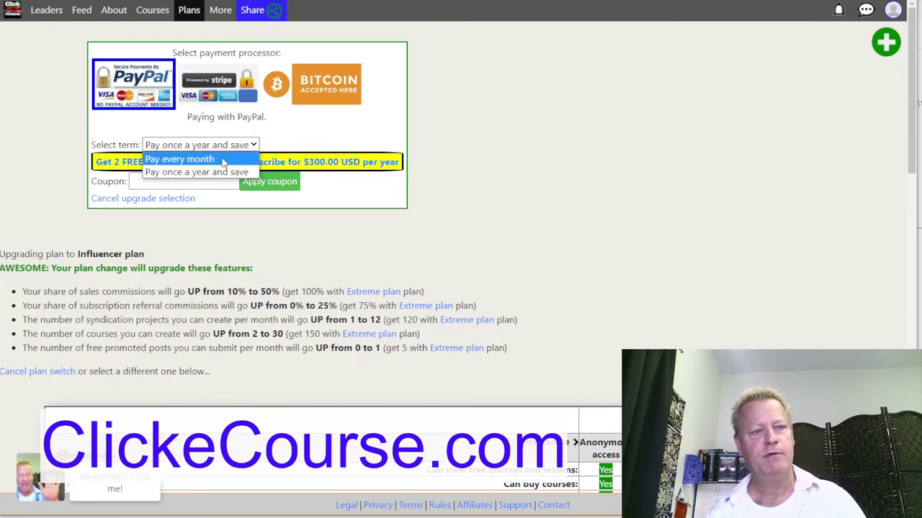
left_click(216, 160)
left_click(240, 144)
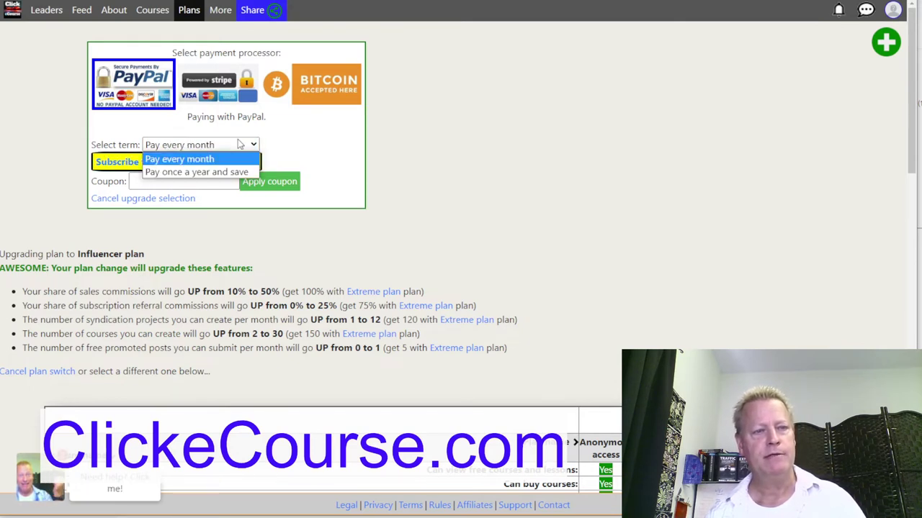
left_click(208, 159)
left_click(224, 145)
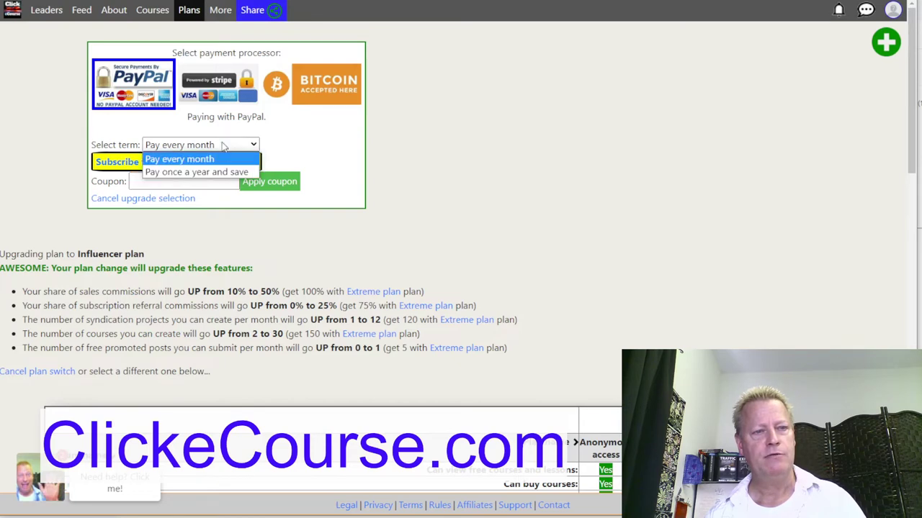
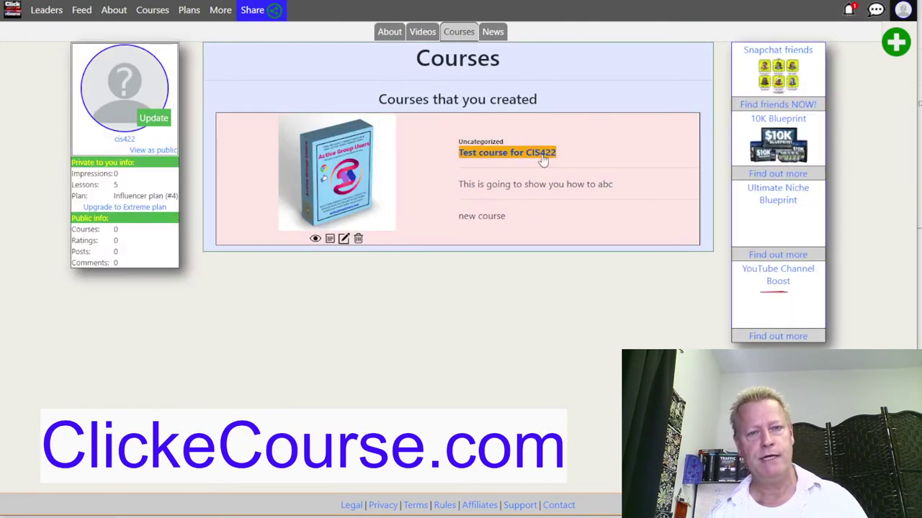
- Add a lesson to Test course for CIS422 by uploading '11-what you'll see why scrape is going.mp4' from Course 2022-08
left_click(364, 177)
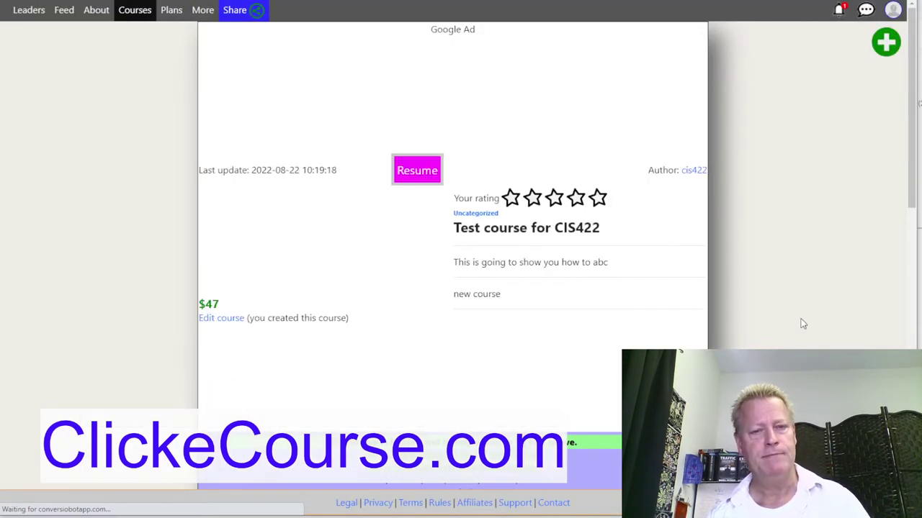
scroll(801, 324, "down", 2)
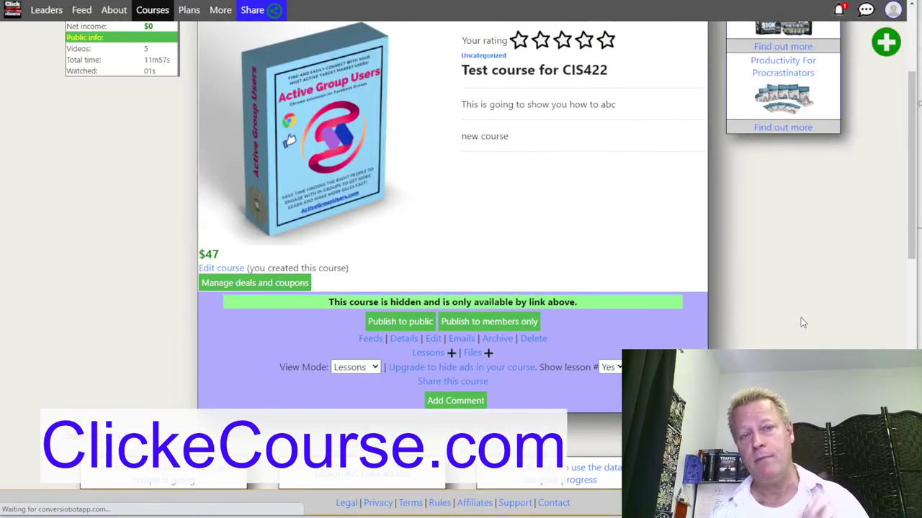
scroll(804, 323, "down", 5)
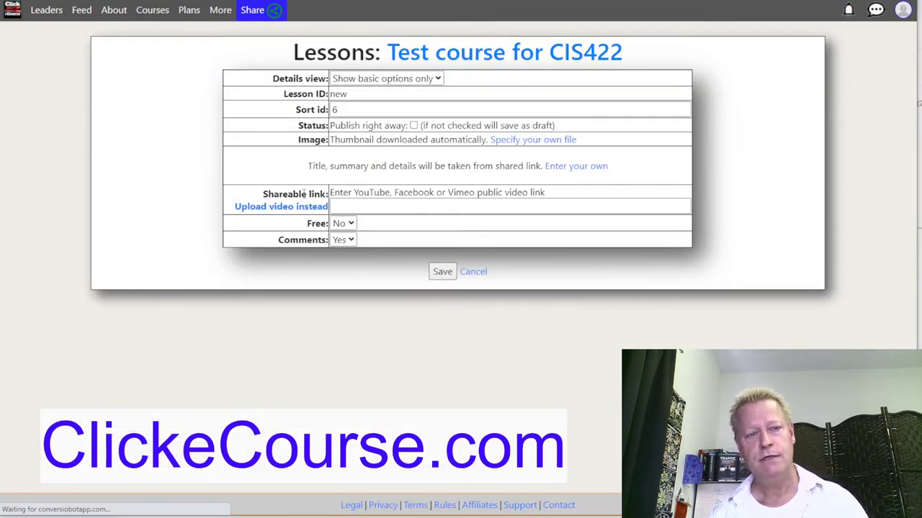
left_click(348, 204)
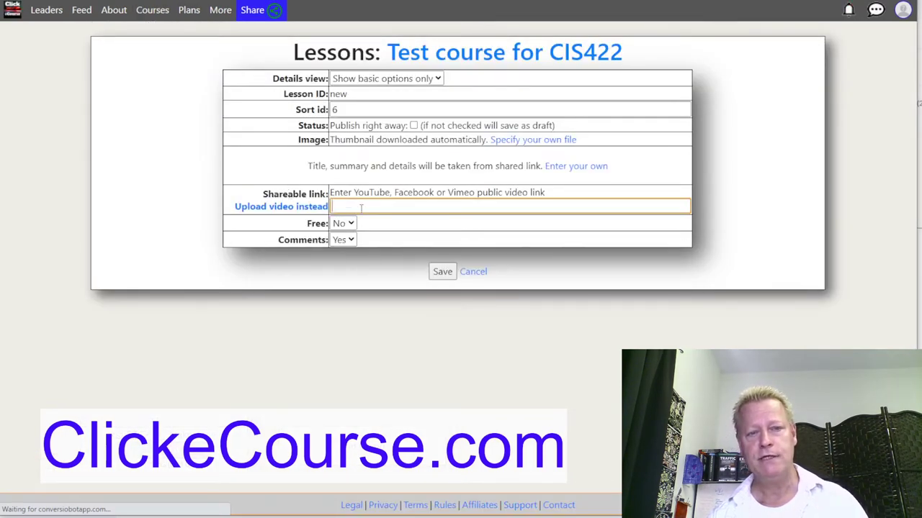
left_click(283, 207)
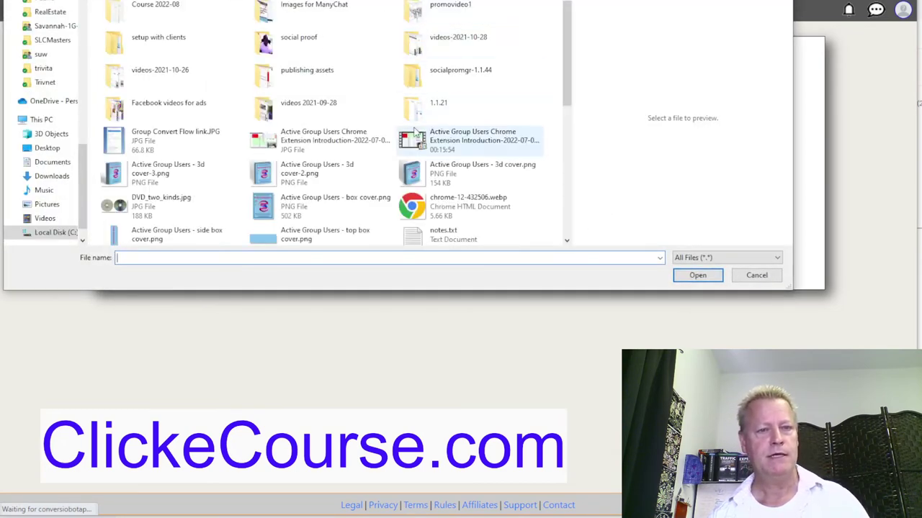
double_click(165, 17)
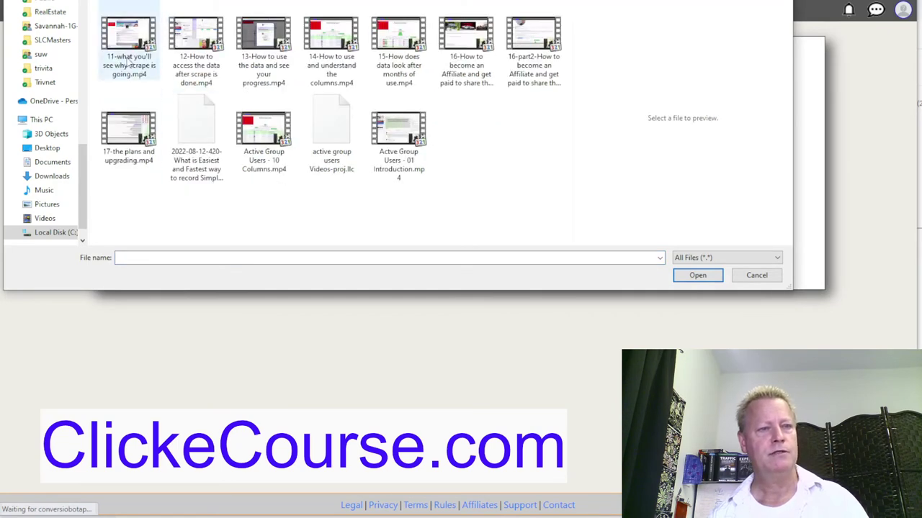
double_click(124, 48)
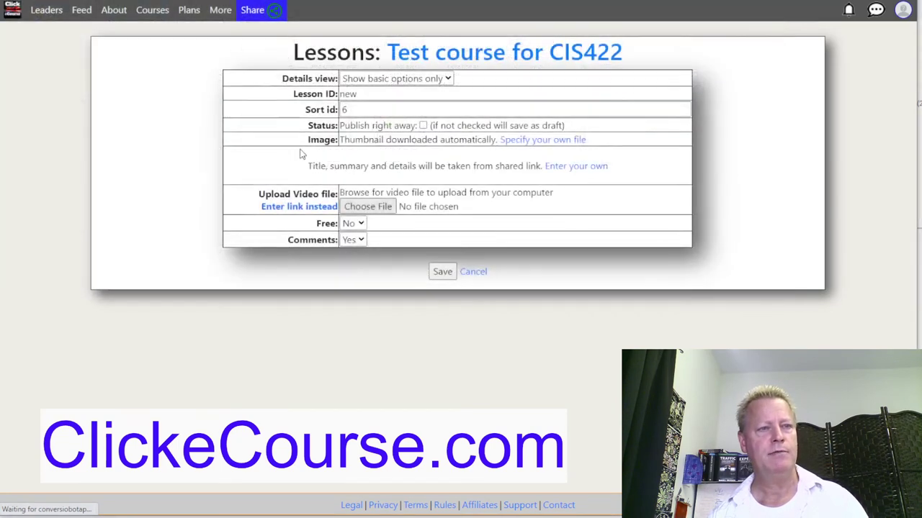
left_click(440, 274)
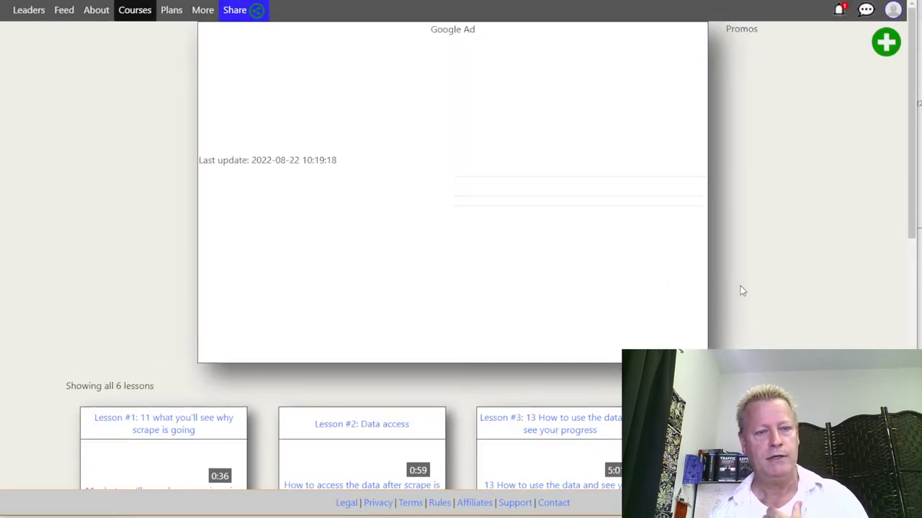
- Publish the new Lesson #6
scroll(746, 283, "down", 10)
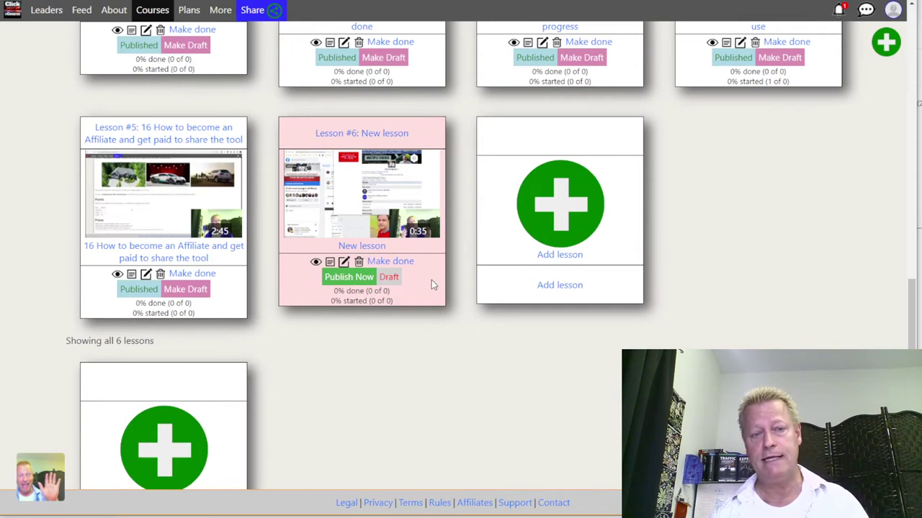
left_click(355, 278)
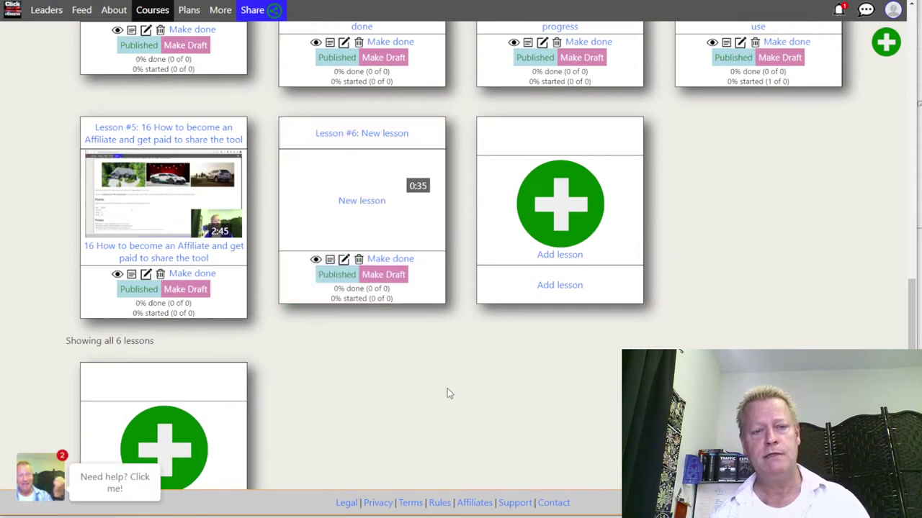
scroll(684, 345, "up", 3)
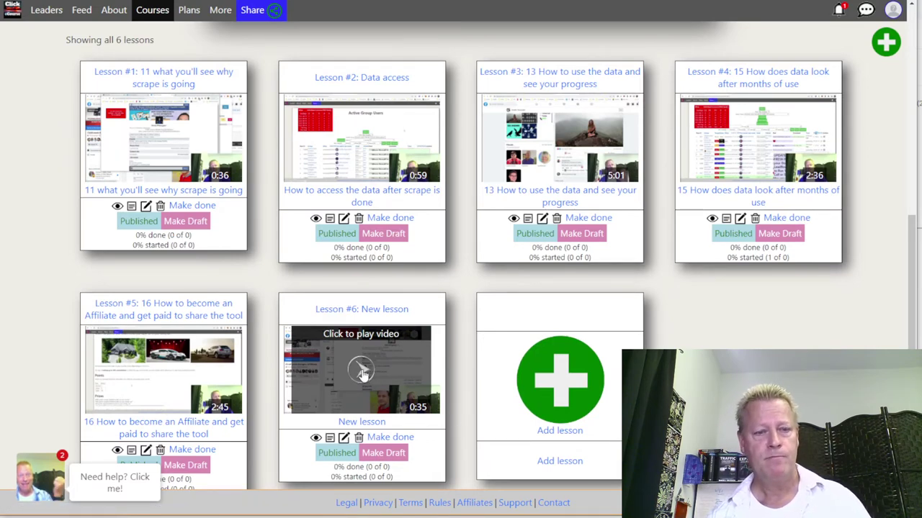
- Open Lesson #6, play its video muted, then pause it
left_click(361, 369)
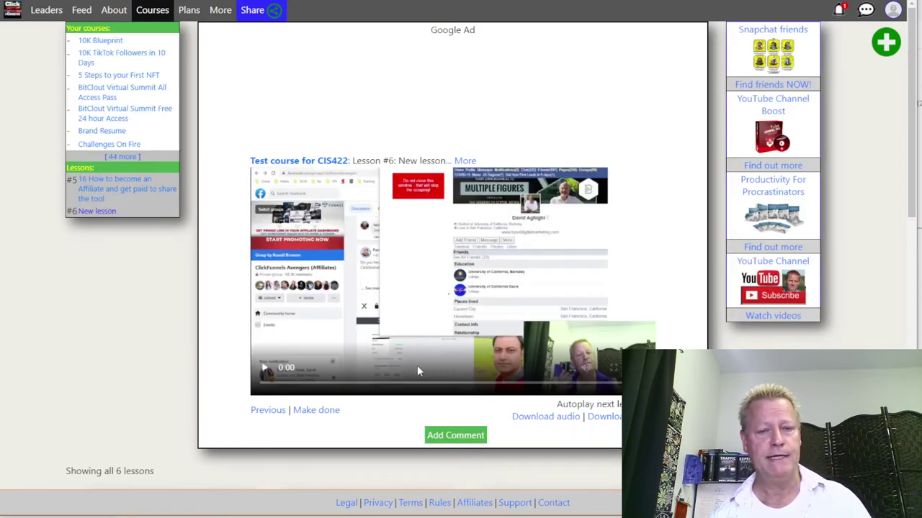
left_click(265, 368)
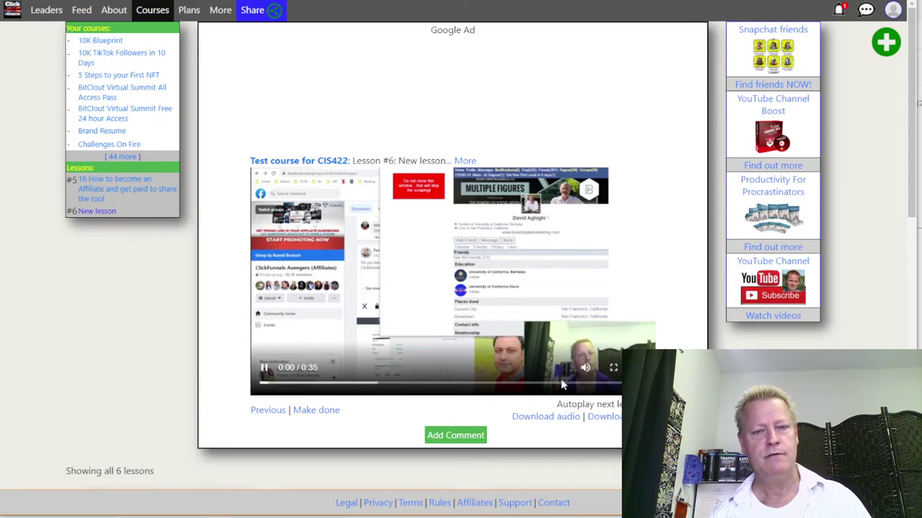
left_click(585, 367)
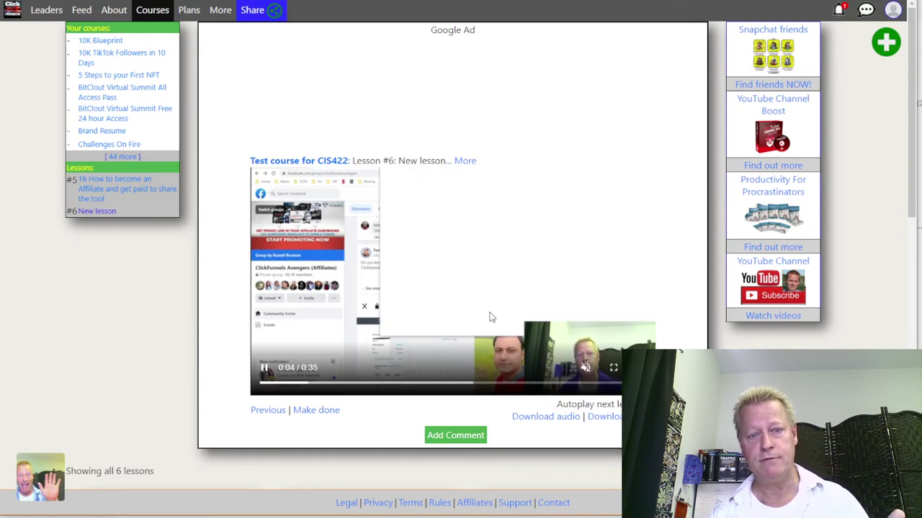
scroll(489, 317, "down", 2)
scroll(468, 321, "up", 2)
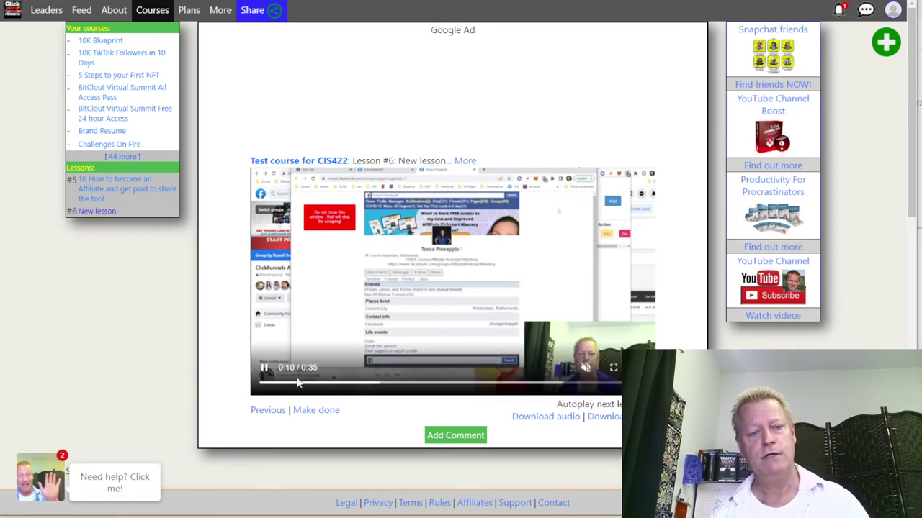
left_click(265, 368)
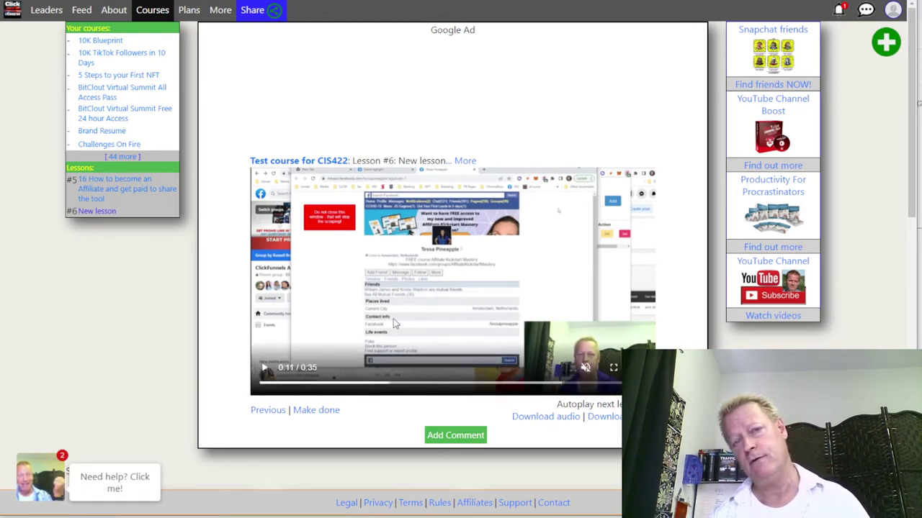
scroll(393, 320, "down", 10)
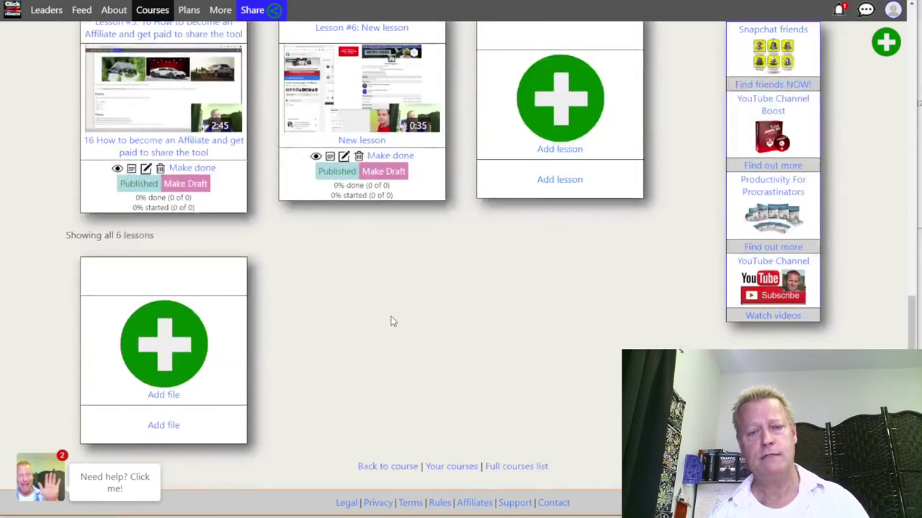
scroll(519, 362, "up", 6)
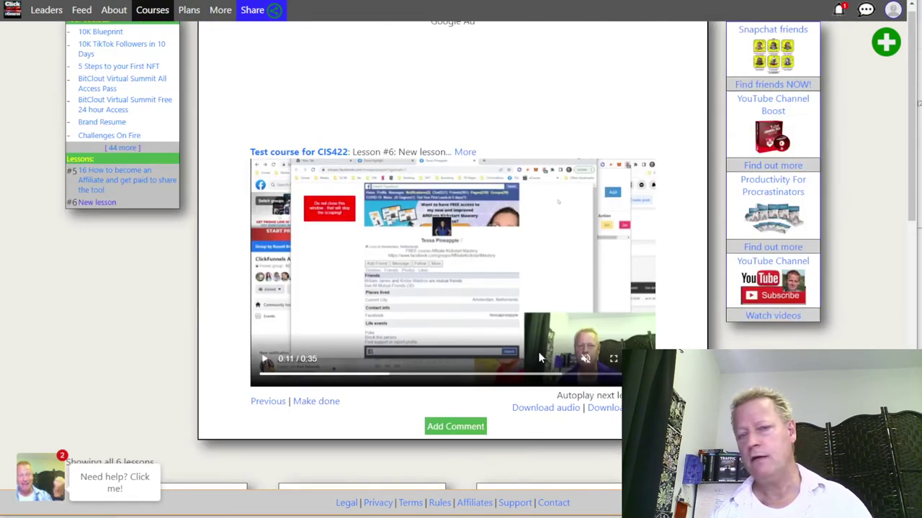
scroll(510, 274, "up", 1)
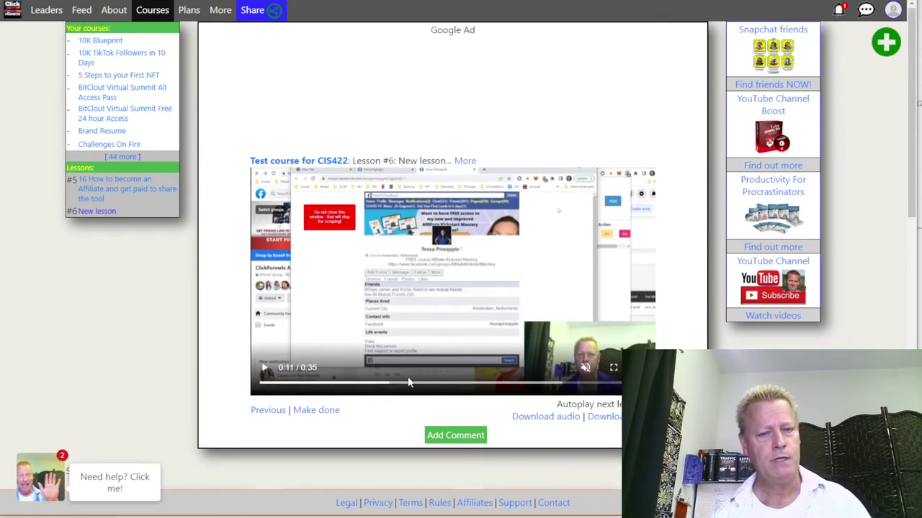
scroll(414, 382, "down", 4)
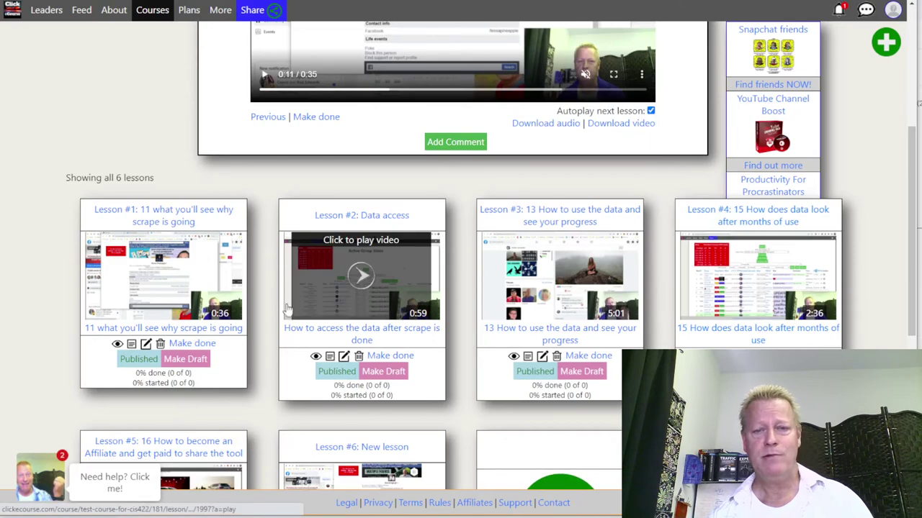
scroll(473, 389, "up", 4)
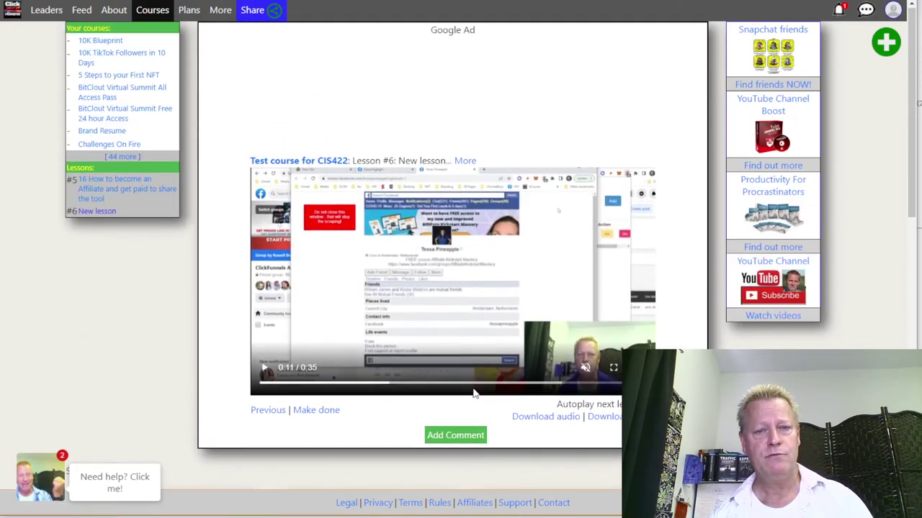
scroll(473, 393, "down", 4)
scroll(473, 393, "up", 4)
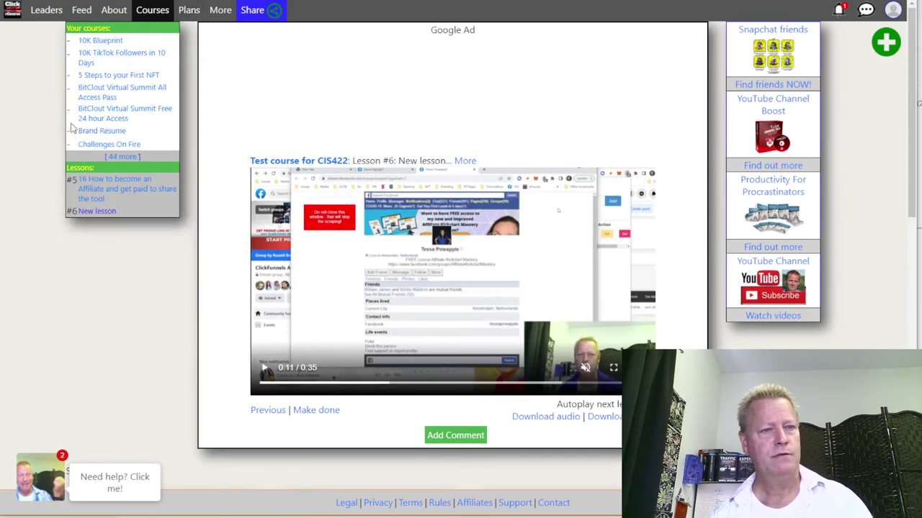
scroll(277, 260, "down", 4)
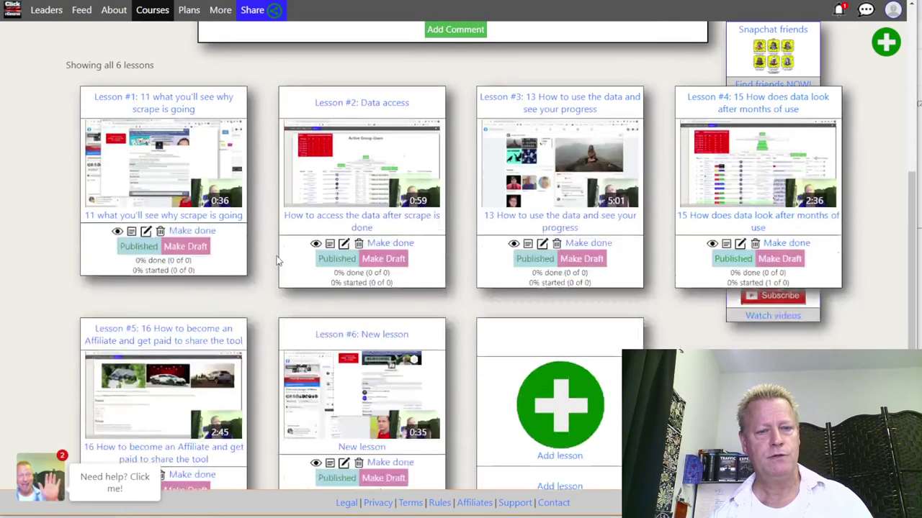
scroll(278, 261, "up", 4)
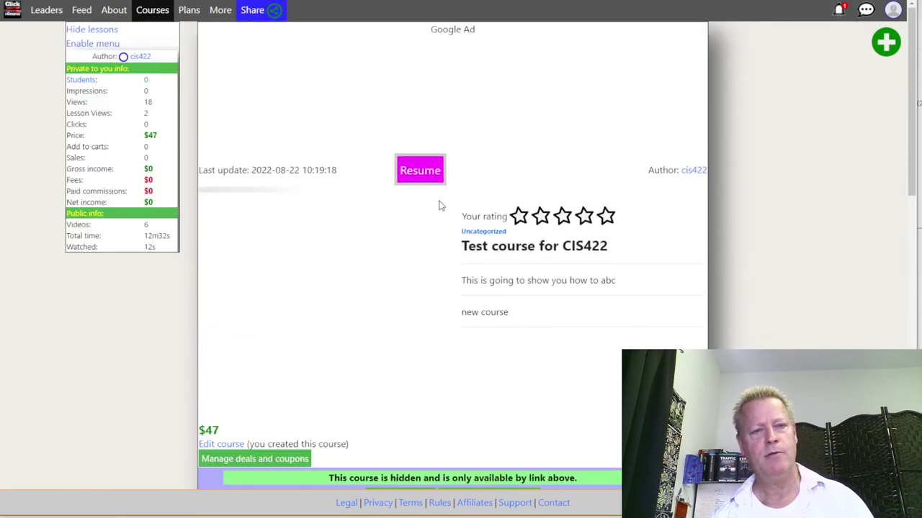
- Create a deal dropping the course price to 7 until 2022-08-25, then close the deals window
scroll(551, 277, "down", 2)
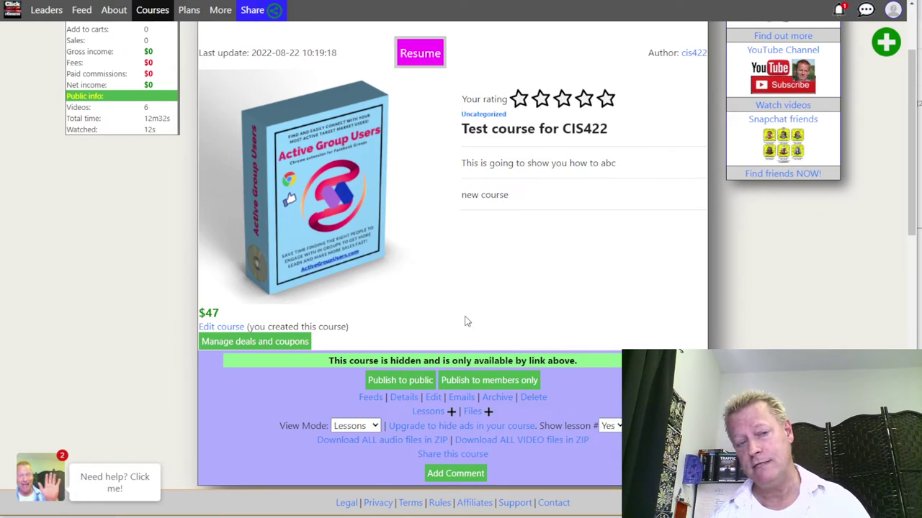
left_click(247, 344)
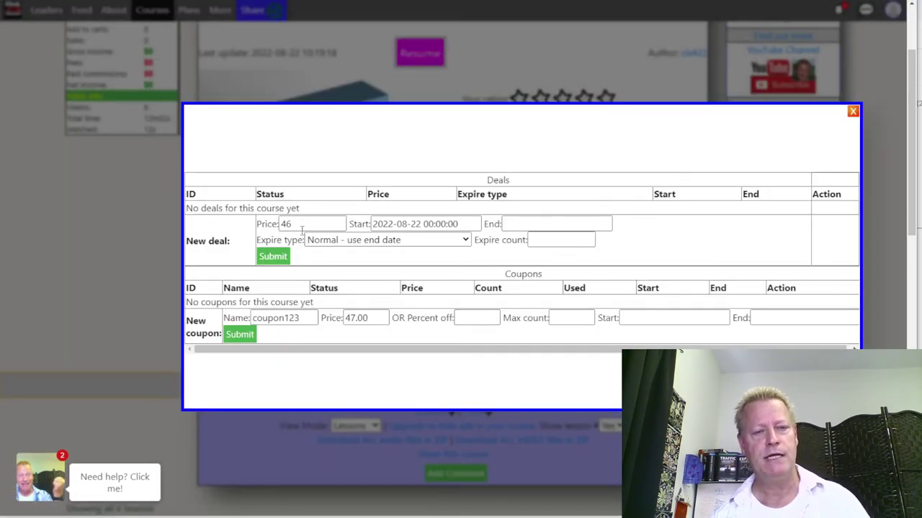
left_click_drag(300, 224, 267, 224)
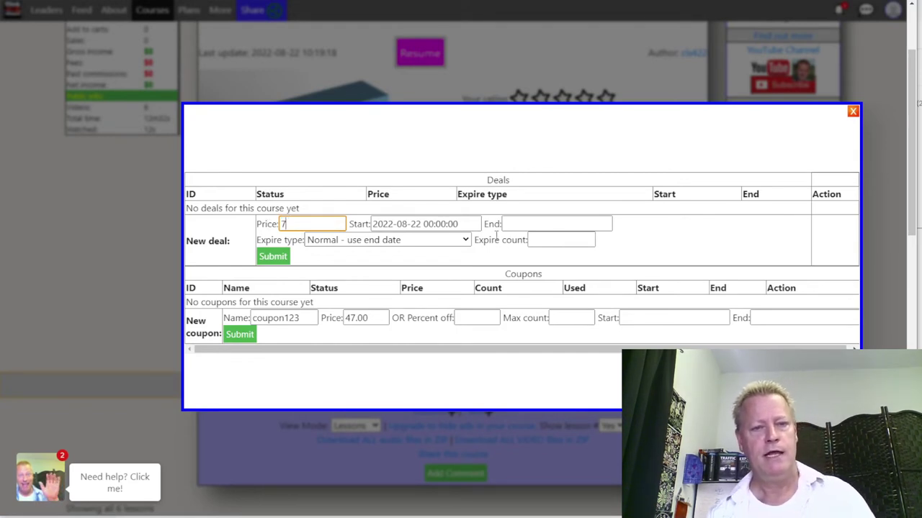
left_click(527, 224)
type("2022-")
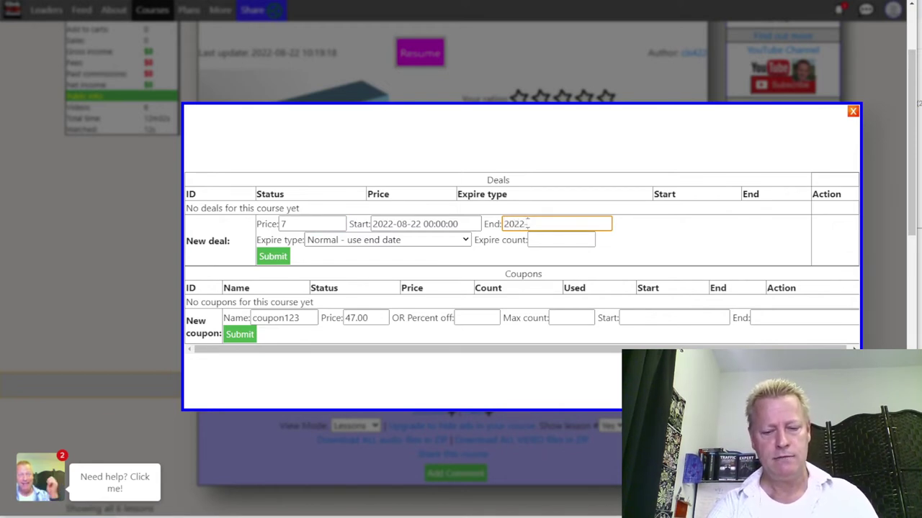
type("08-25")
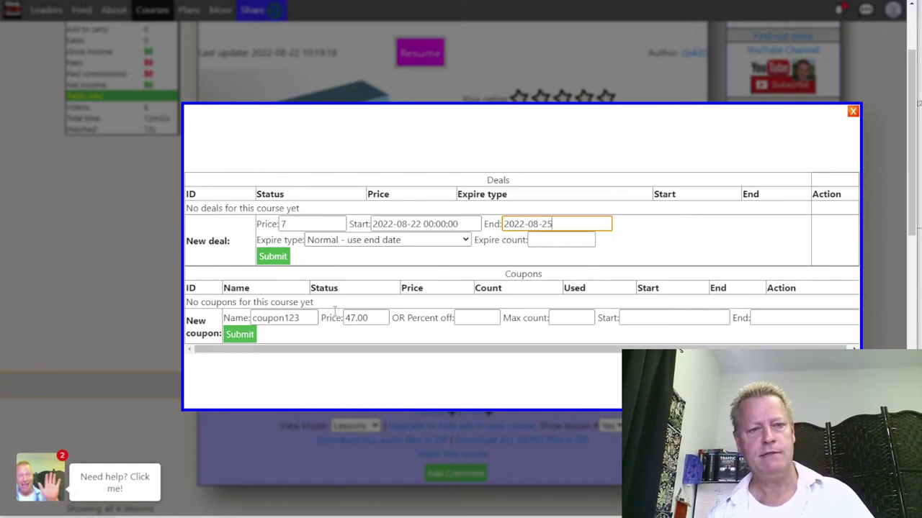
left_click(274, 258)
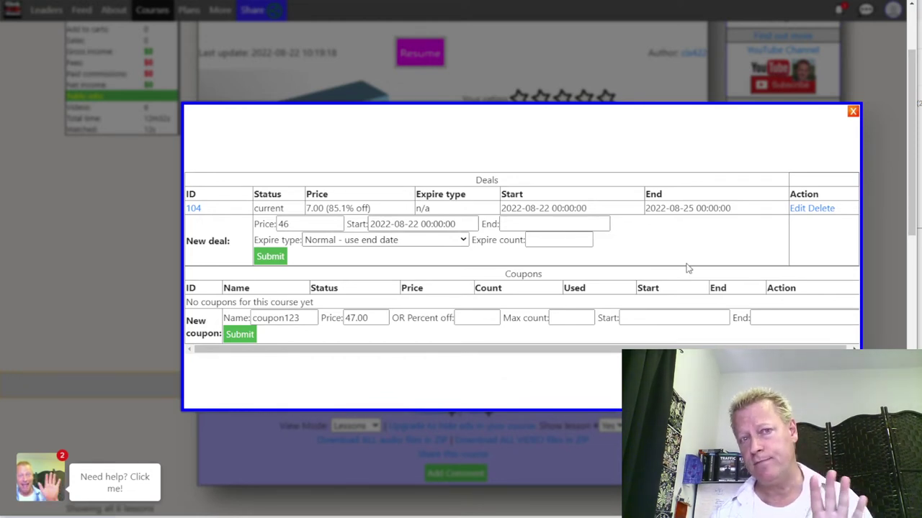
left_click(853, 112)
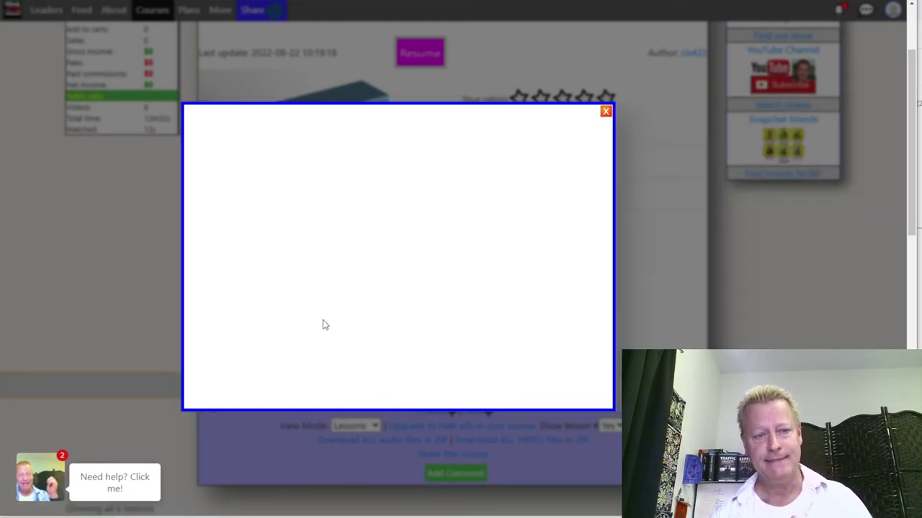
left_click(605, 113)
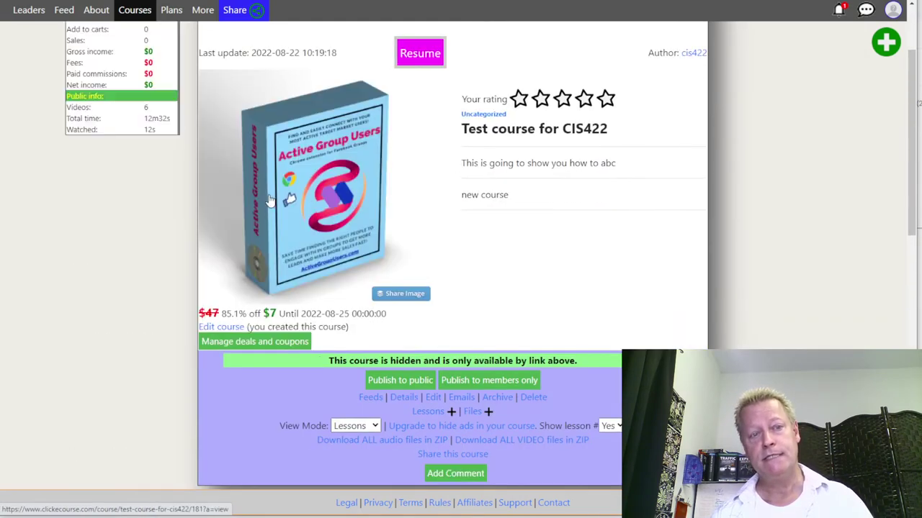
- Highlight the deal's 08-25 end date and reopen the deals and coupons manager
left_click_drag(339, 314, 350, 314)
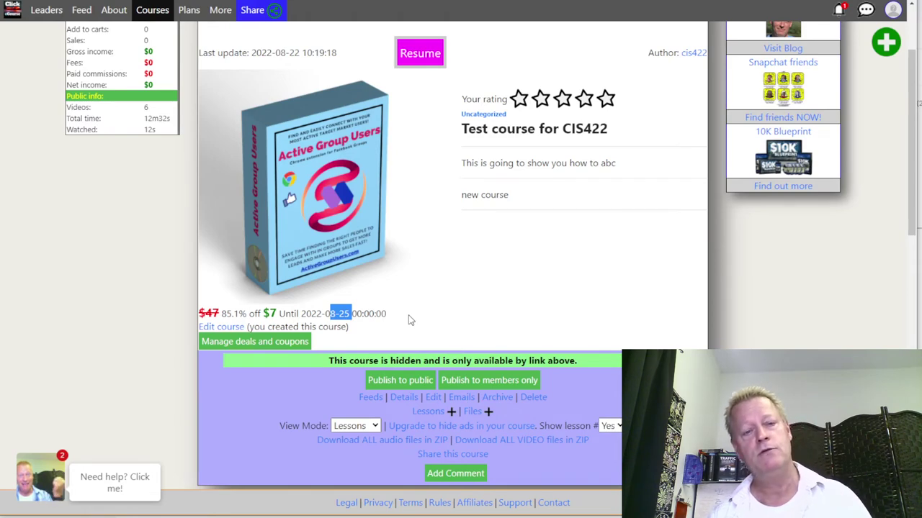
left_click(250, 343)
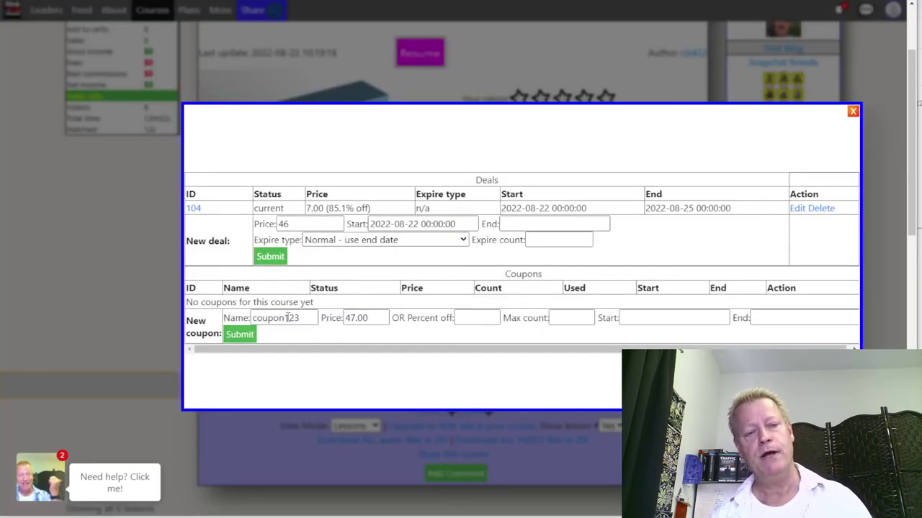
- Create coupon 'onedollar' priced 1 with max 10 uses, then open its link privately
key("Tab")
type("1")
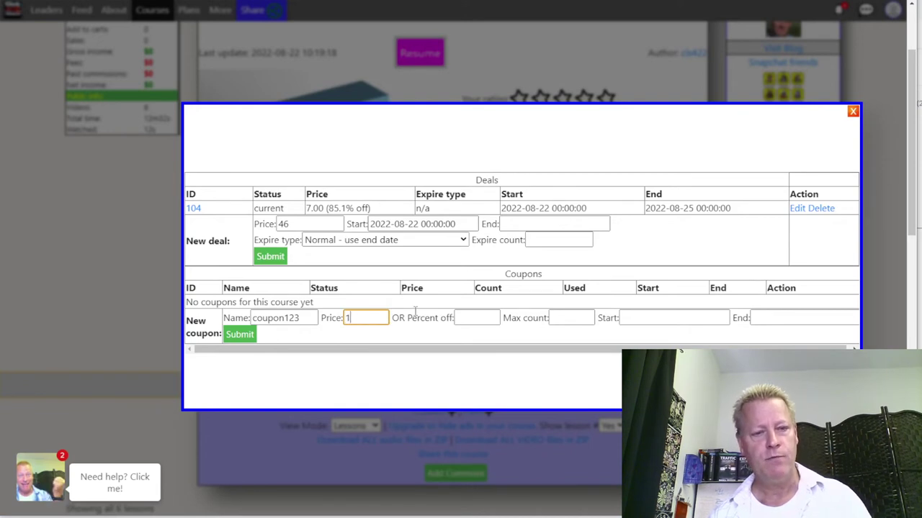
left_click(480, 314)
double_click(302, 318)
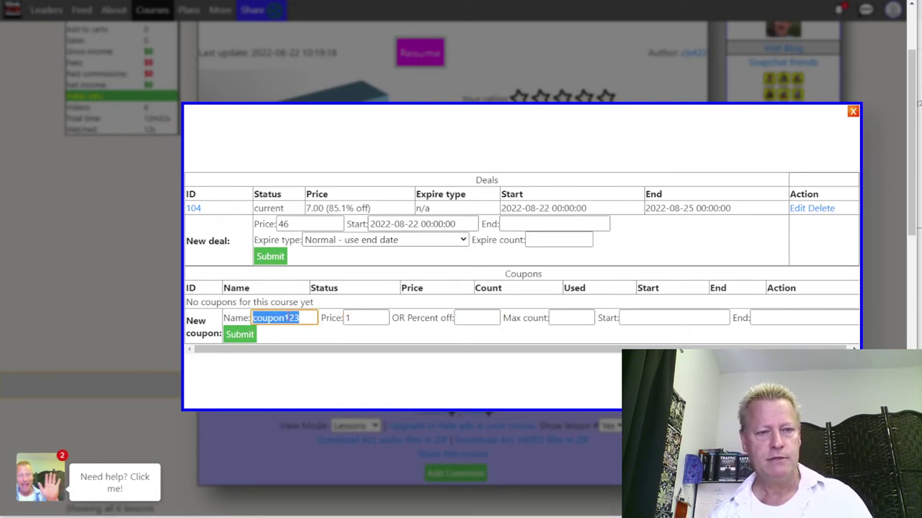
type("onedollar")
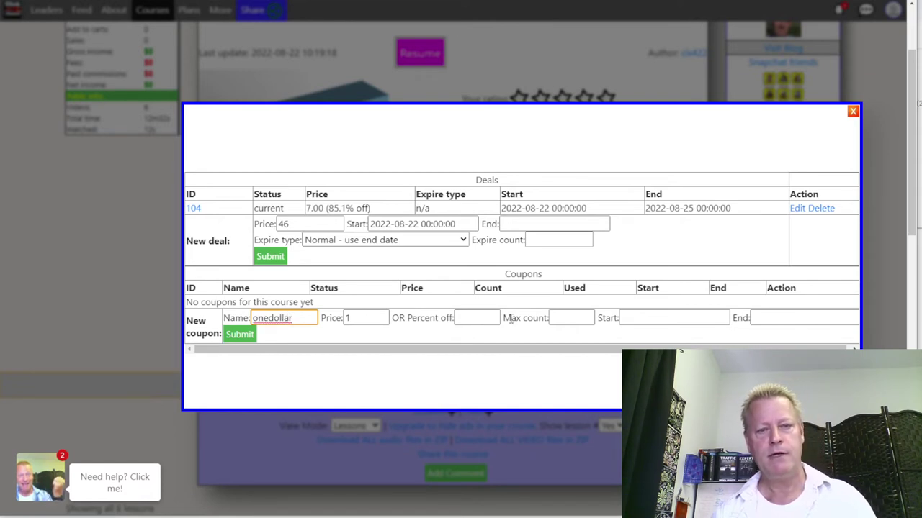
left_click(576, 317)
type("10")
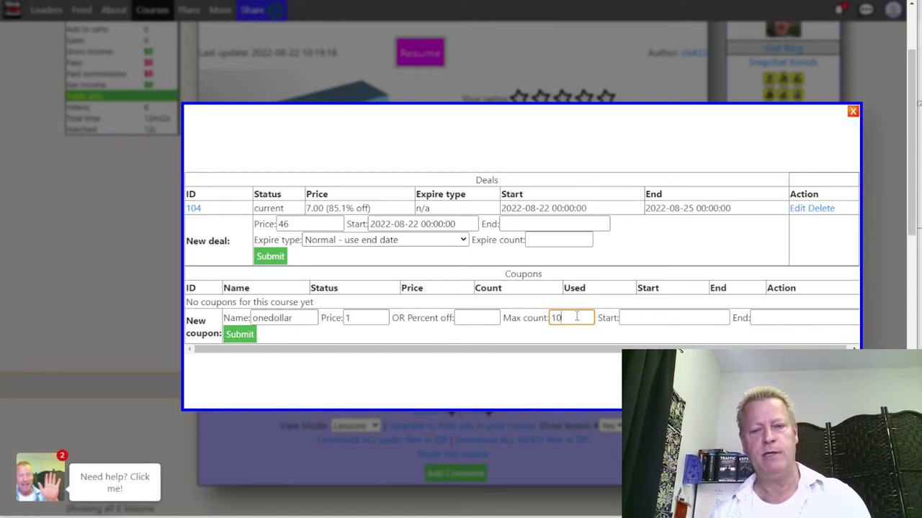
left_click(510, 339)
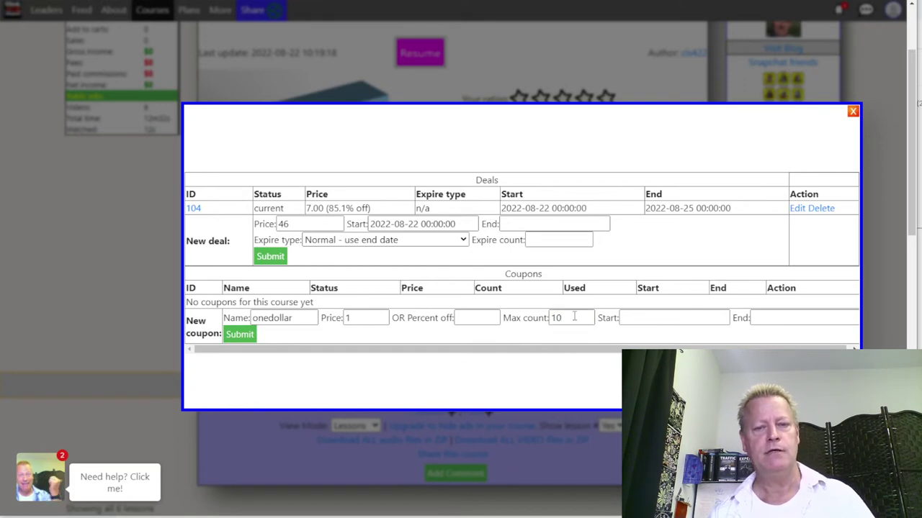
left_click(241, 335)
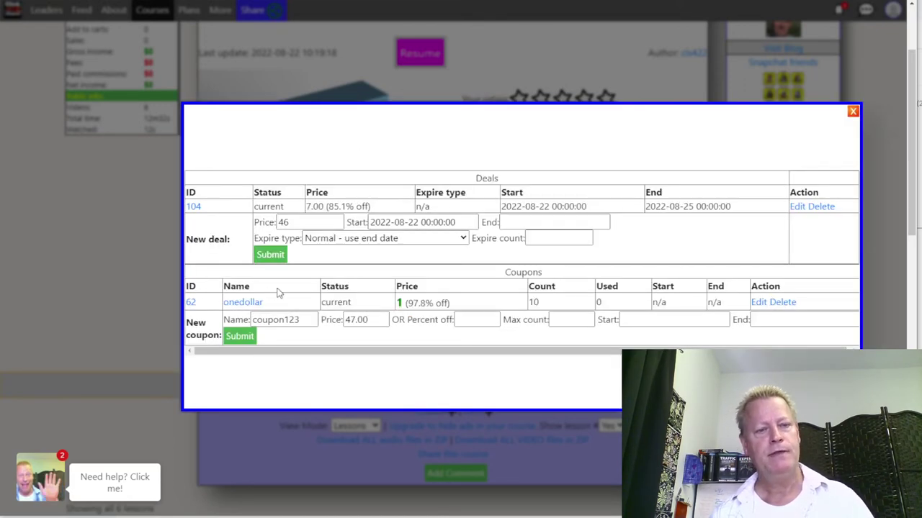
right_click(239, 303)
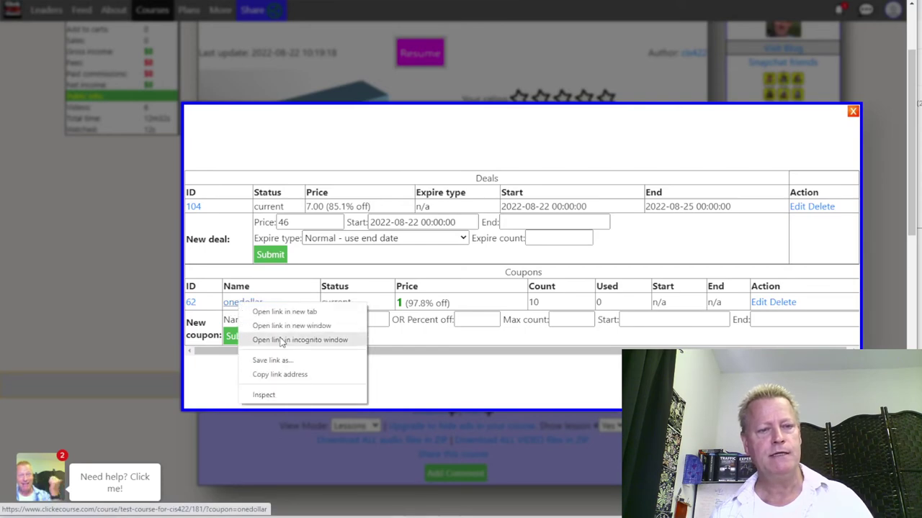
left_click(277, 339)
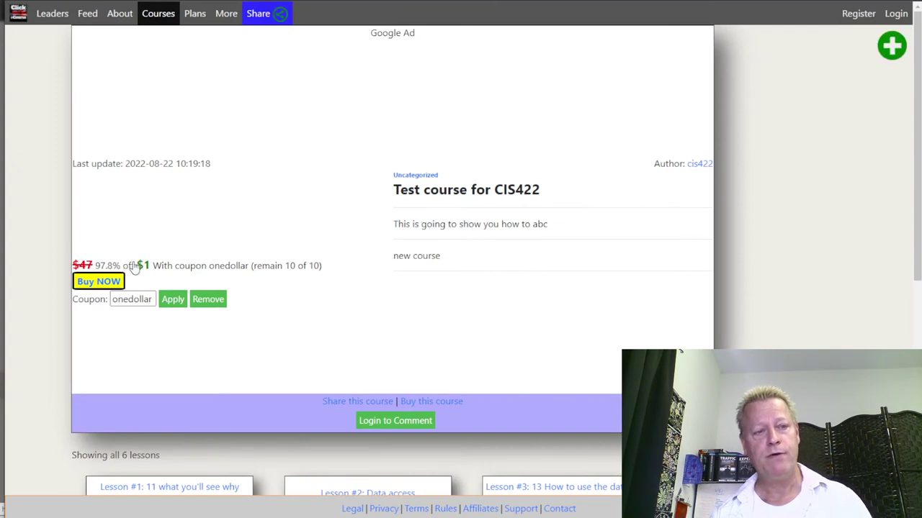
scroll(344, 411, "down", 2)
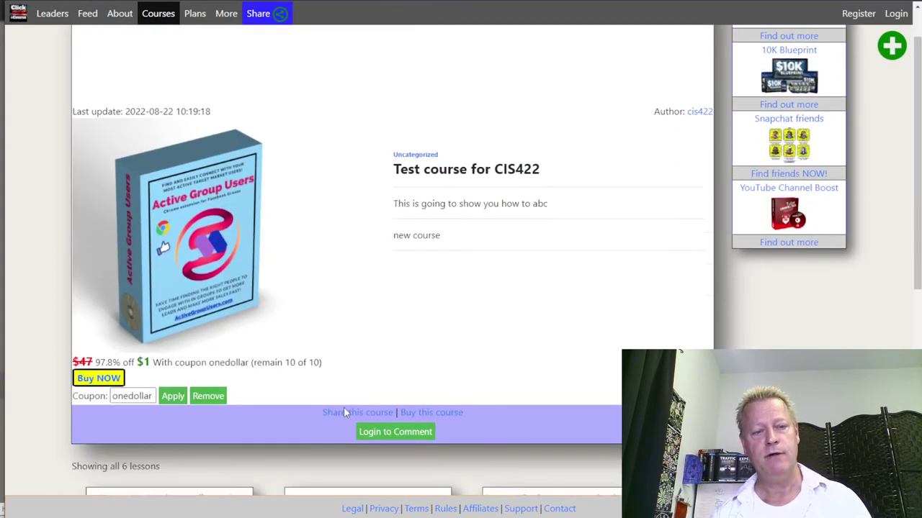
left_click_drag(286, 248, 334, 245)
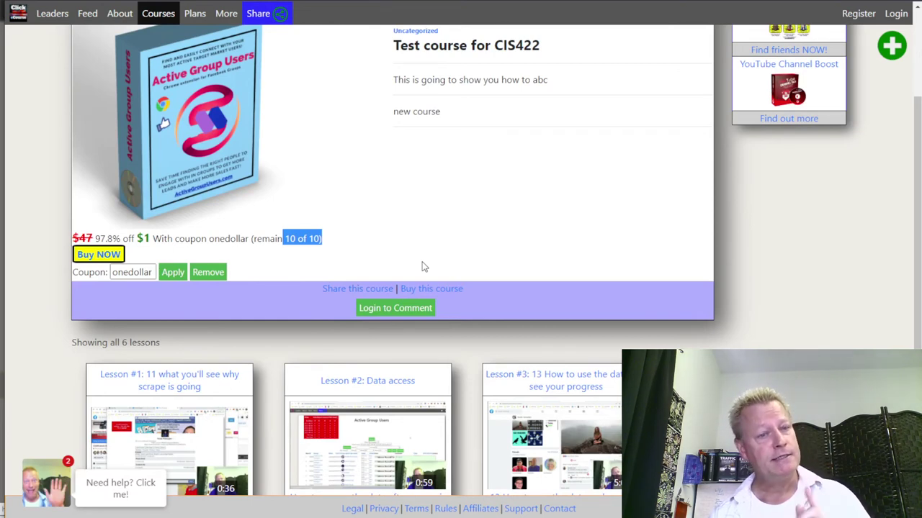
double_click(118, 271)
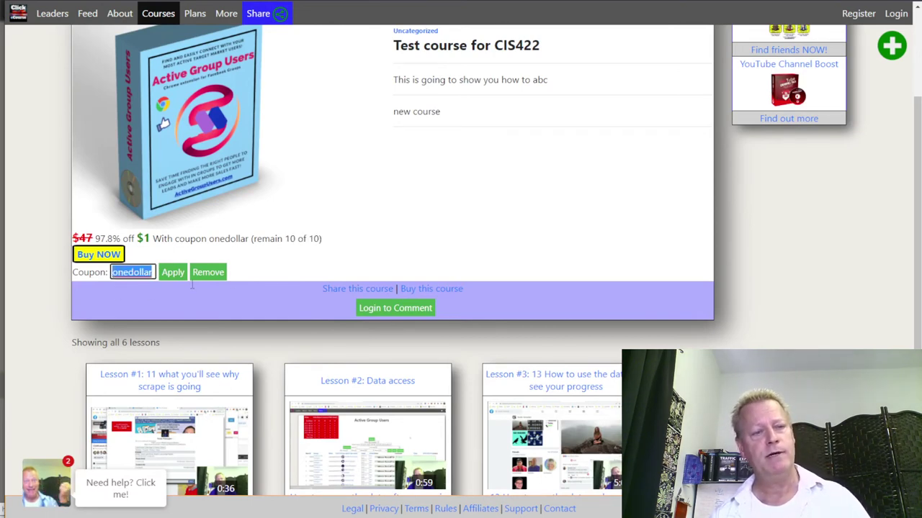
scroll(401, 243, "up", 3)
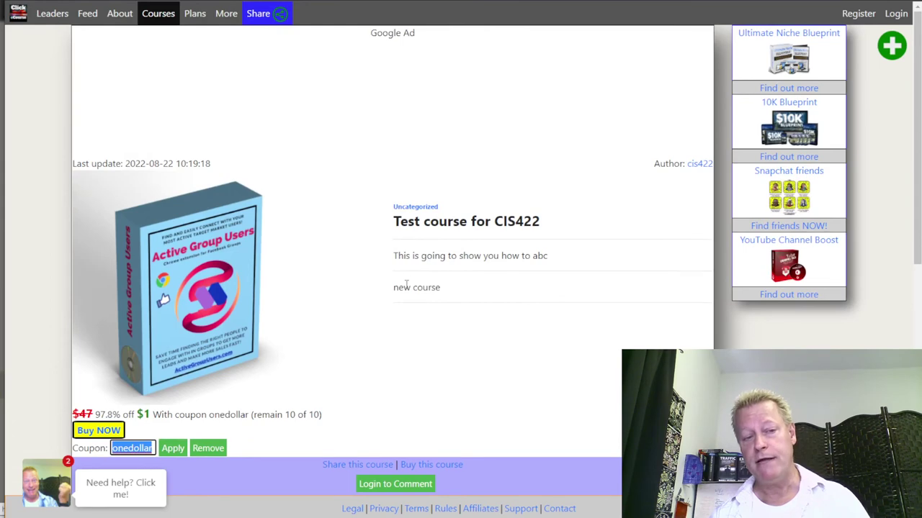
scroll(407, 287, "down", 3)
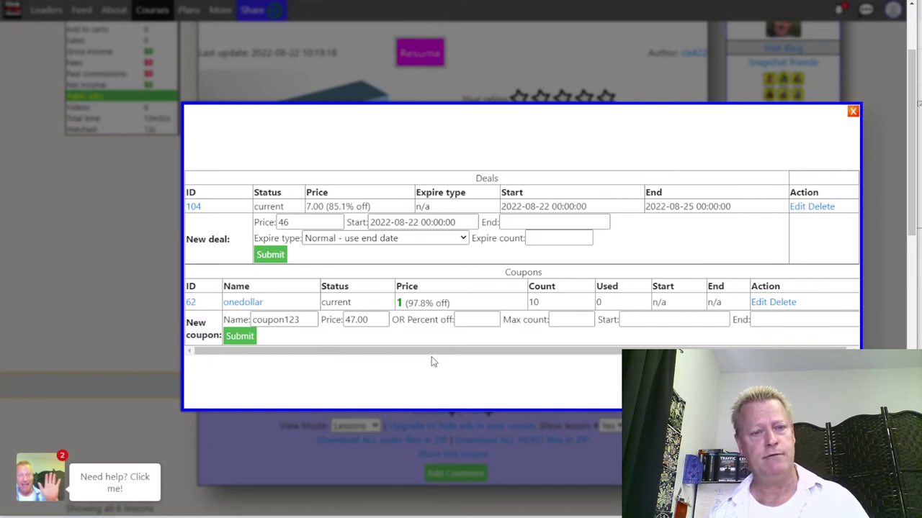
- Close the deals and coupons window and scroll down to the lesson cards
left_click(852, 111)
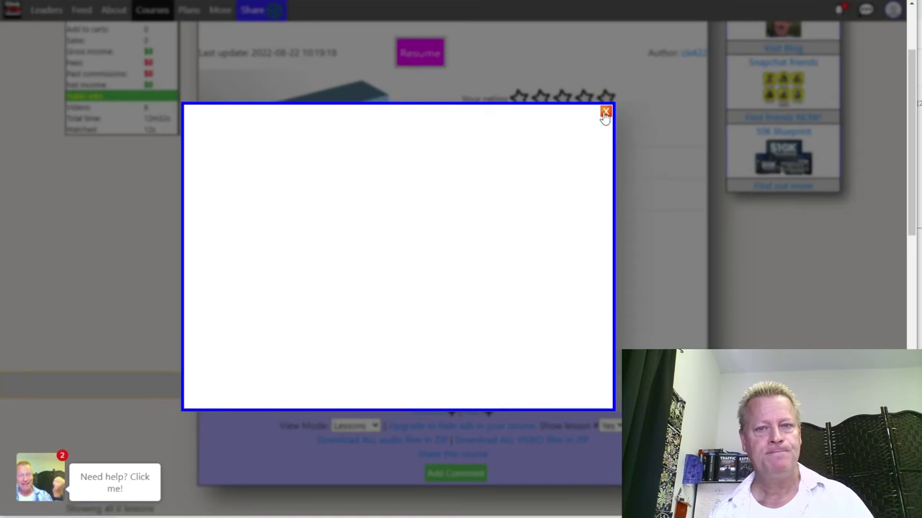
left_click(605, 114)
scroll(489, 301, "down", 5)
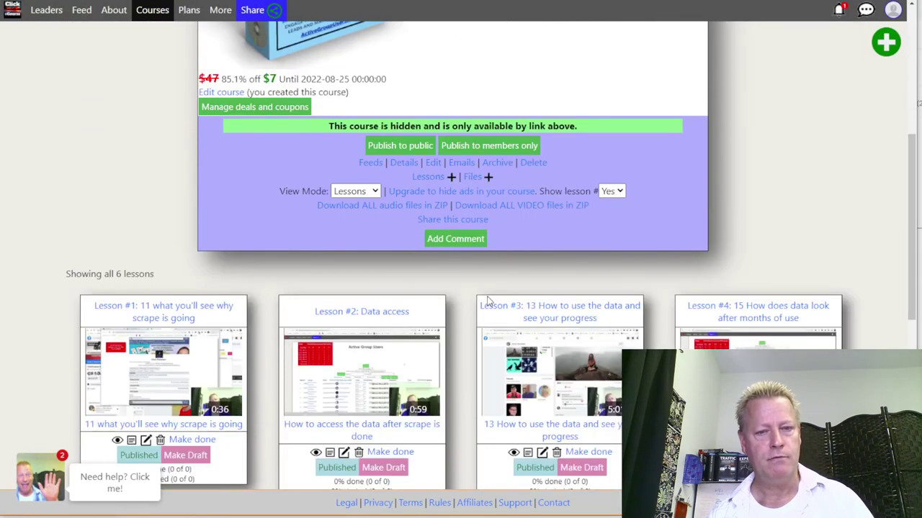
scroll(449, 349, "down", 4)
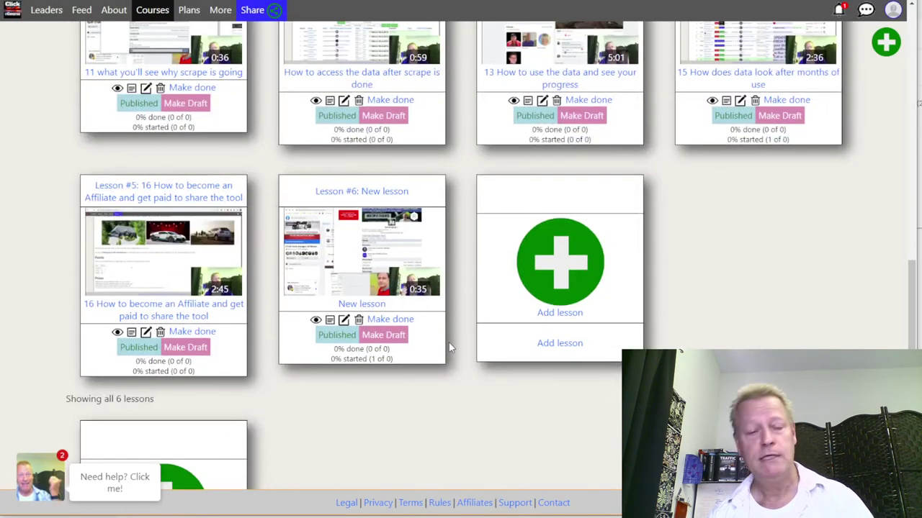
scroll(449, 349, "up", 6)
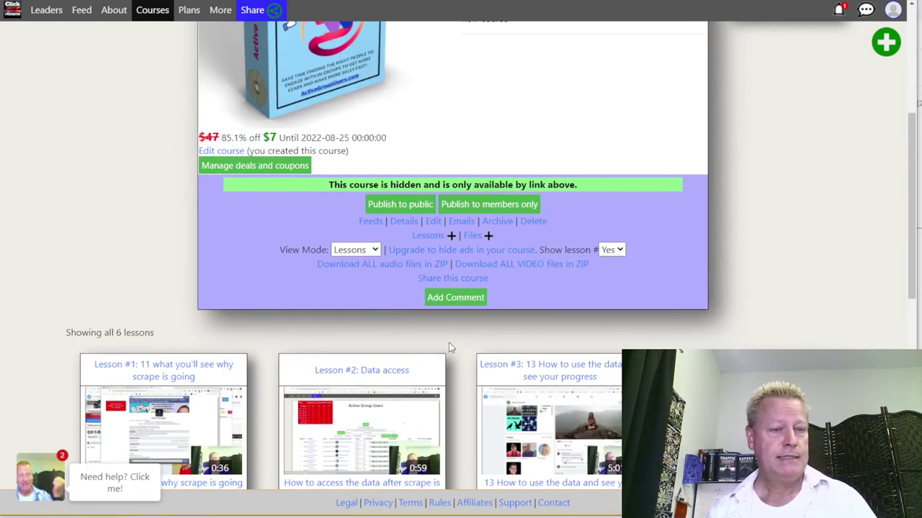
scroll(449, 348, "down", 5)
scroll(450, 349, "up", 5)
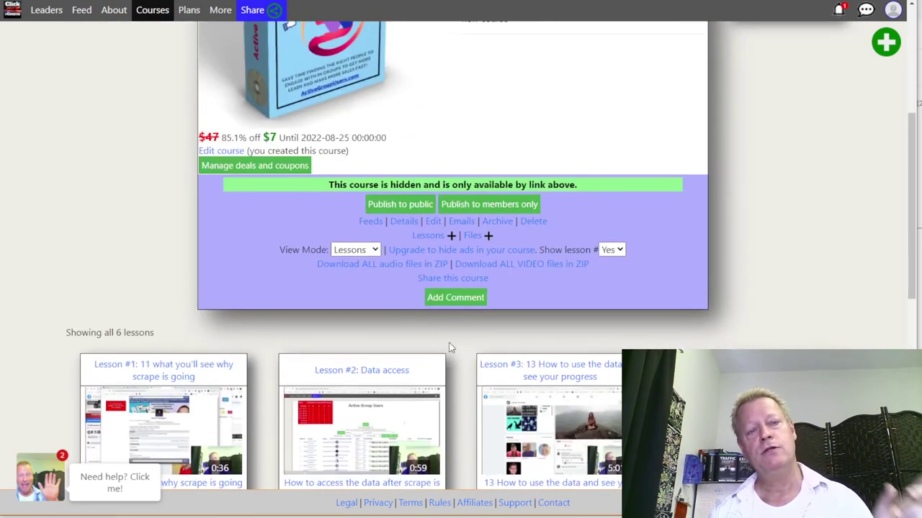
scroll(449, 348, "up", 4)
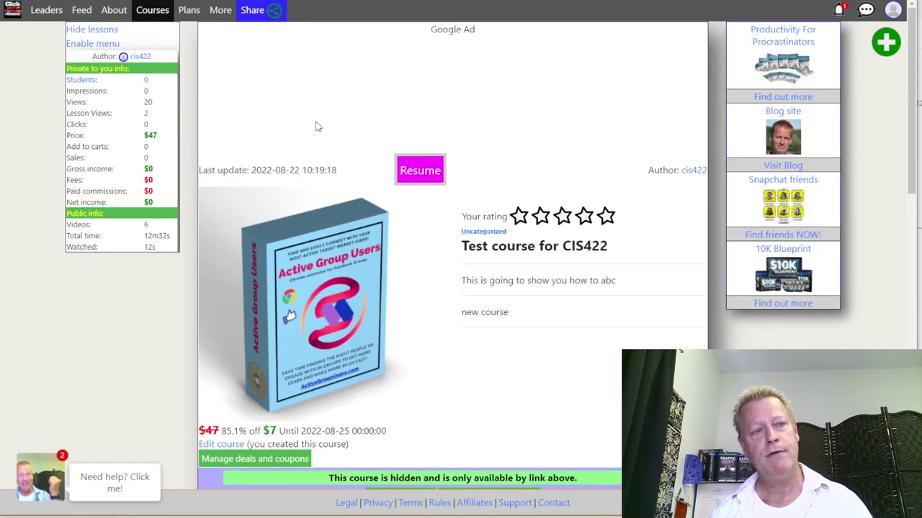
scroll(371, 390, "down", 4)
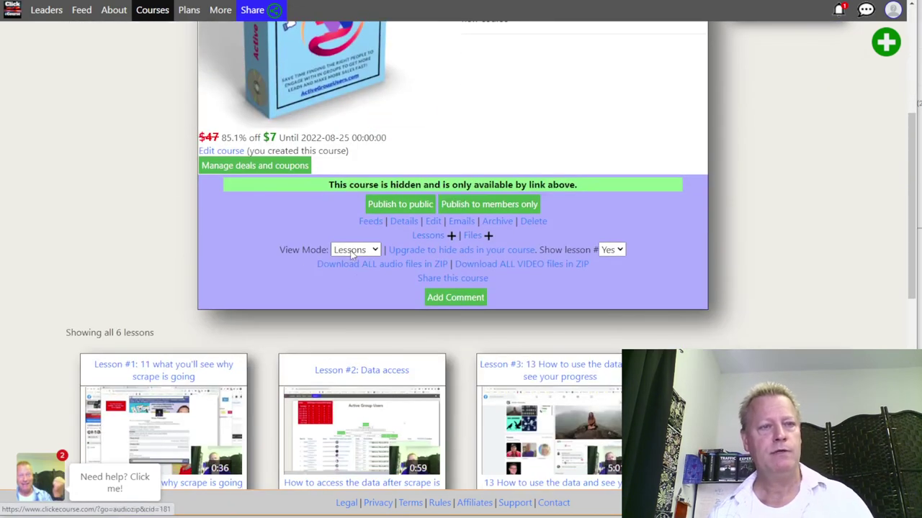
scroll(372, 390, "down", 2)
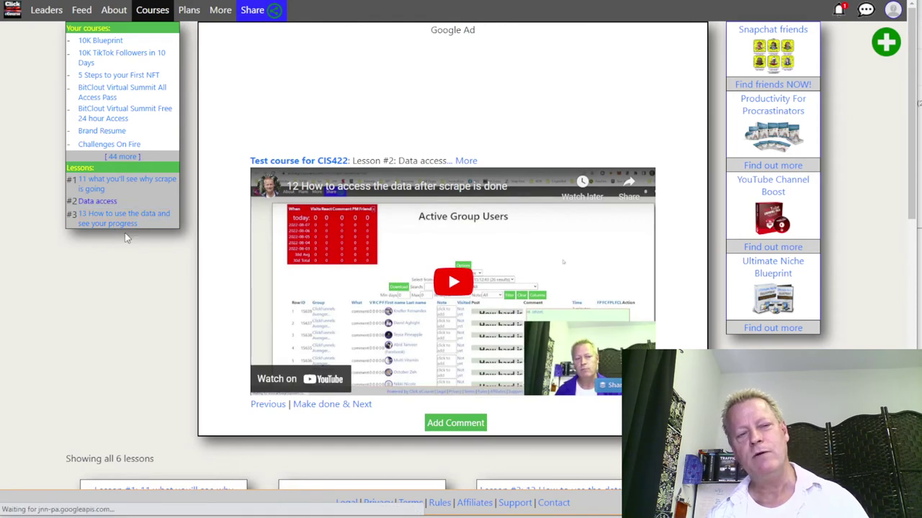
- Turn on the course navigation menu, go to Details, and play lesson #3's video
scroll(126, 237, "down", 3)
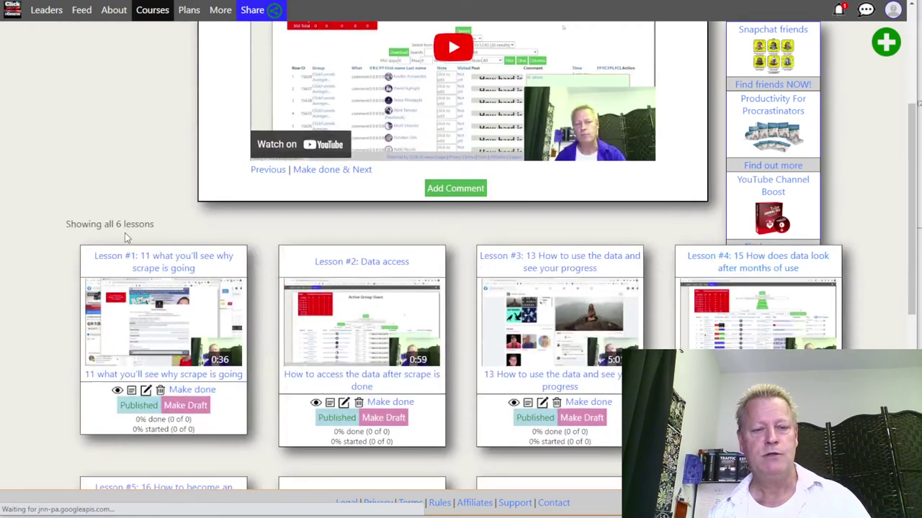
scroll(147, 234, "up", 3)
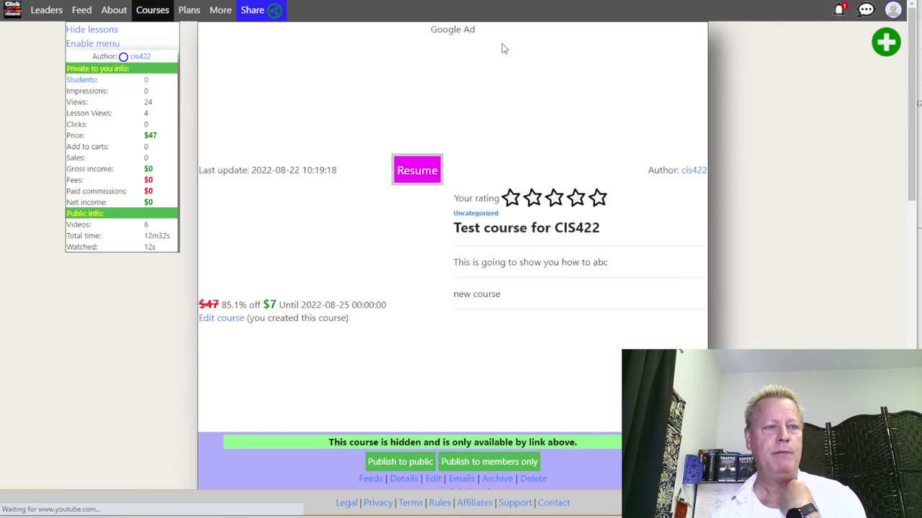
left_click(92, 45)
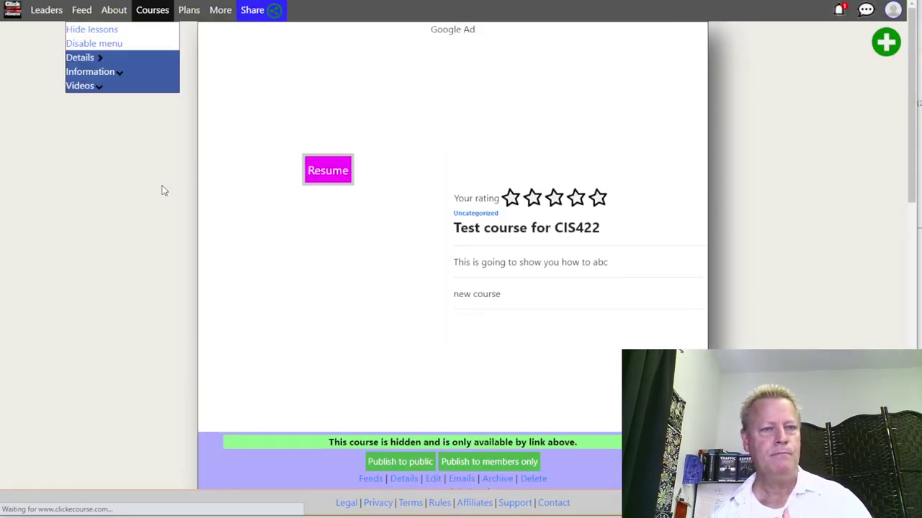
left_click(83, 58)
scroll(380, 304, "down", 5)
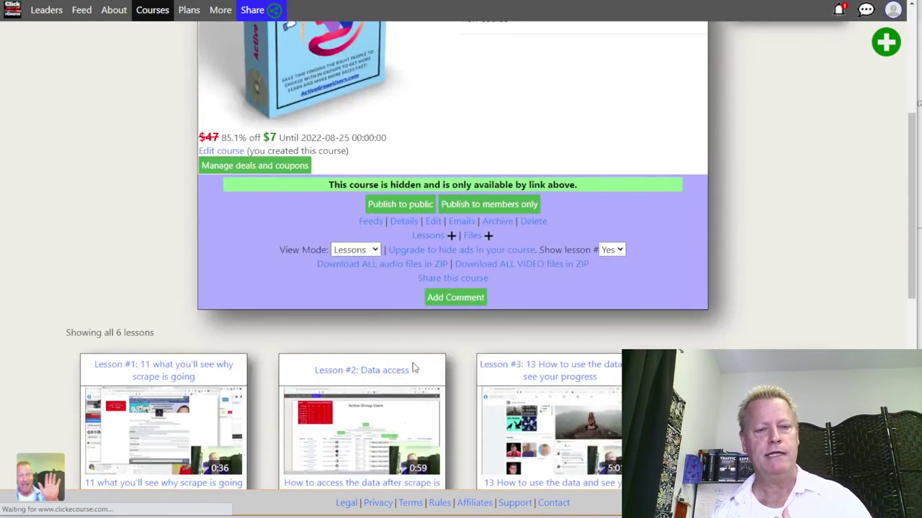
left_click(561, 259)
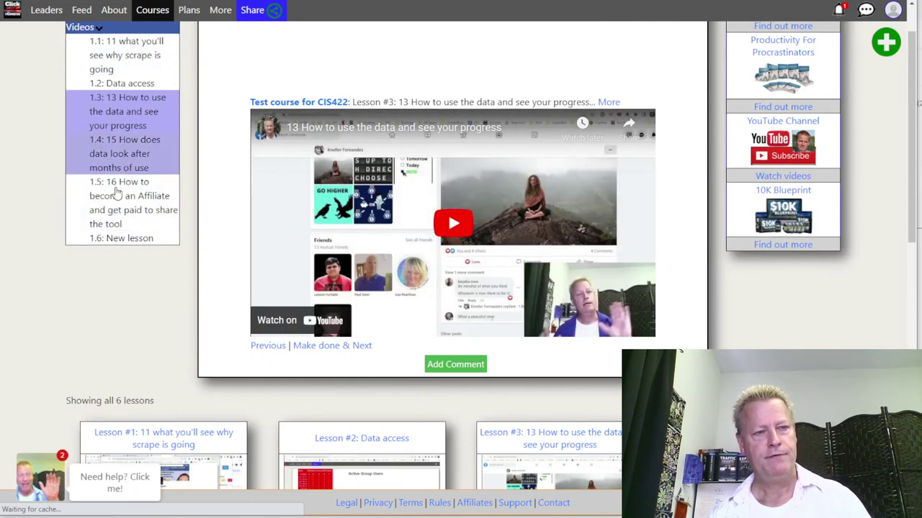
- Collapse and re-expand the Videos and course statistics sections of the details menu
scroll(124, 160, "up", 1)
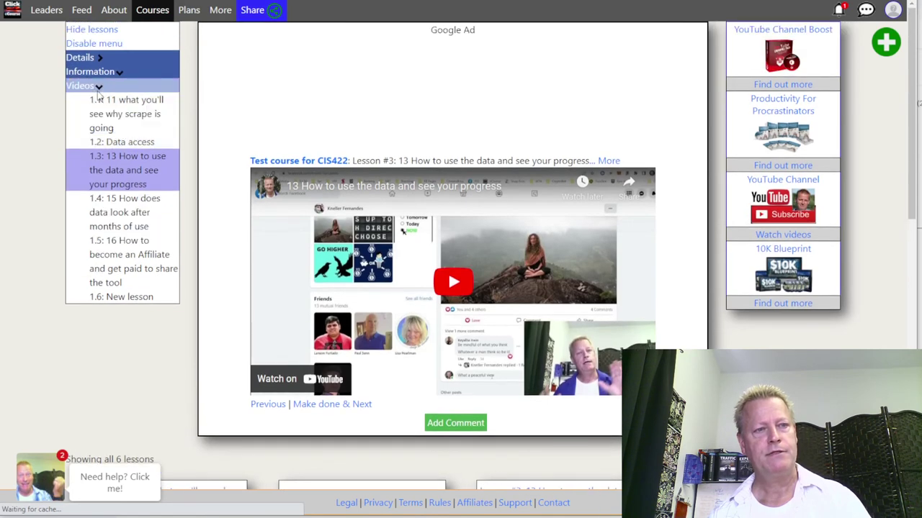
left_click(88, 86)
left_click(98, 76)
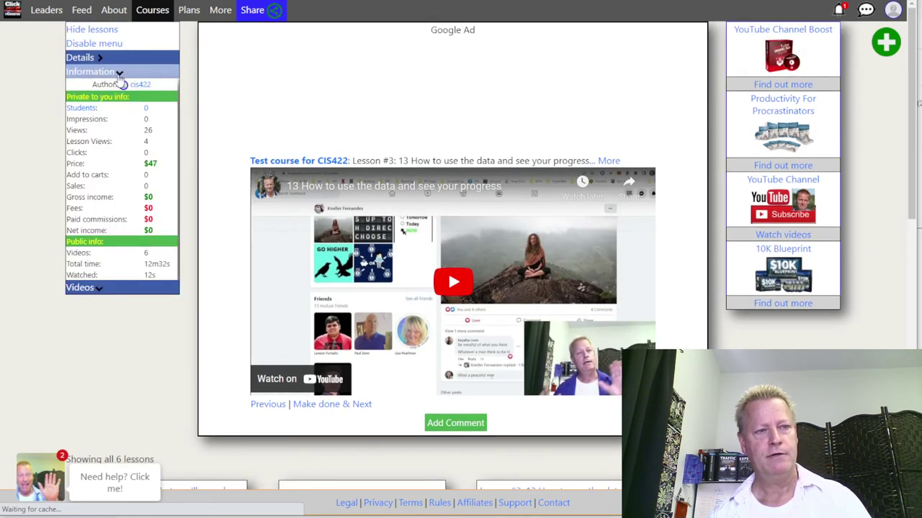
left_click(100, 72)
left_click(89, 58)
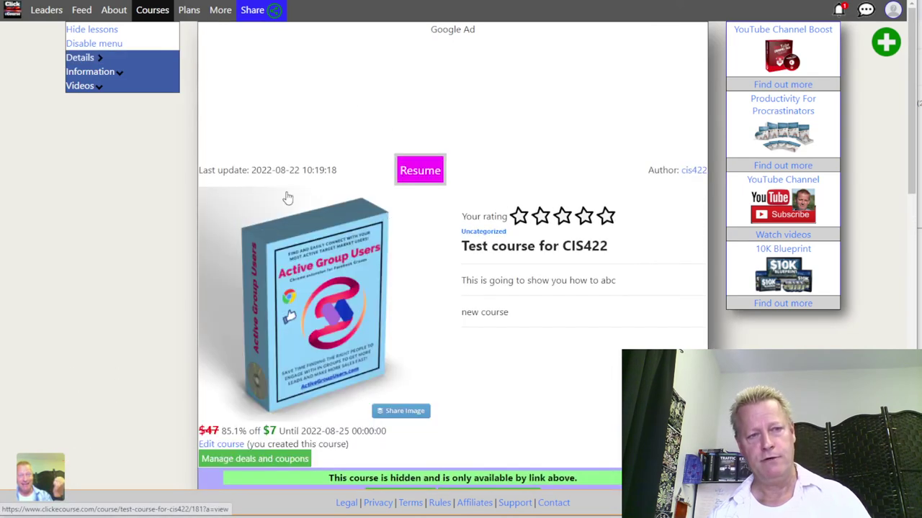
left_click(79, 87)
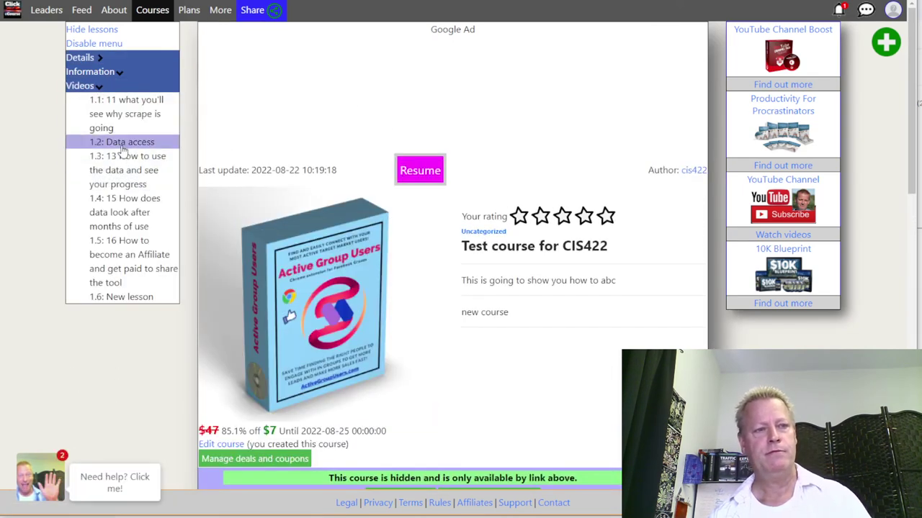
- Open lesson 1.4, then open Lesson #6 from its tile
left_click(122, 227)
scroll(513, 281, "down", 1)
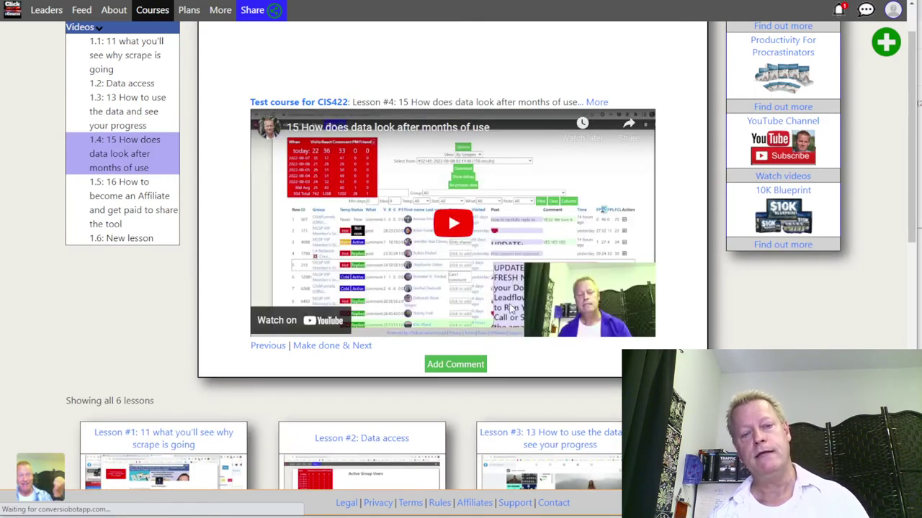
scroll(650, 324, "down", 3)
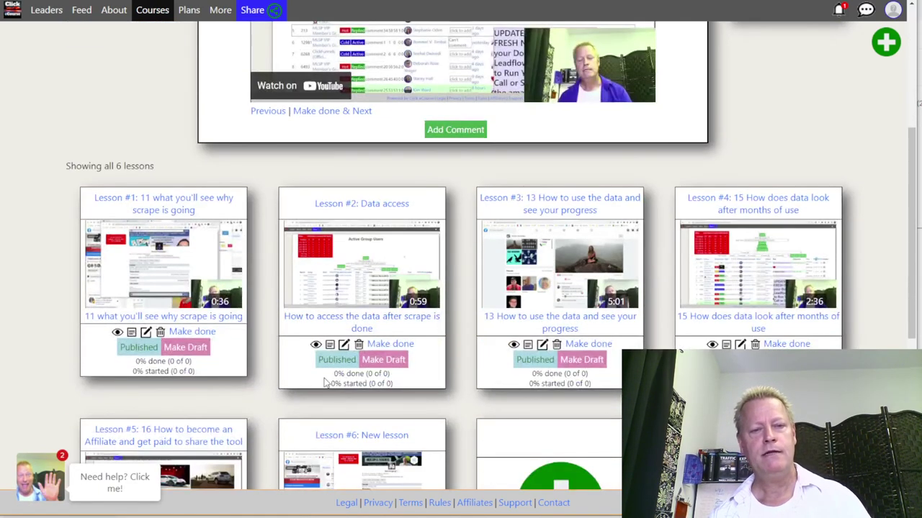
scroll(417, 312, "down", 3)
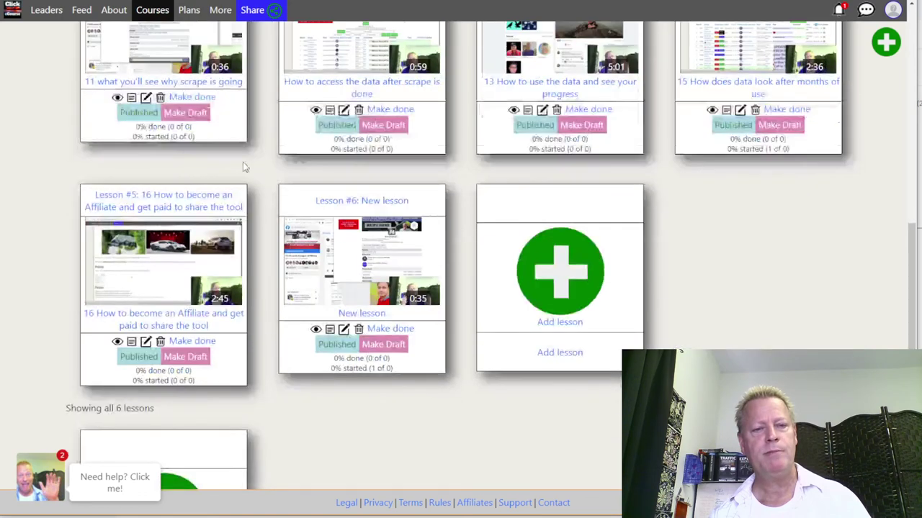
left_click(409, 267)
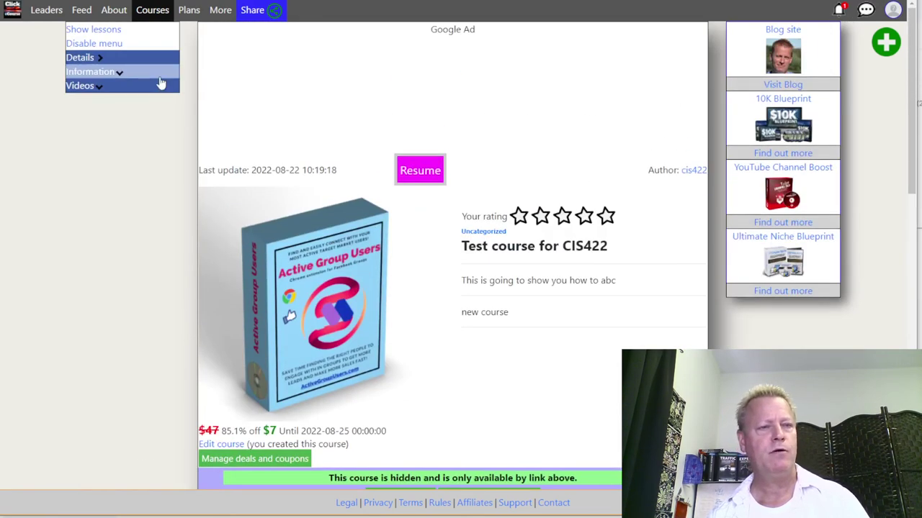
- Resume the course and open its share link in an incognito window
left_click(394, 176)
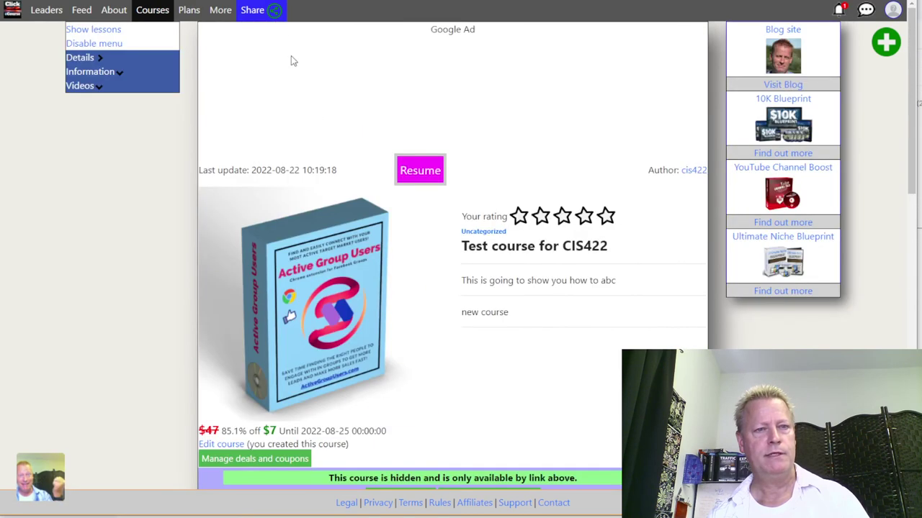
left_click(253, 10)
right_click(403, 249)
left_click(442, 284)
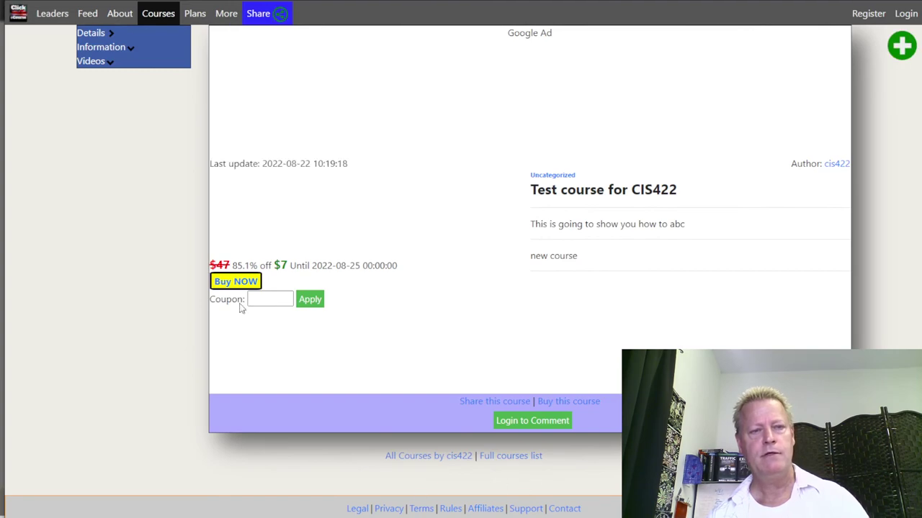
- As a visitor, expand Videos and open lesson 1.4 to check it stays locked
scroll(468, 358, "down", 5)
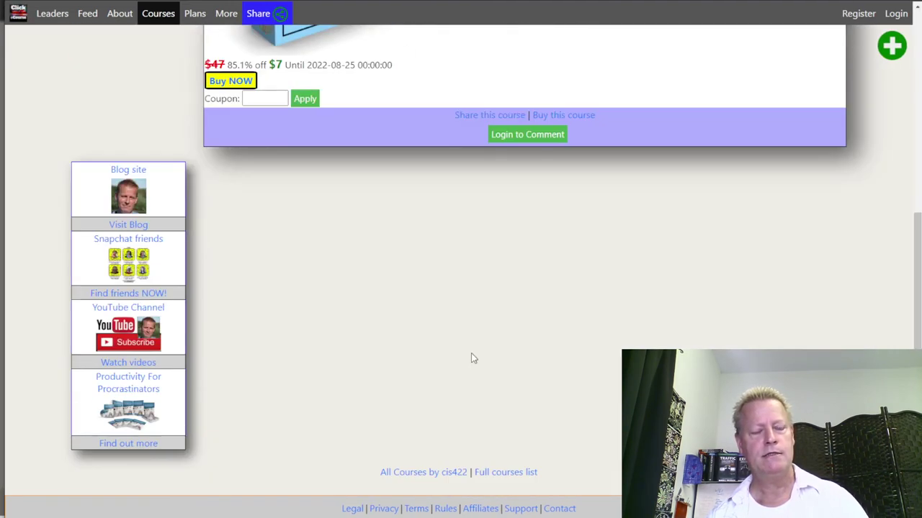
scroll(472, 358, "up", 5)
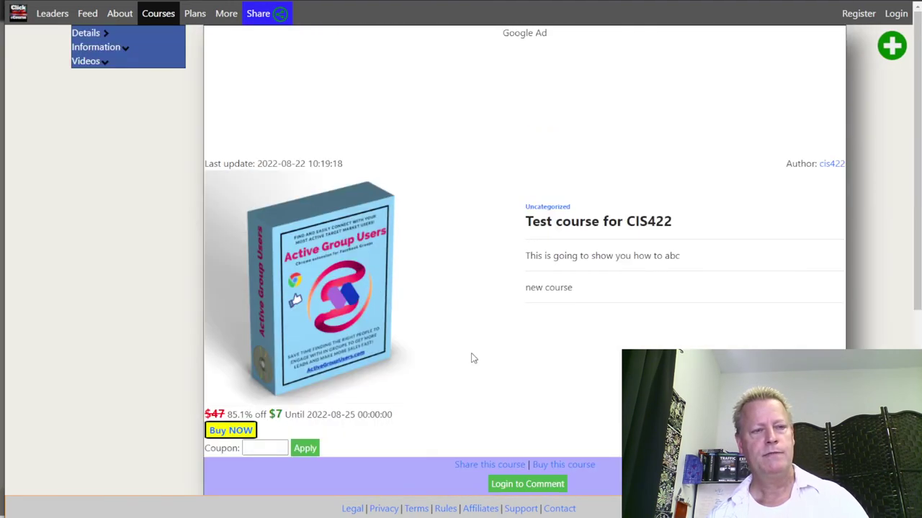
left_click(94, 63)
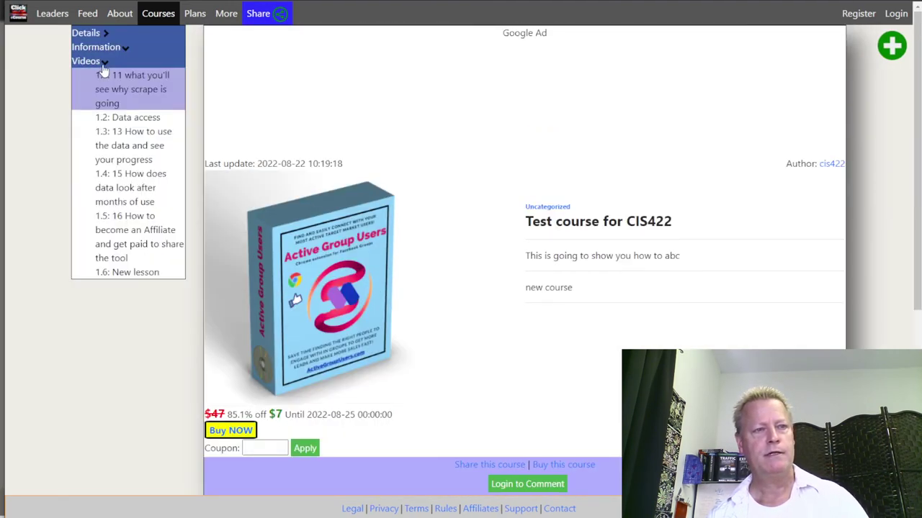
left_click(128, 189)
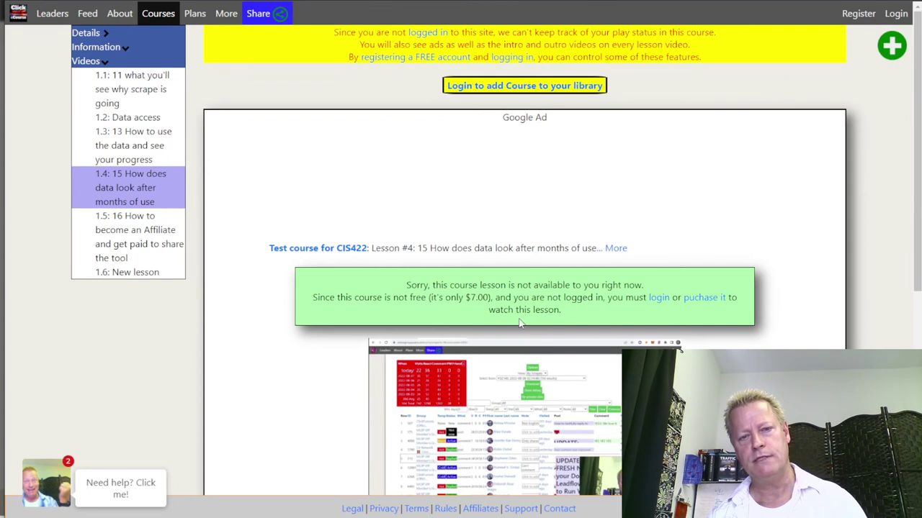
left_click_drag(407, 297, 506, 297)
scroll(457, 288, "down", 3)
scroll(457, 288, "up", 1)
scroll(457, 288, "up", 2)
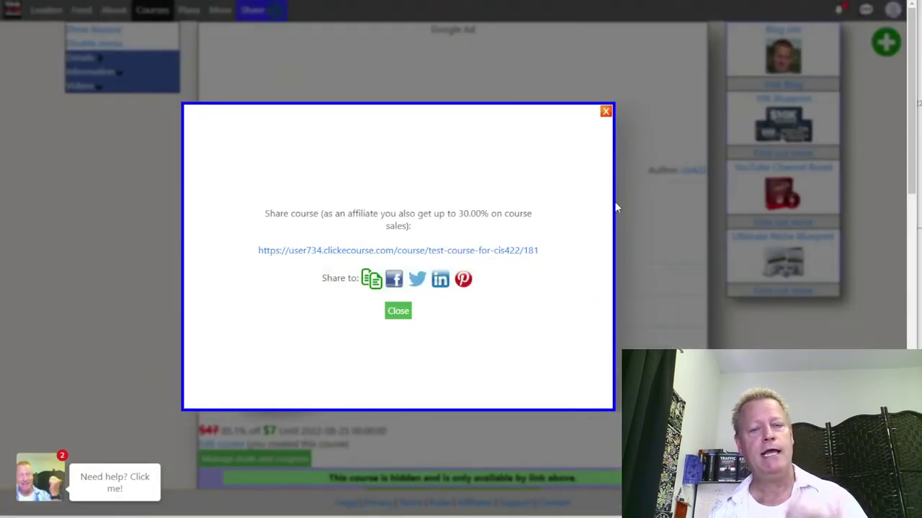
- Close the Share course dialog and scroll down to Edit course
left_click(606, 111)
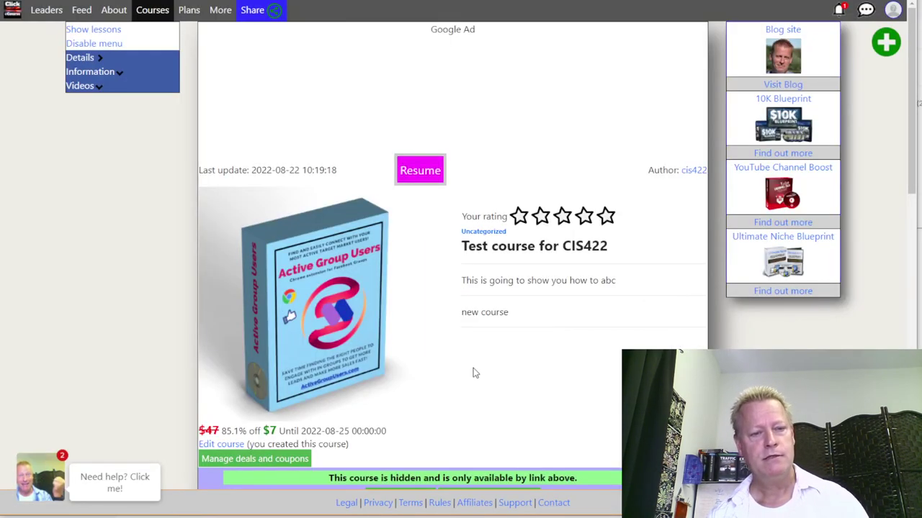
scroll(475, 371, "down", 3)
scroll(475, 371, "down", 1)
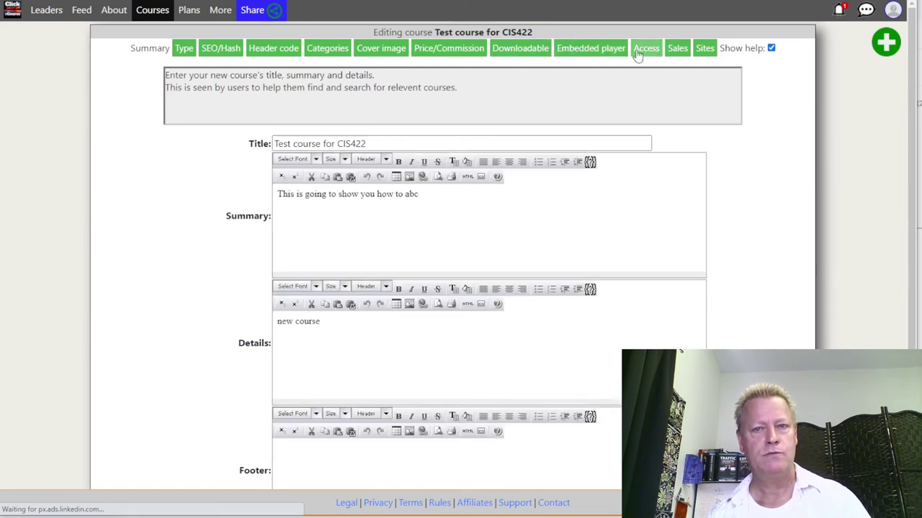
- Change the course price from 47.00 to 0 under Price/Commission and save
left_click(435, 50)
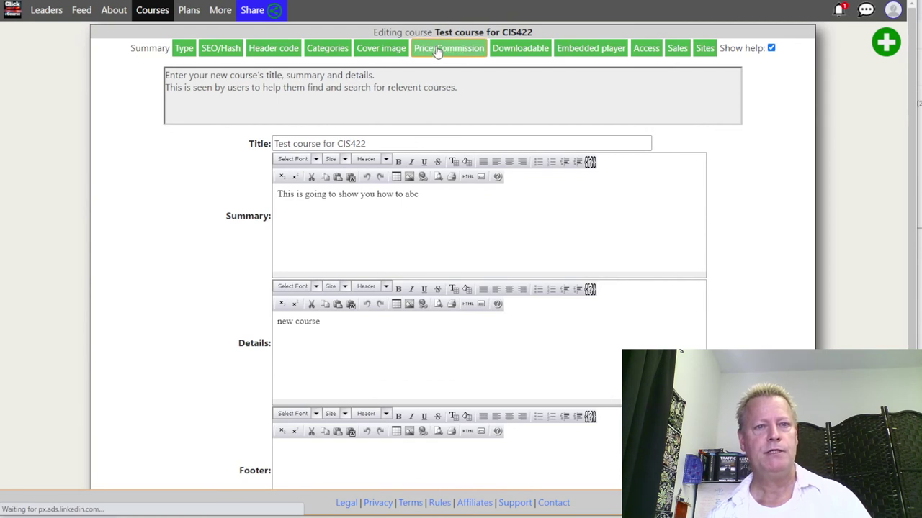
double_click(307, 163)
type("0")
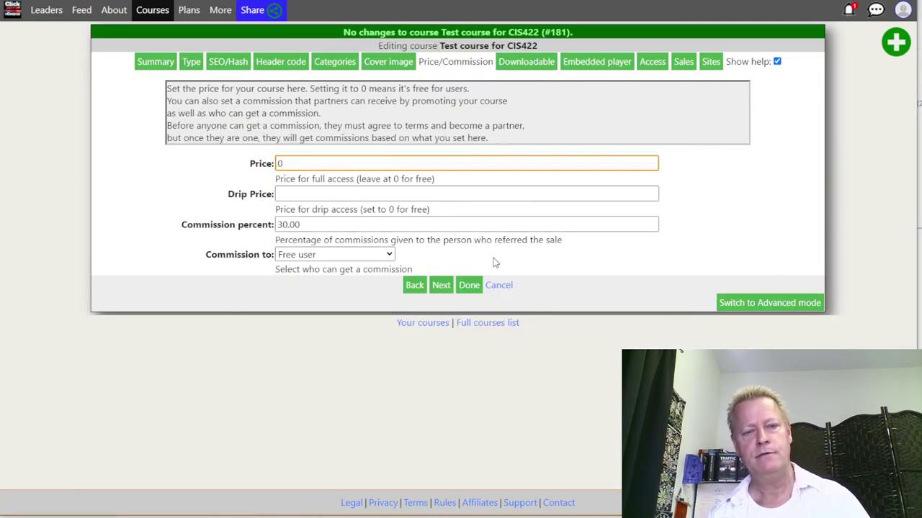
left_click(468, 285)
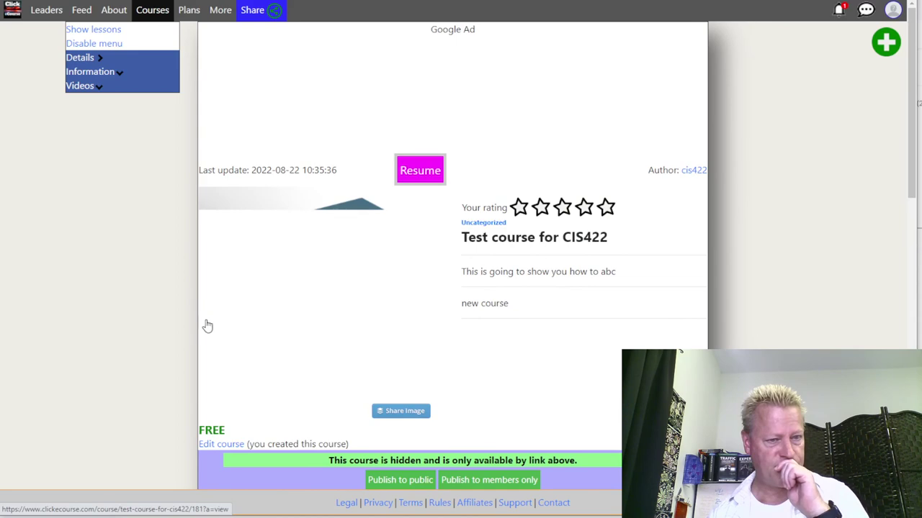
- Scroll the now-free course page and bring up its share link
scroll(216, 403, "down", 3)
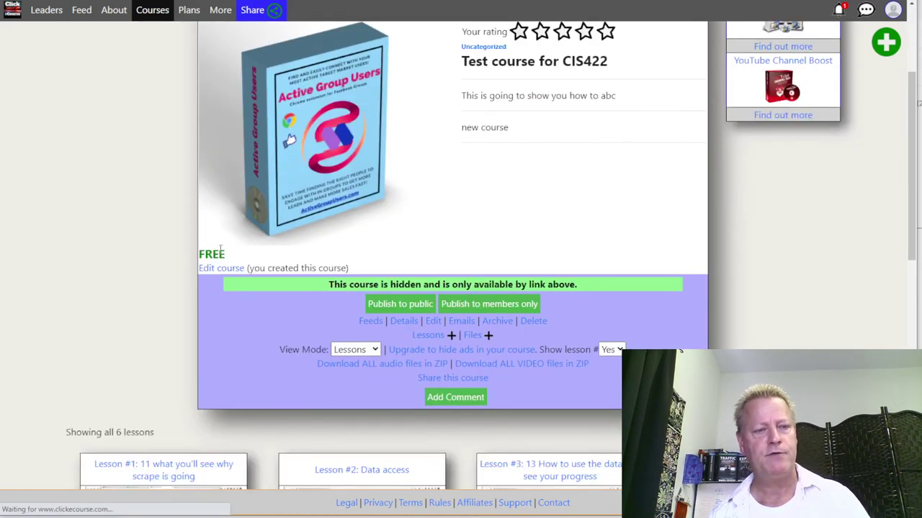
scroll(247, 354, "down", 3)
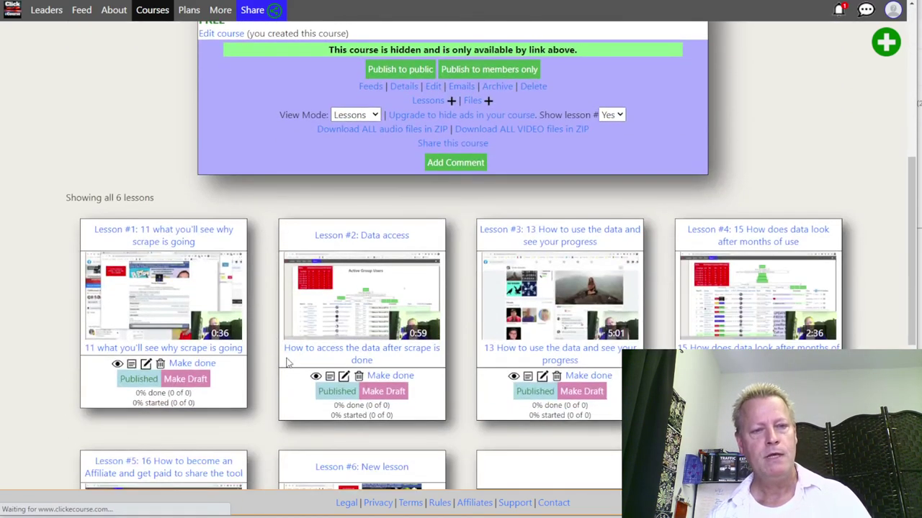
scroll(287, 362, "up", 6)
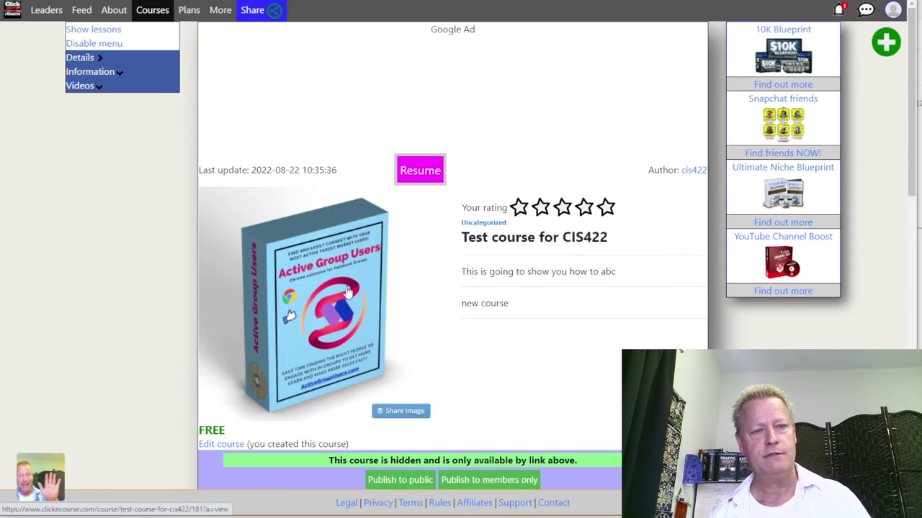
left_click(258, 10)
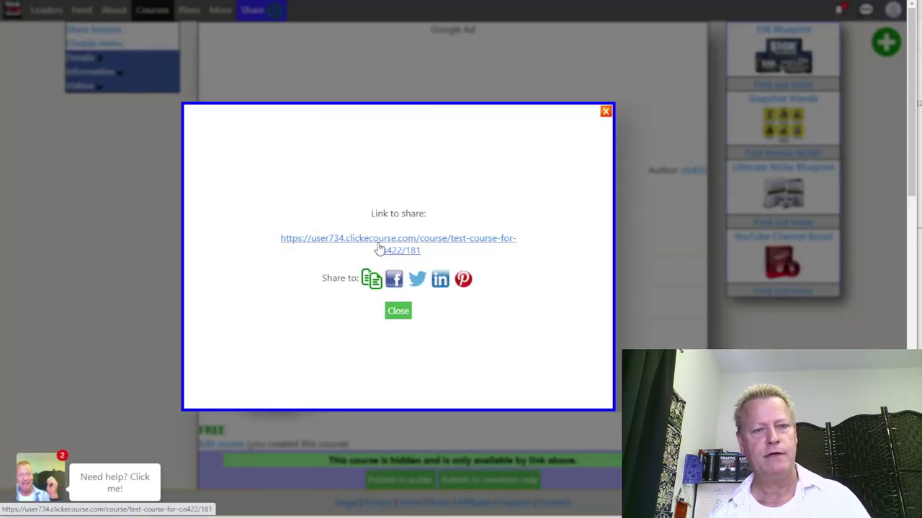
- Open the course's share link in a private window as a logged-out visitor
right_click(391, 252)
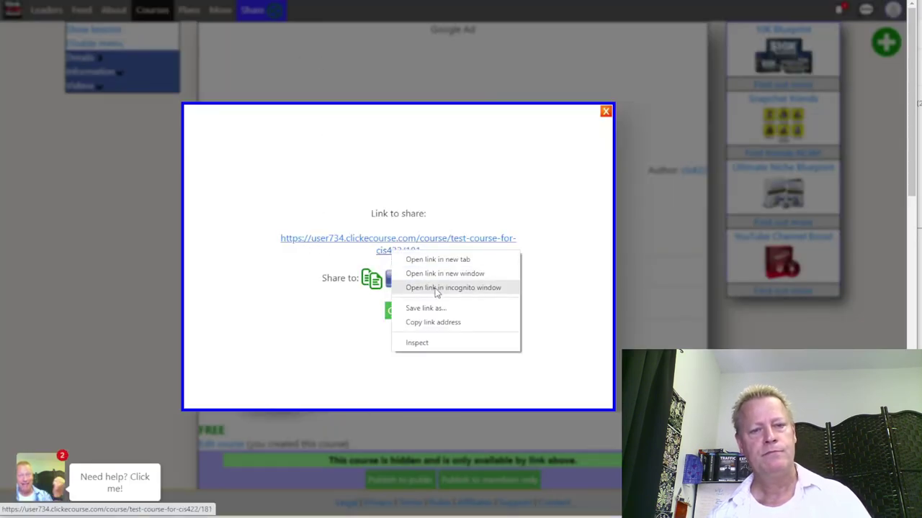
left_click(435, 288)
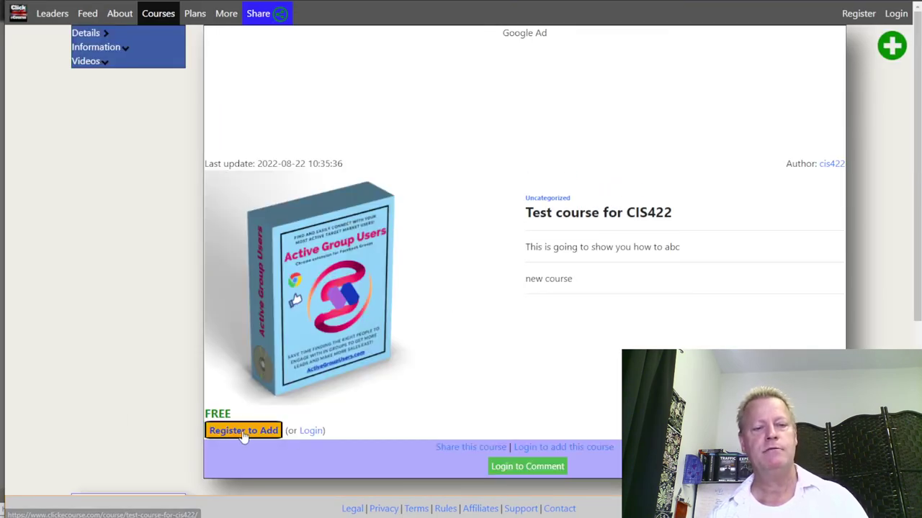
scroll(429, 408, "down", 4)
scroll(429, 408, "up", 4)
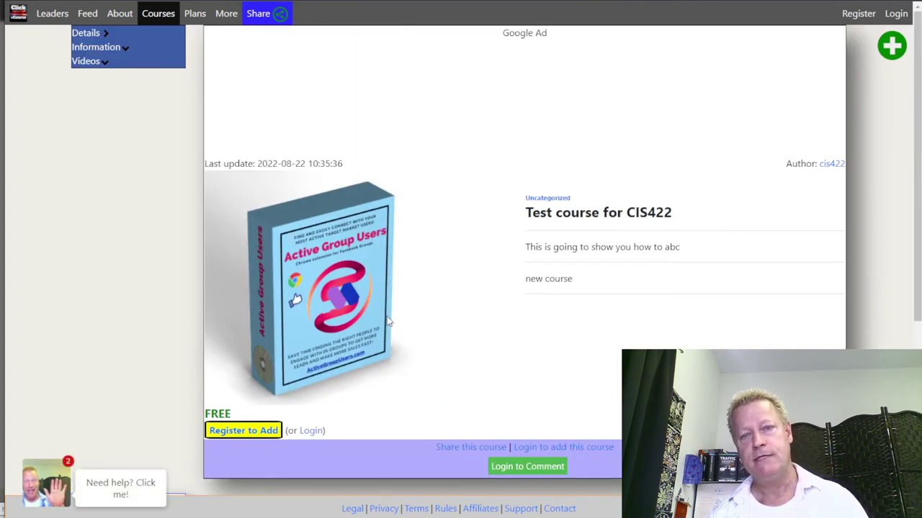
- Open lesson 1.3 while logged out, check its login notice, and return to the logged-in course page
left_click(91, 62)
left_click(134, 140)
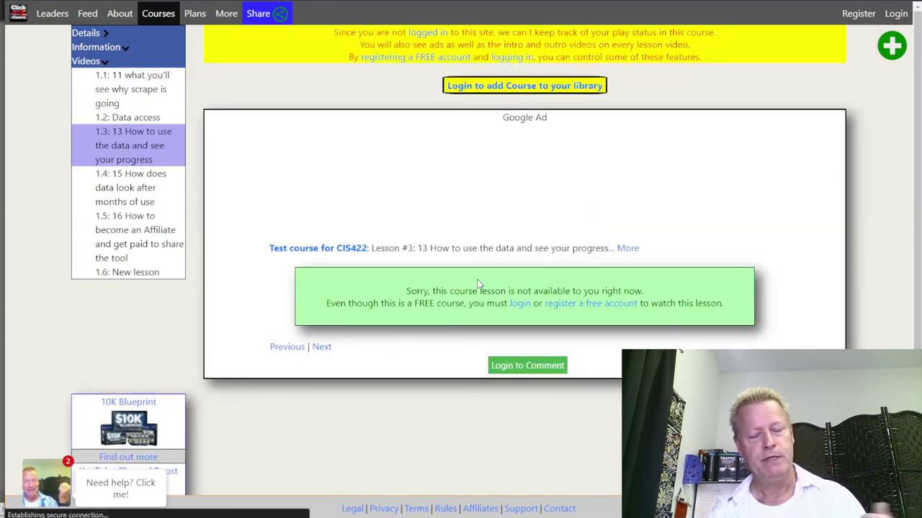
scroll(477, 284, "down", 1)
scroll(446, 213, "up", 1)
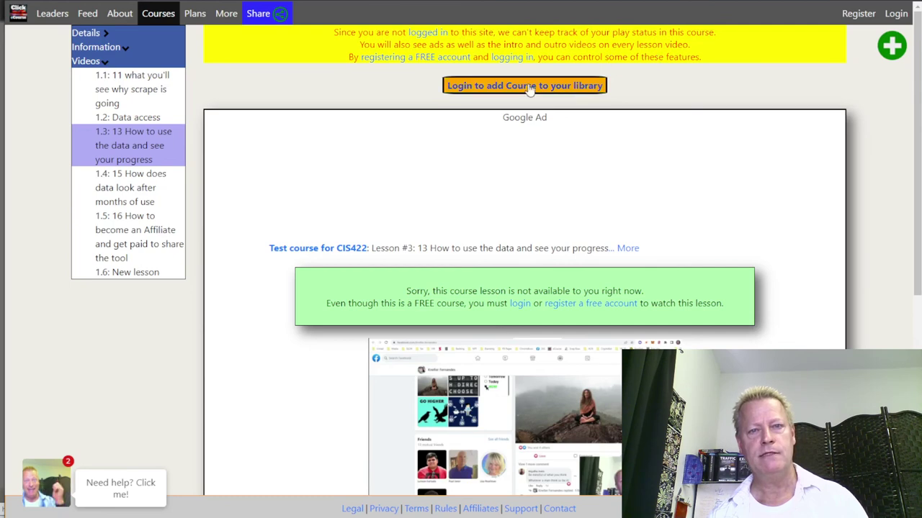
scroll(517, 211, "down", 3)
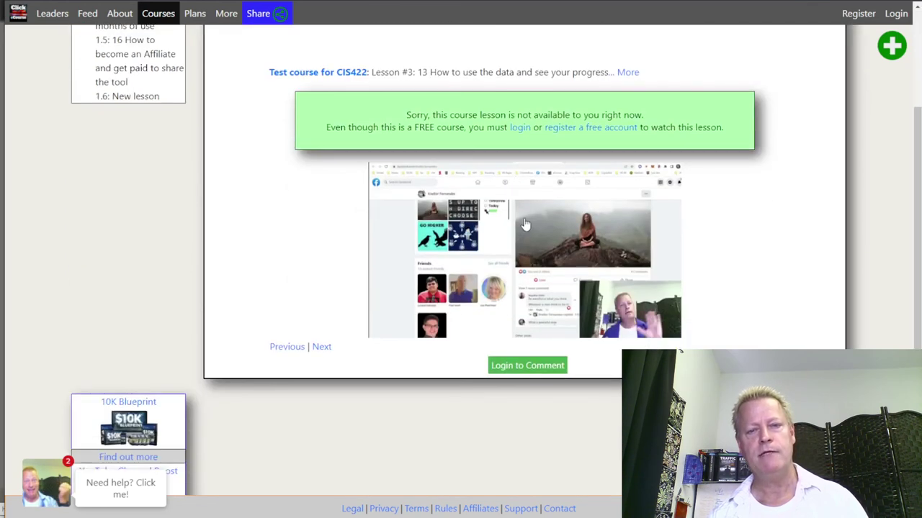
scroll(737, 303, "up", 3)
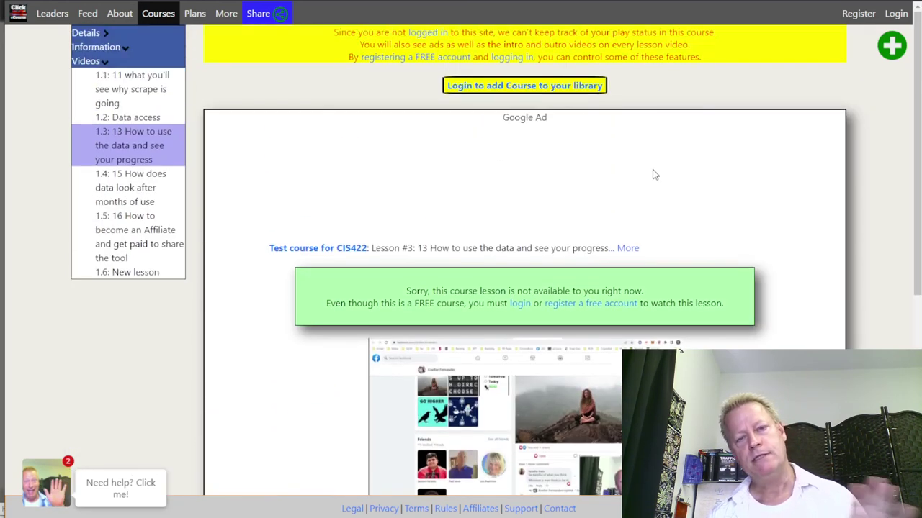
scroll(522, 195, "down", 2)
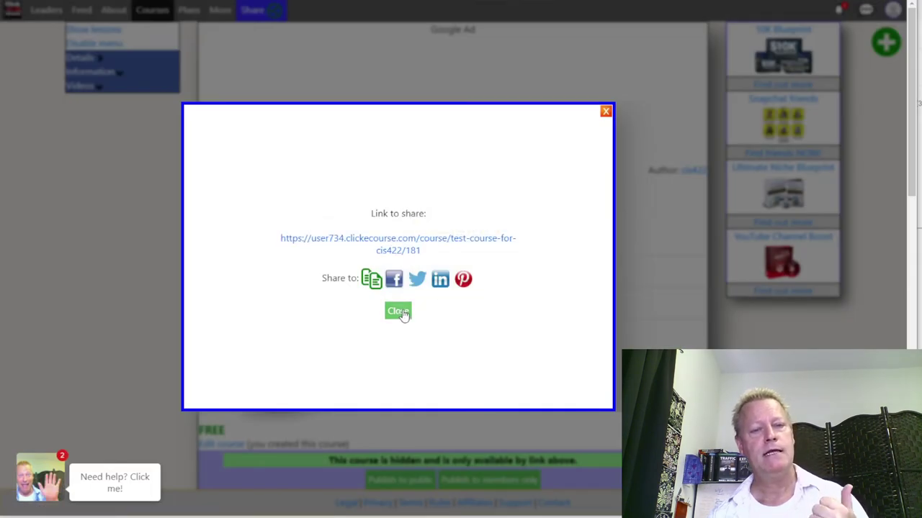
left_click(398, 311)
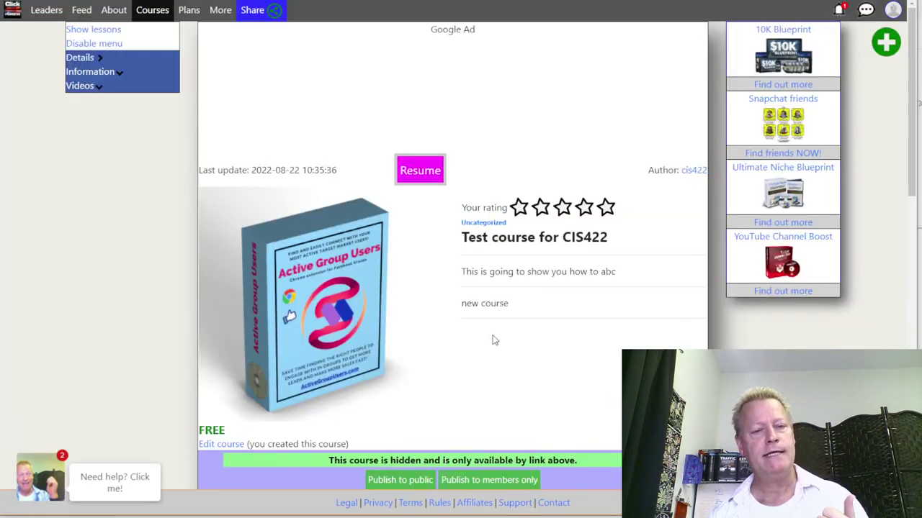
- Set Free to Yes for lesson #1, save it, and go back to Test course for CIS422
scroll(492, 340, "down", 8)
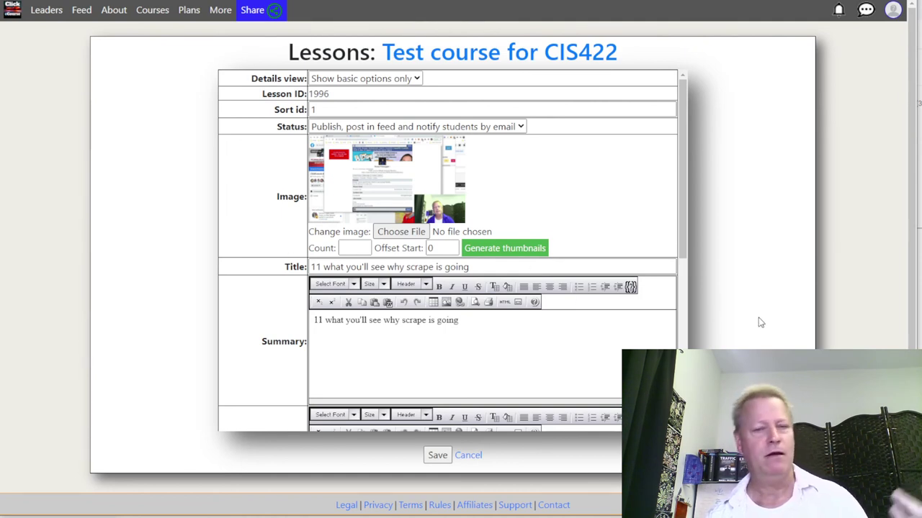
scroll(760, 321, "down", 1)
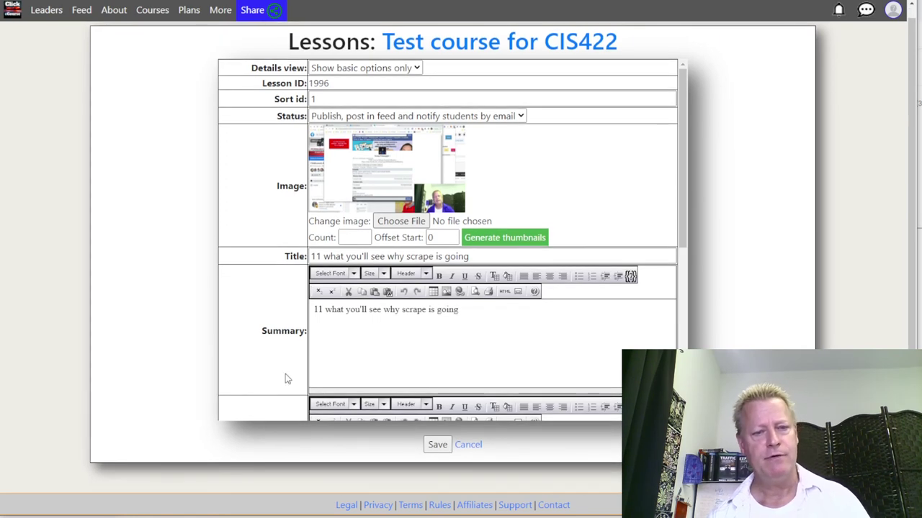
scroll(277, 294, "down", 4)
scroll(275, 291, "down", 1)
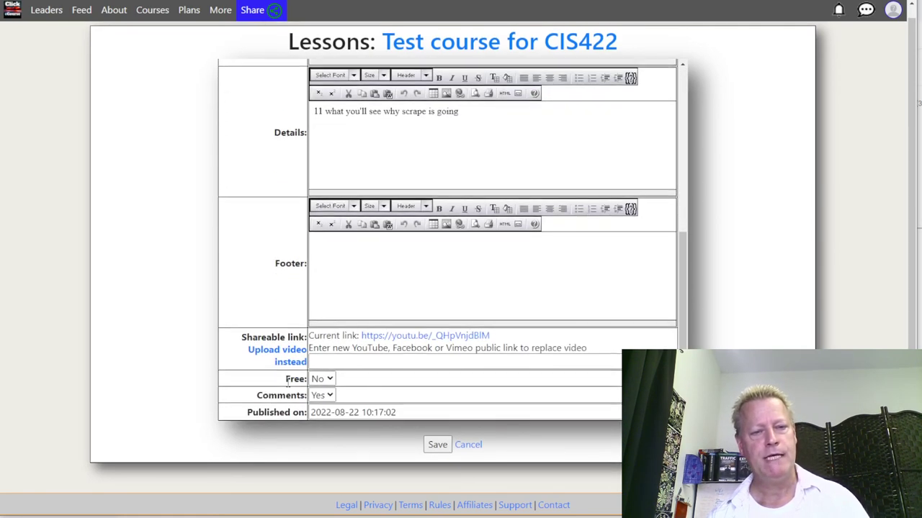
left_click(314, 382)
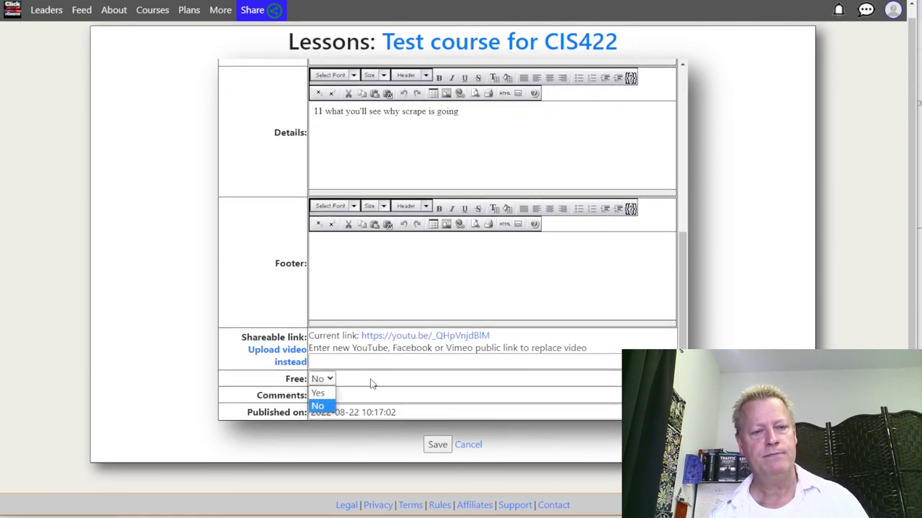
left_click(323, 395)
left_click(437, 445)
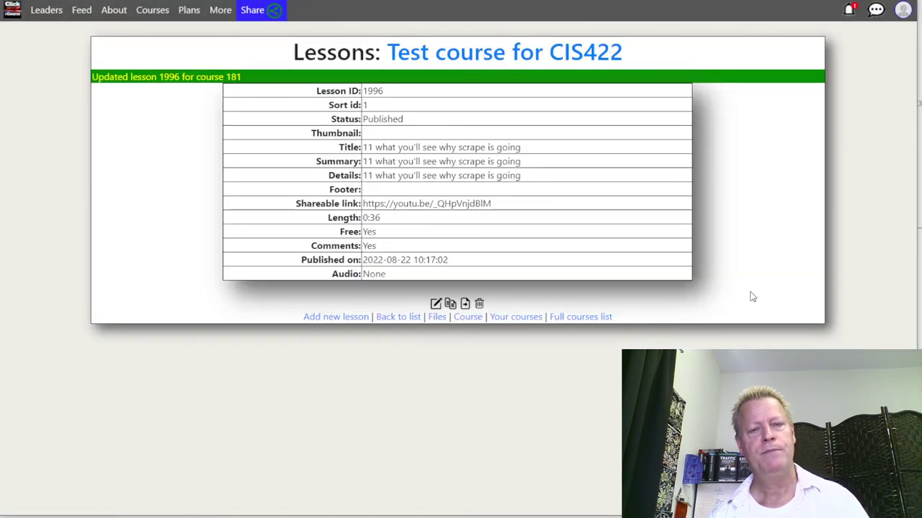
left_click(459, 61)
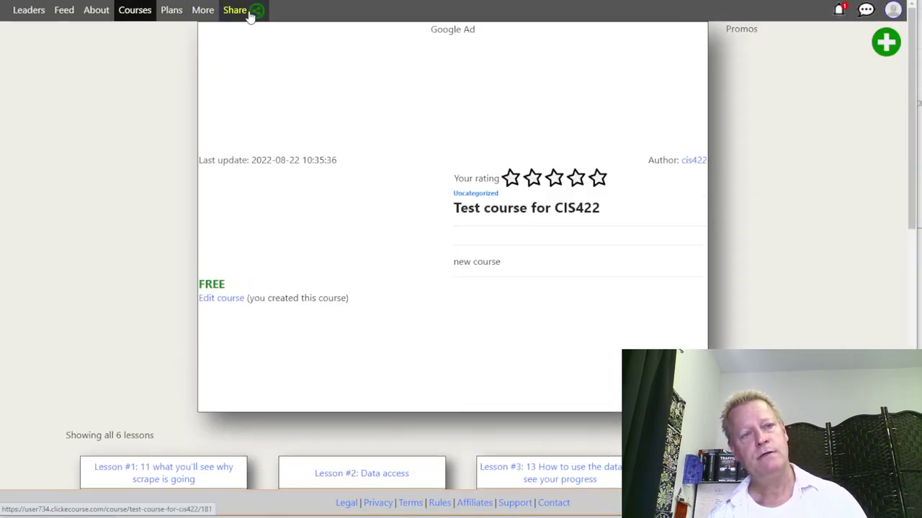
- Open the course's shareable link in a private window
left_click(253, 10)
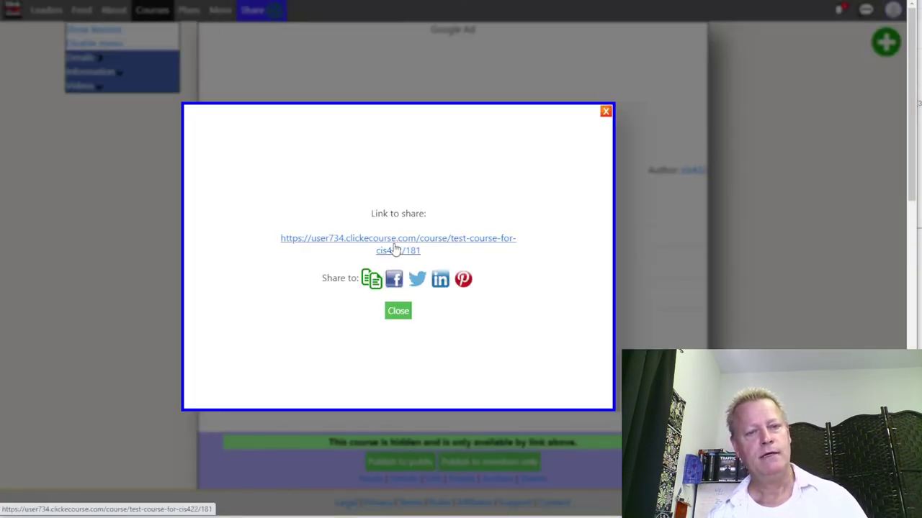
right_click(395, 247)
left_click(426, 287)
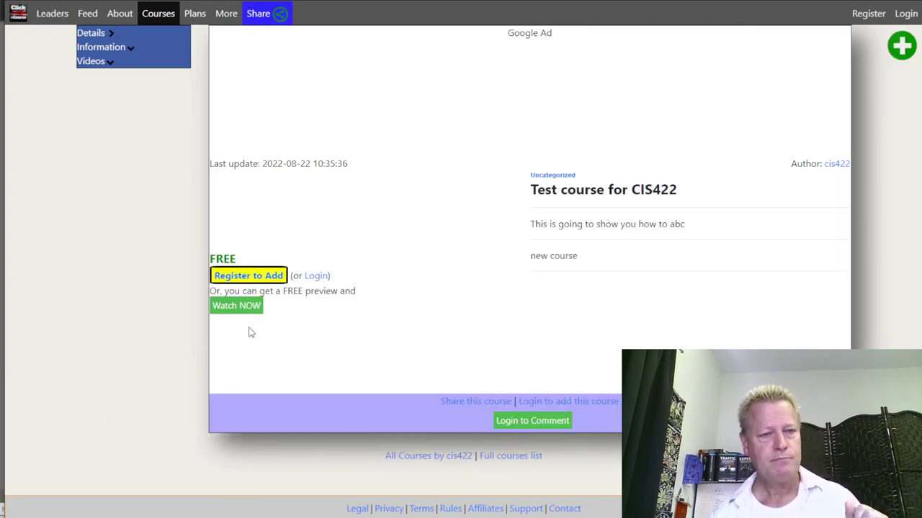
- As a logged-out visitor, open lesson 1.1 from the Videos list and play, then pause, its video
left_click(99, 67)
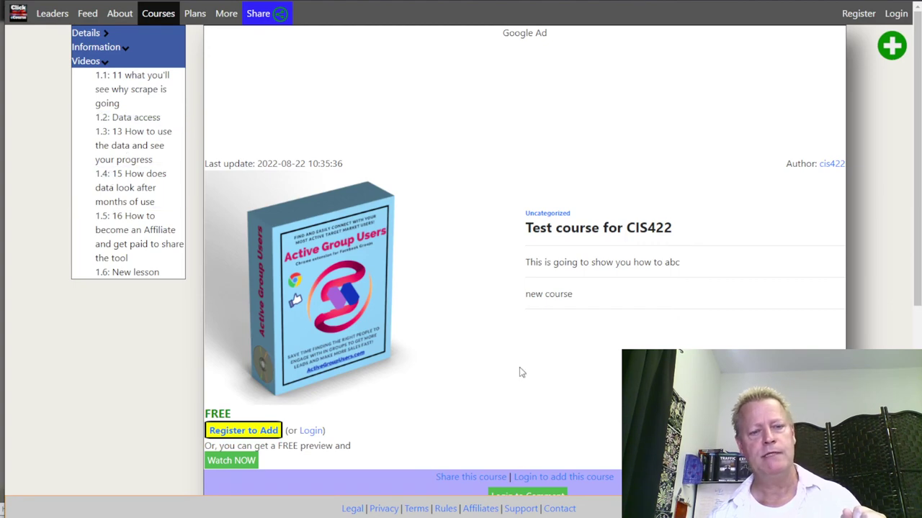
scroll(522, 372, "down", 3)
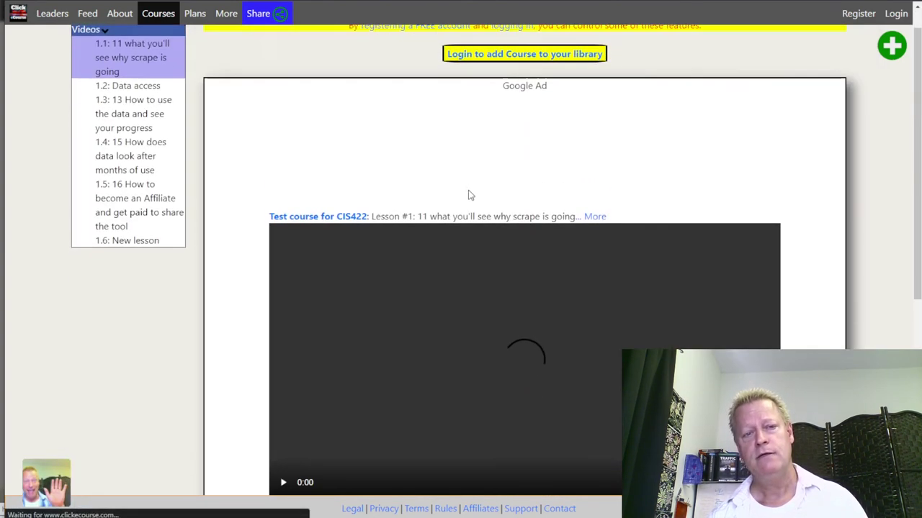
scroll(531, 244, "down", 2)
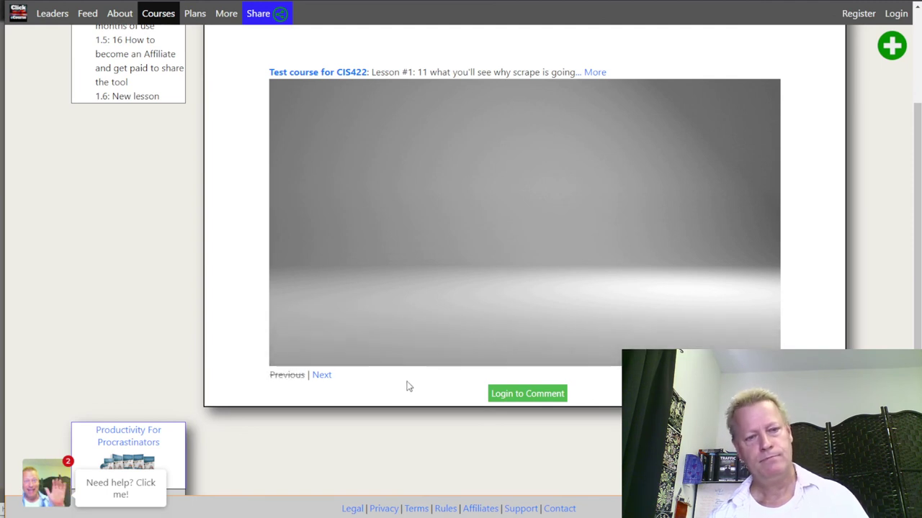
left_click(409, 309)
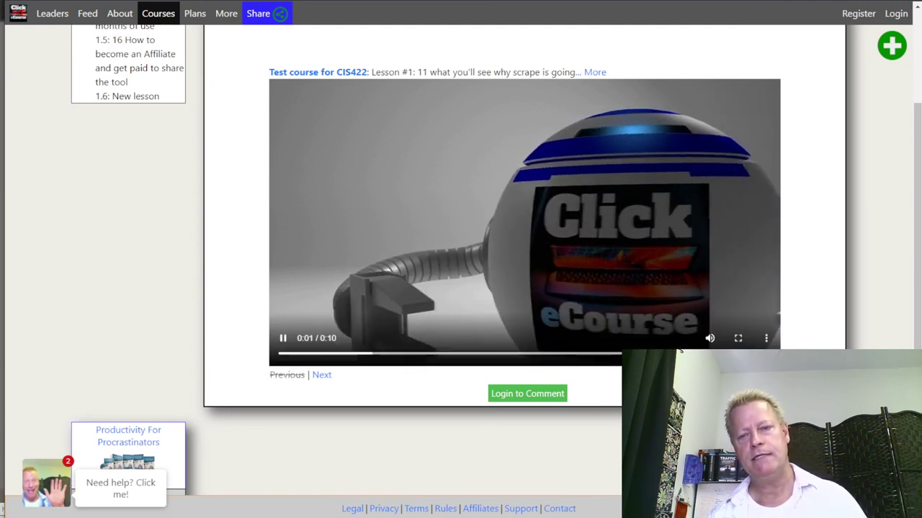
left_click(766, 338)
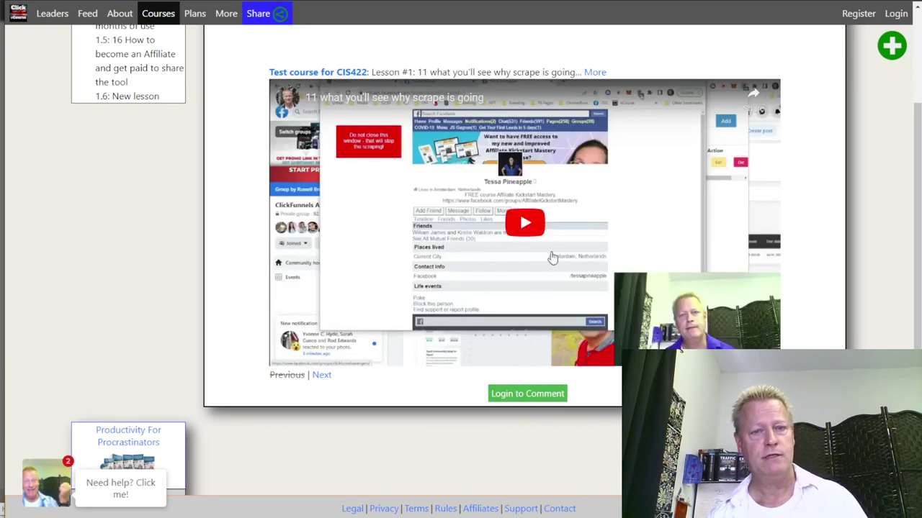
left_click(524, 227)
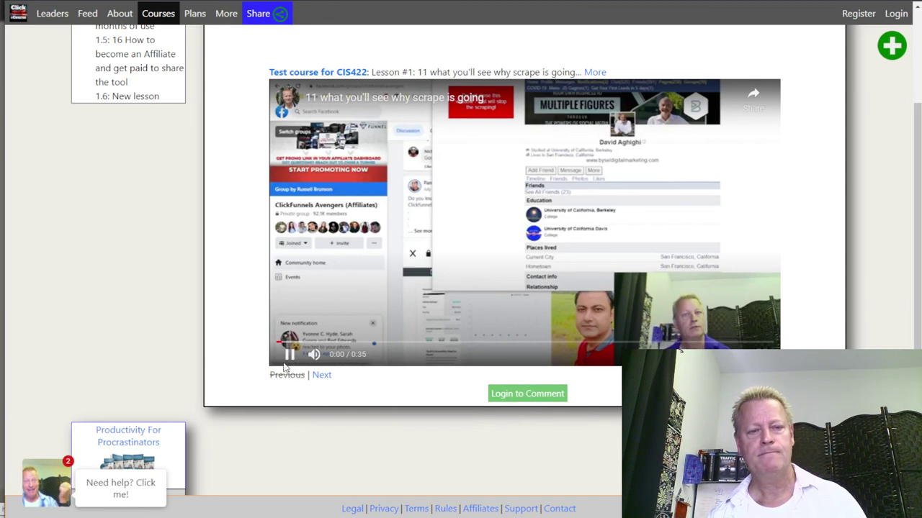
left_click(288, 354)
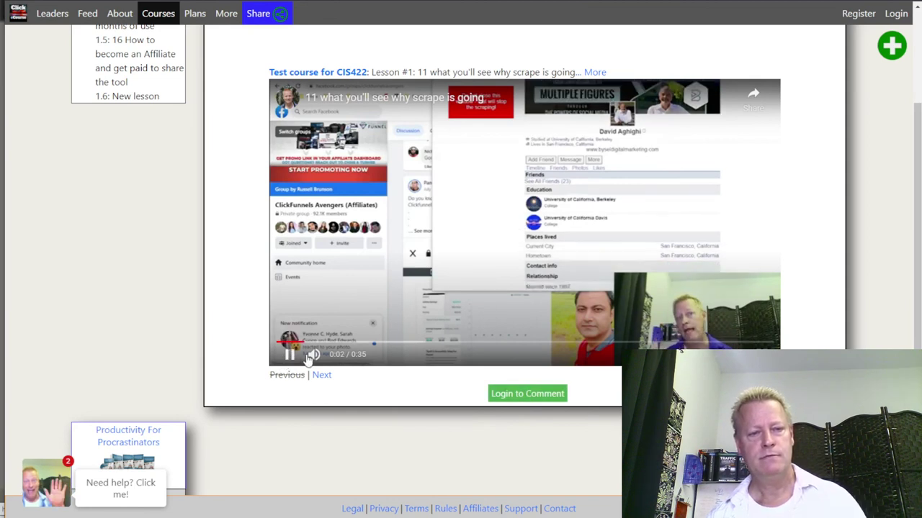
left_click(520, 234)
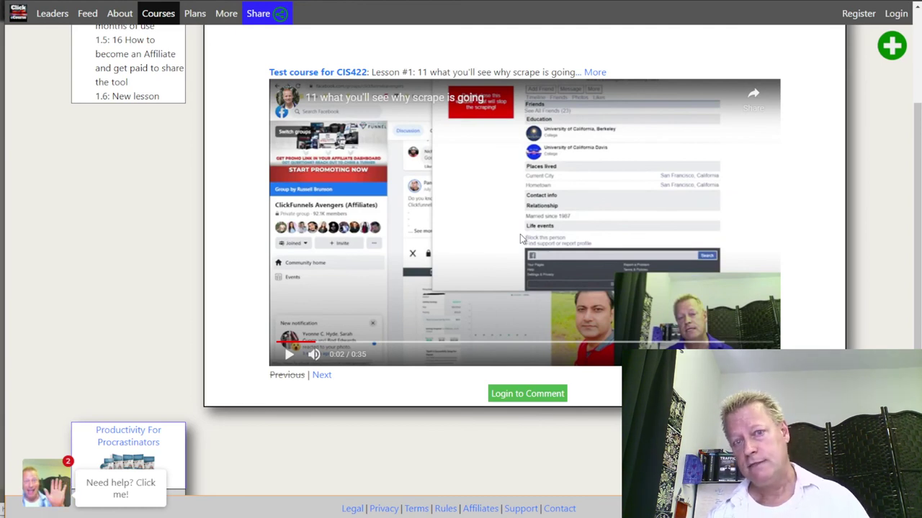
scroll(504, 245, "up", 3)
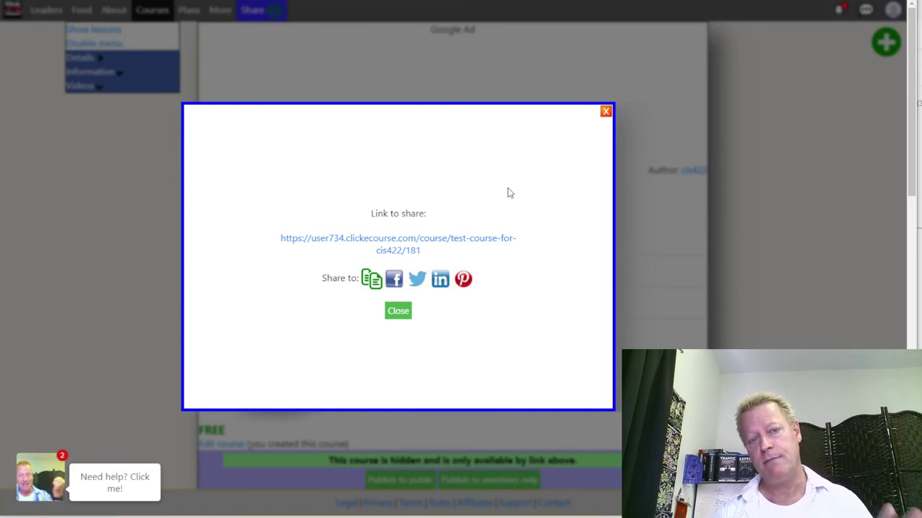
- Close the Link to share dialog and review the six Published lesson cards
left_click(398, 311)
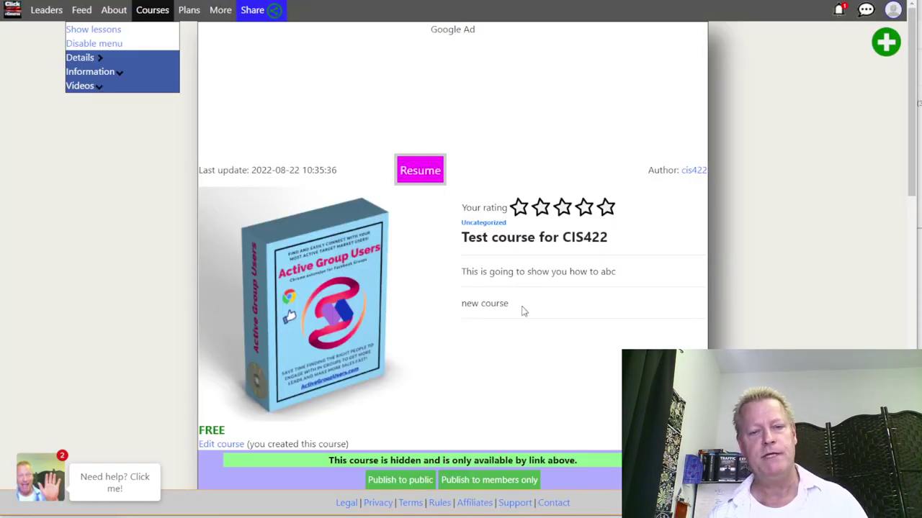
scroll(522, 313, "down", 10)
scroll(685, 318, "up", 10)
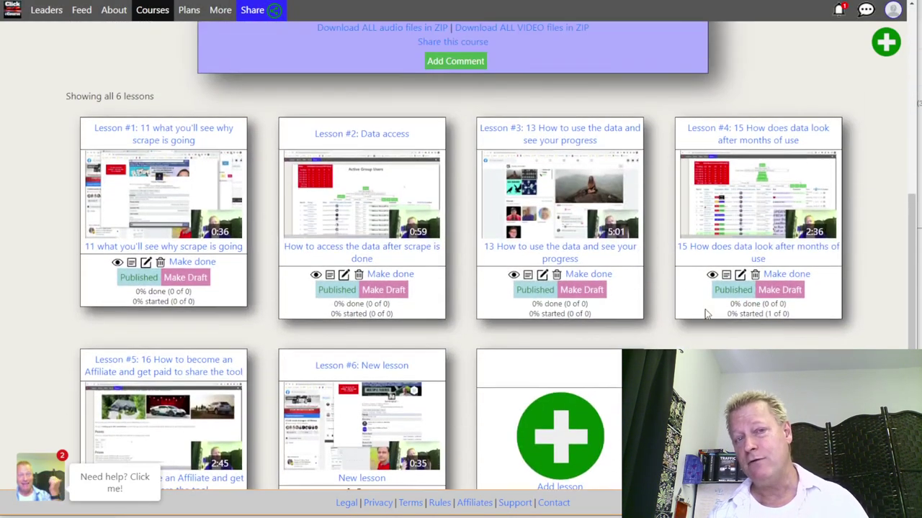
scroll(706, 314, "down", 10)
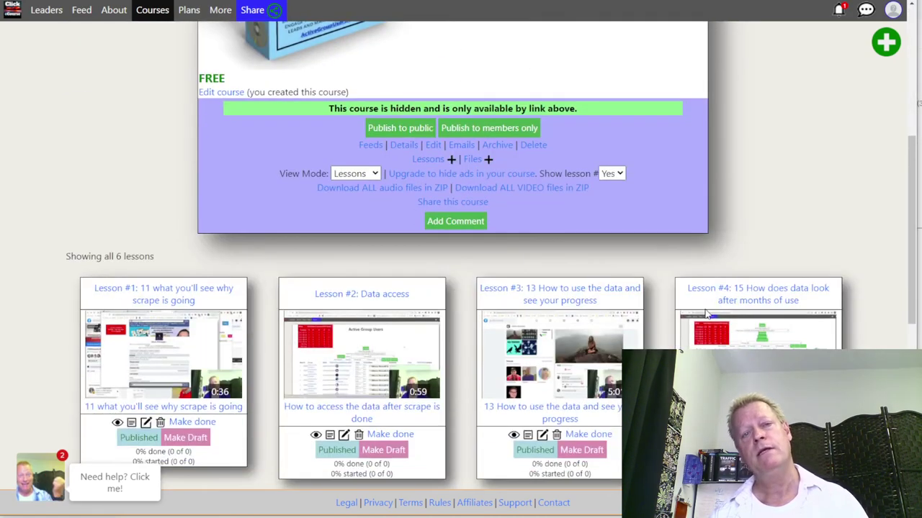
scroll(705, 314, "up", 6)
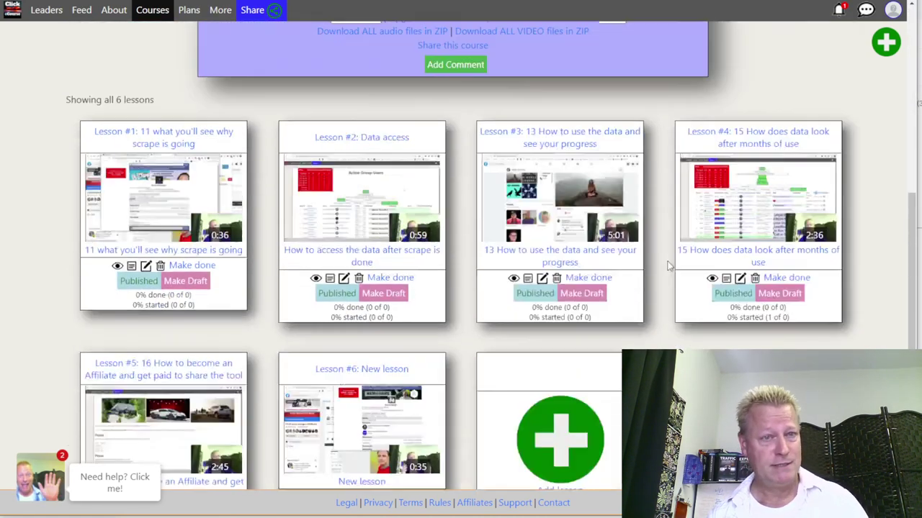
scroll(458, 339, "down", 4)
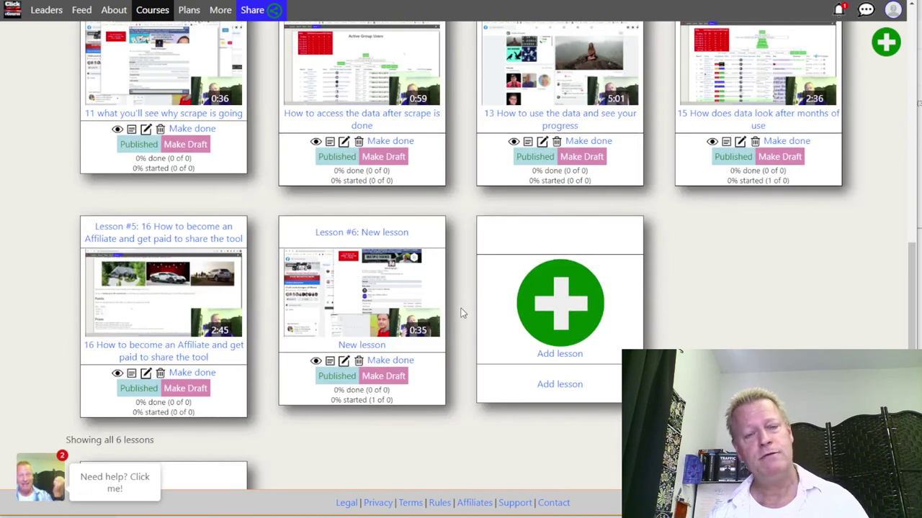
scroll(463, 313, "up", 5)
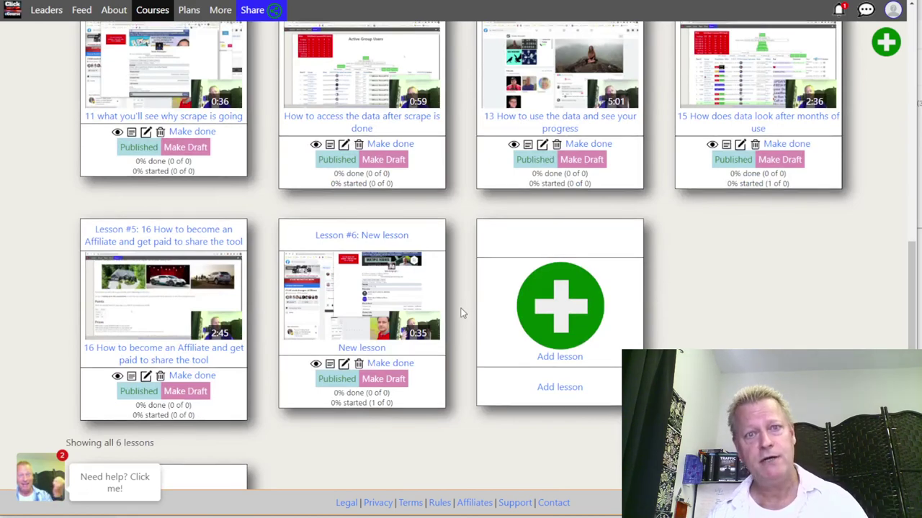